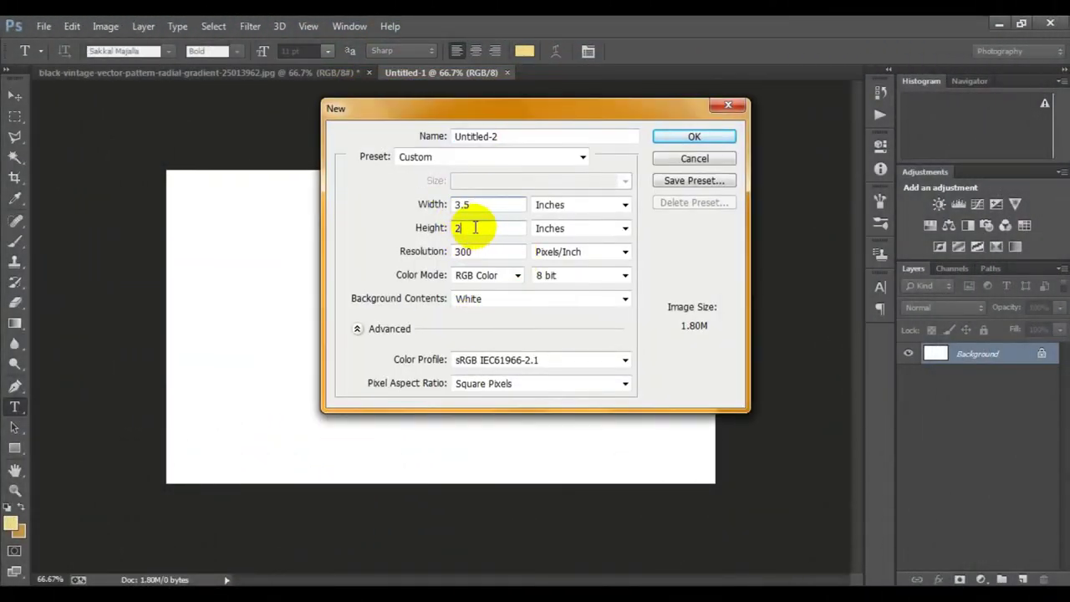
- Create the new 3.5 × 2 inch card document and switch to Untitled-1
click(695, 139)
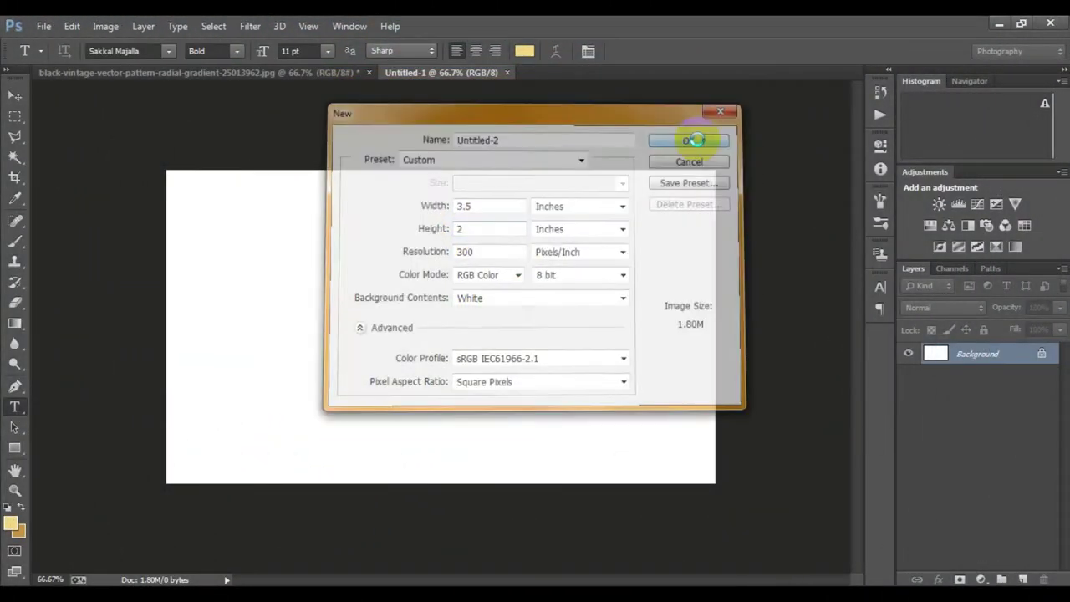
click(423, 75)
click(616, 76)
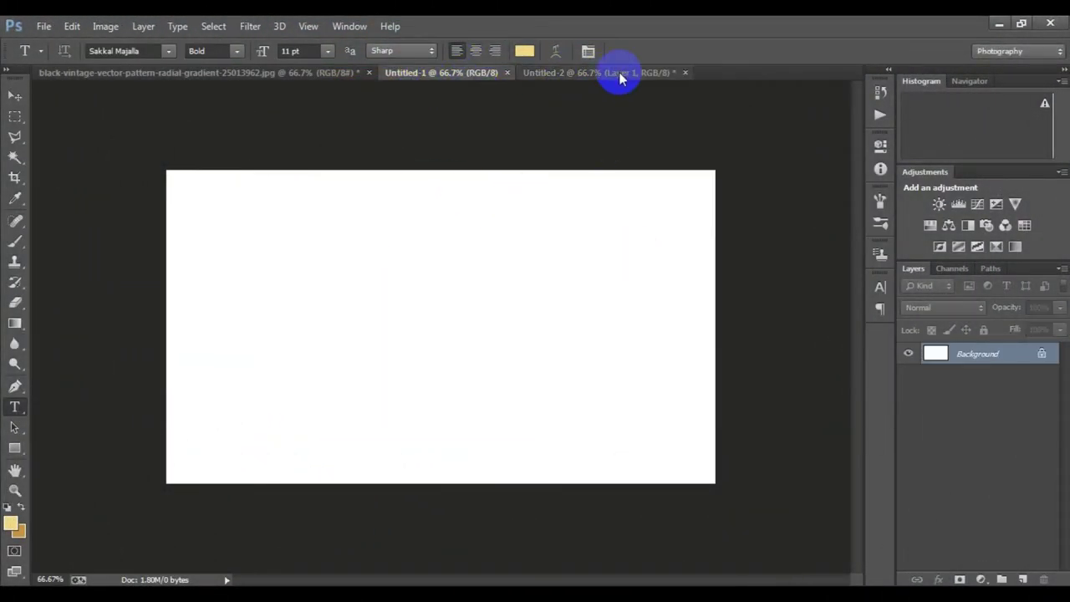
click(468, 72)
key(ctrl+plus)
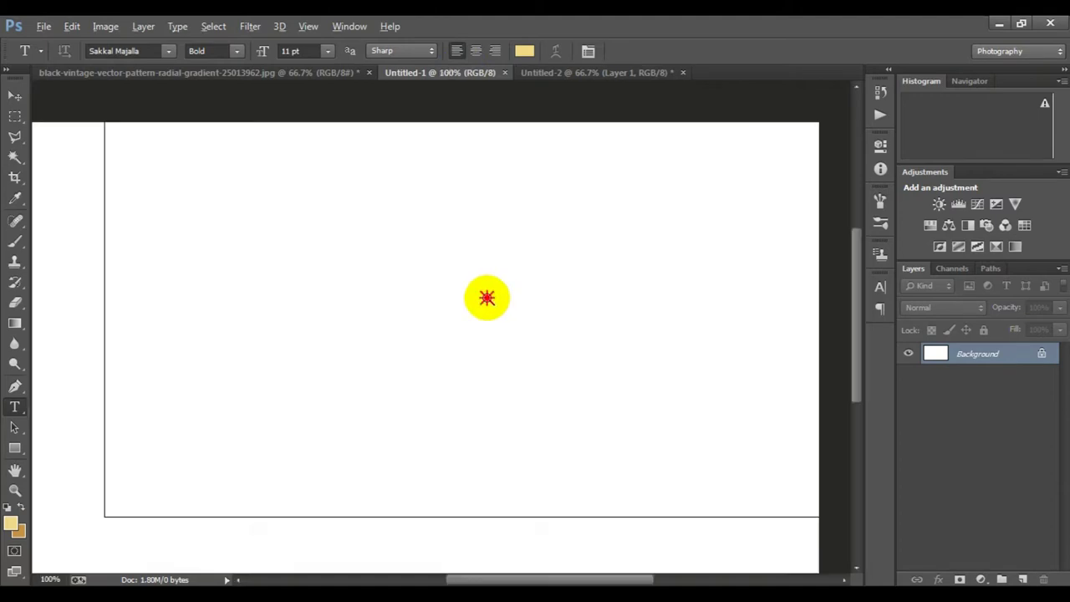
key(ctrl+minus)
key(ctrl+minus)
- Cover the whole card with a teal-filled rectangle shape, then bring up the vintage pattern image
click(15, 449)
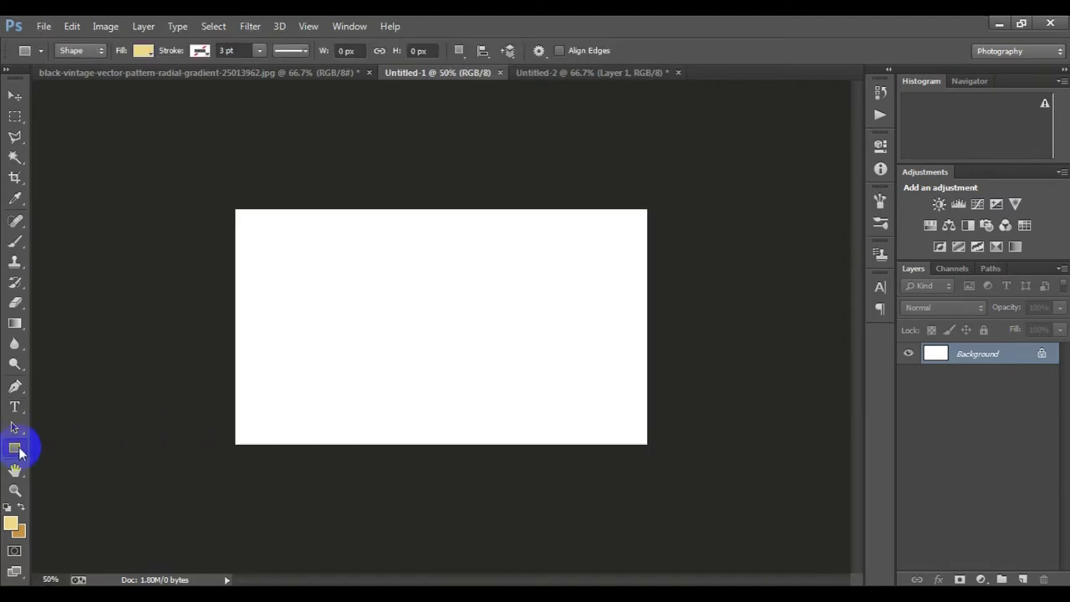
click(144, 50)
click(236, 211)
drag(228, 202, 684, 456)
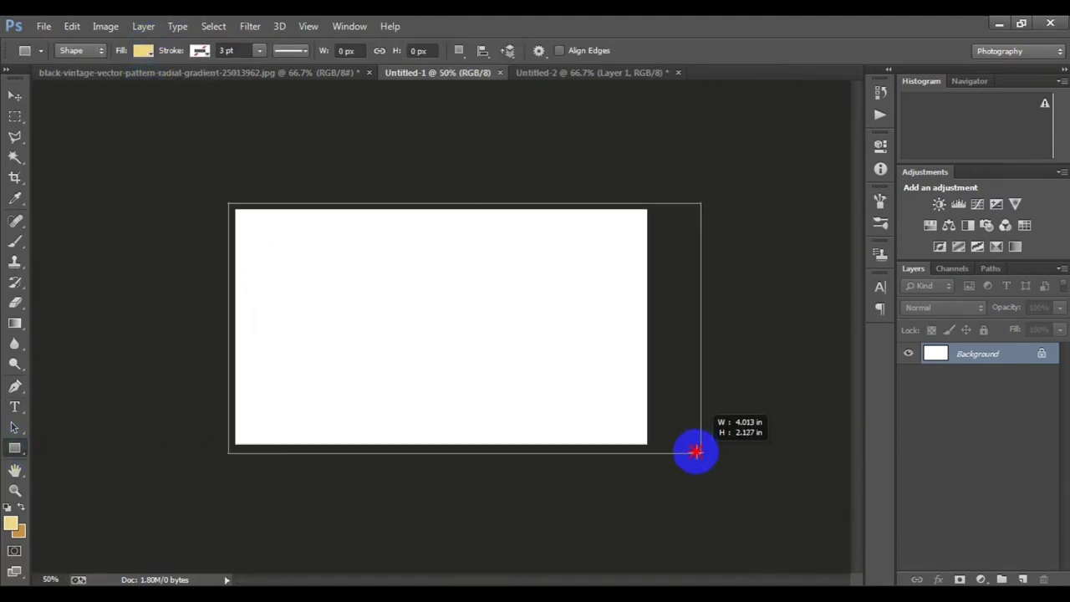
click(144, 50)
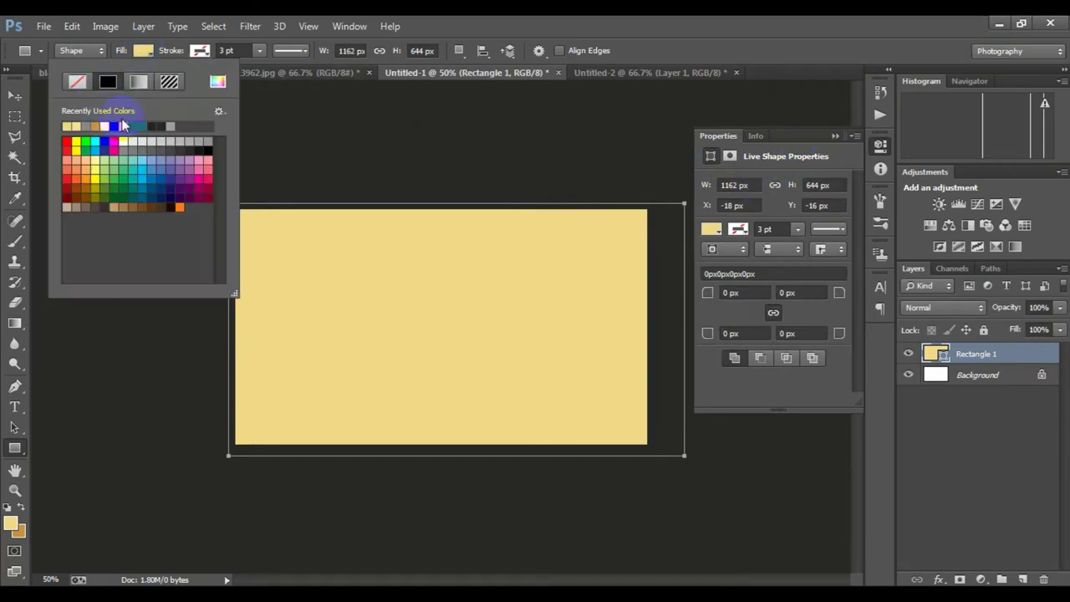
click(135, 127)
click(975, 375)
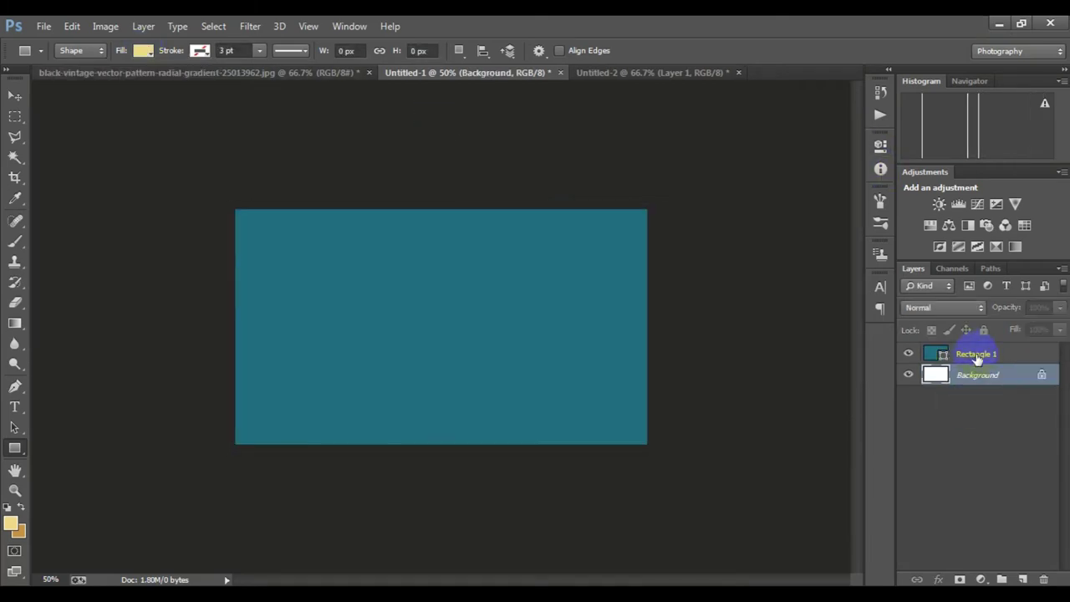
click(200, 74)
- Copy the vintage pattern into Untitled-1 as Layer 1, above Rectangle 1
key(v)
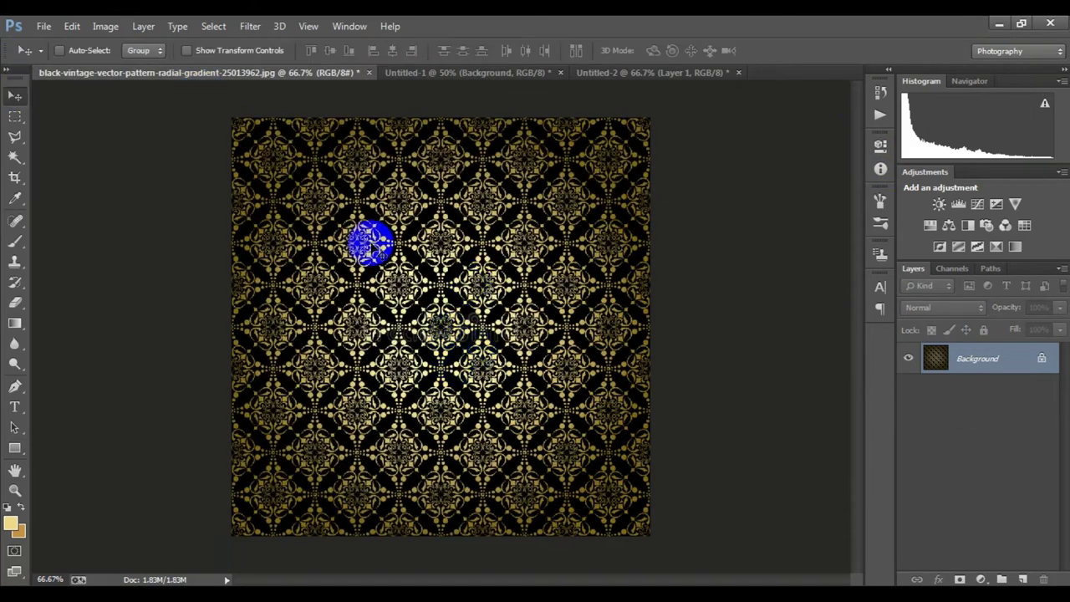
drag(371, 239, 521, 374)
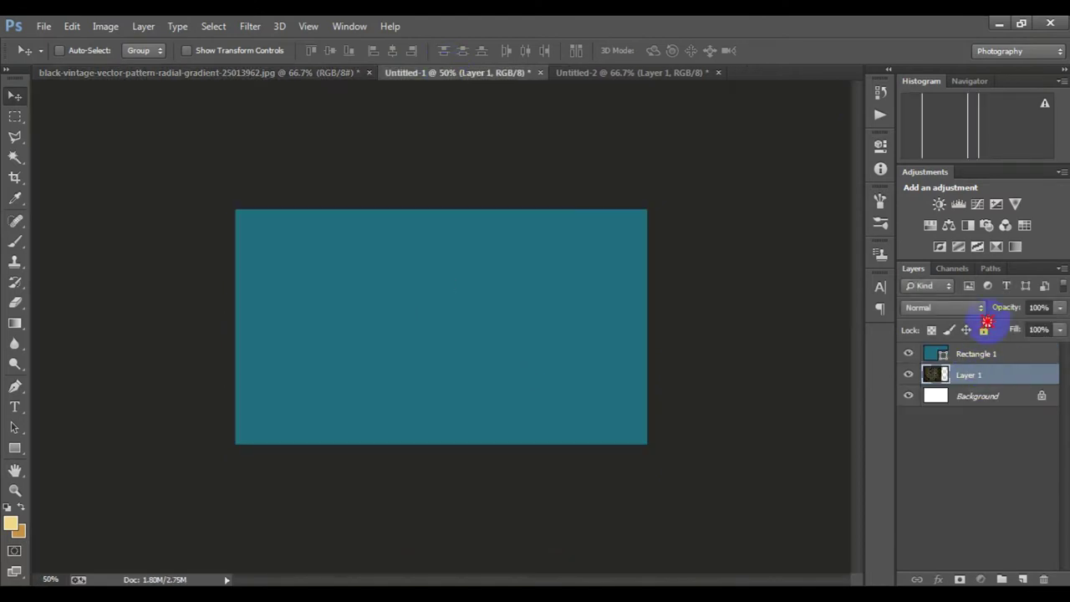
drag(985, 374, 969, 355)
- Stretch the pattern layer with Free Transform so it fits the card's edges
key(ctrl+t)
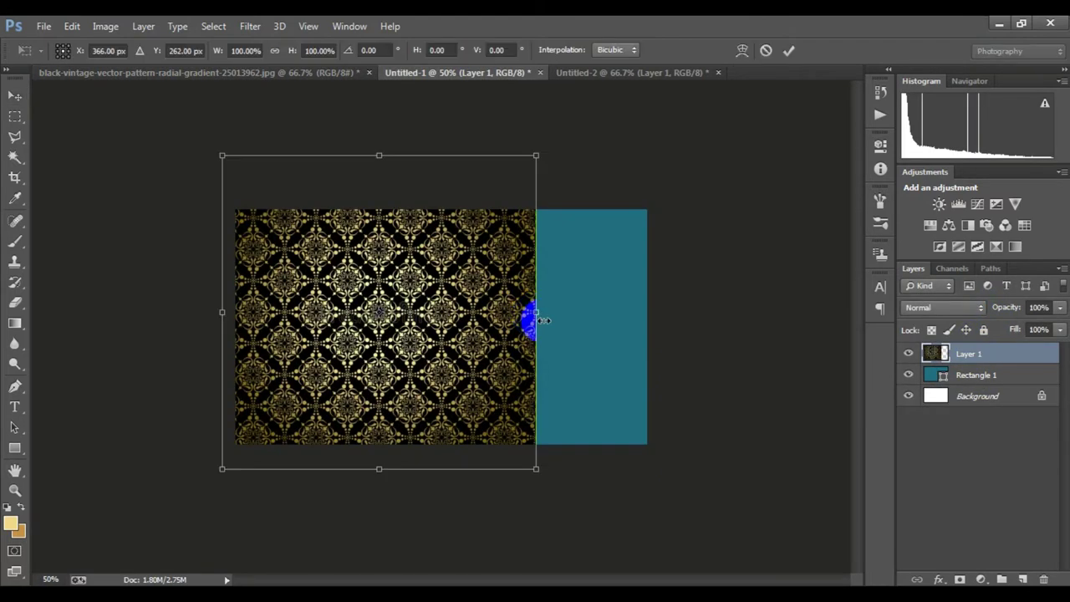
drag(563, 312, 648, 312)
drag(424, 152, 425, 205)
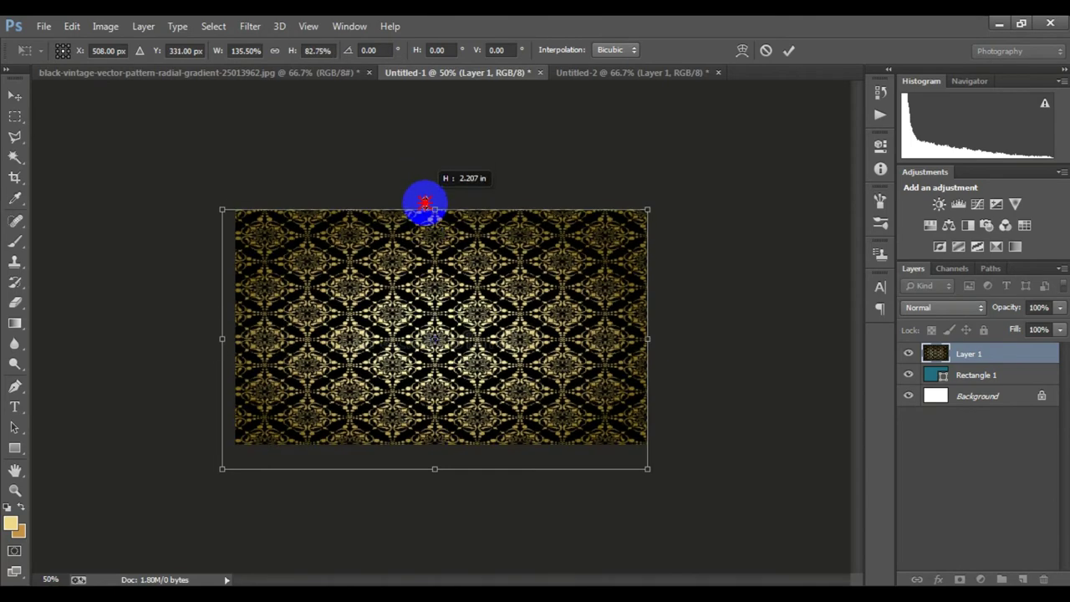
drag(433, 467, 432, 452)
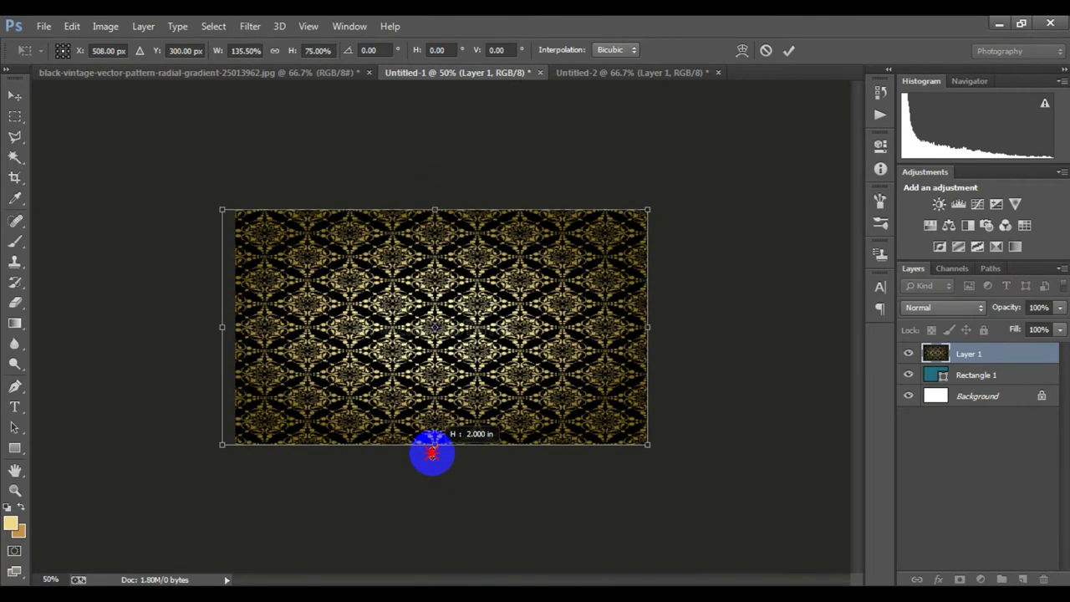
drag(221, 327, 235, 327)
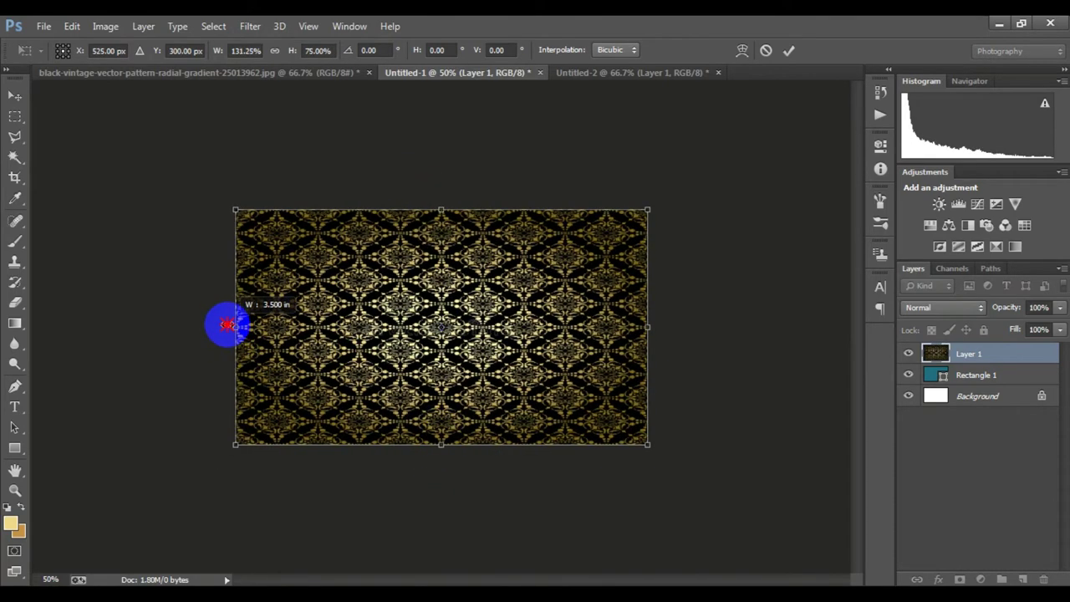
click(789, 52)
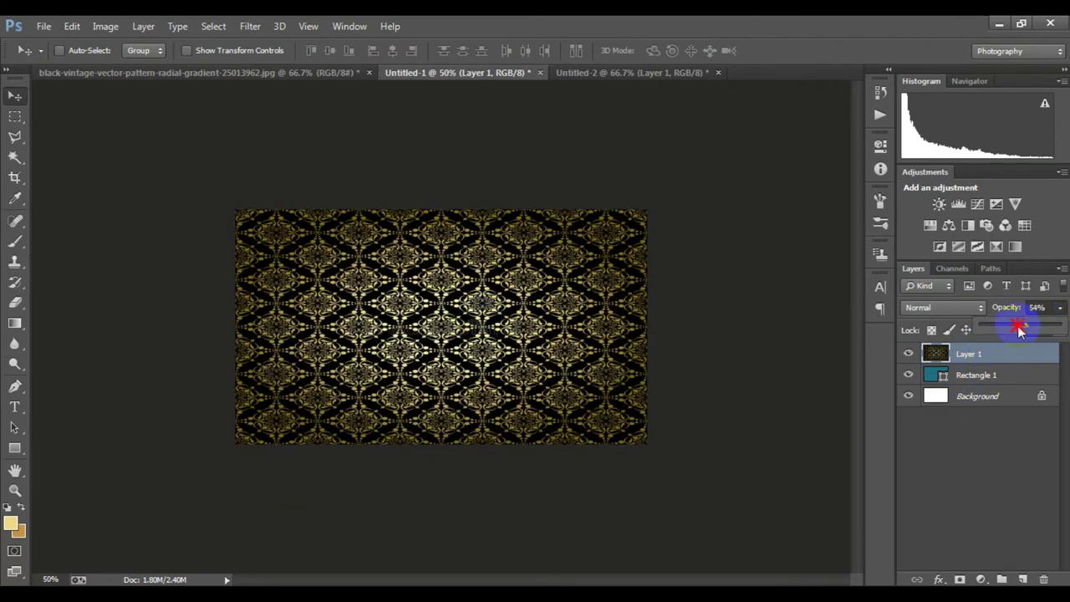
- Keep the pattern layer's opacity at 100% and lower its Fill to 17%
mouse_move(1018, 328)
mouse_down()
mouse_move(1058, 327)
mouse_move(995, 349)
mouse_move(1045, 327)
mouse_up()
click(1060, 330)
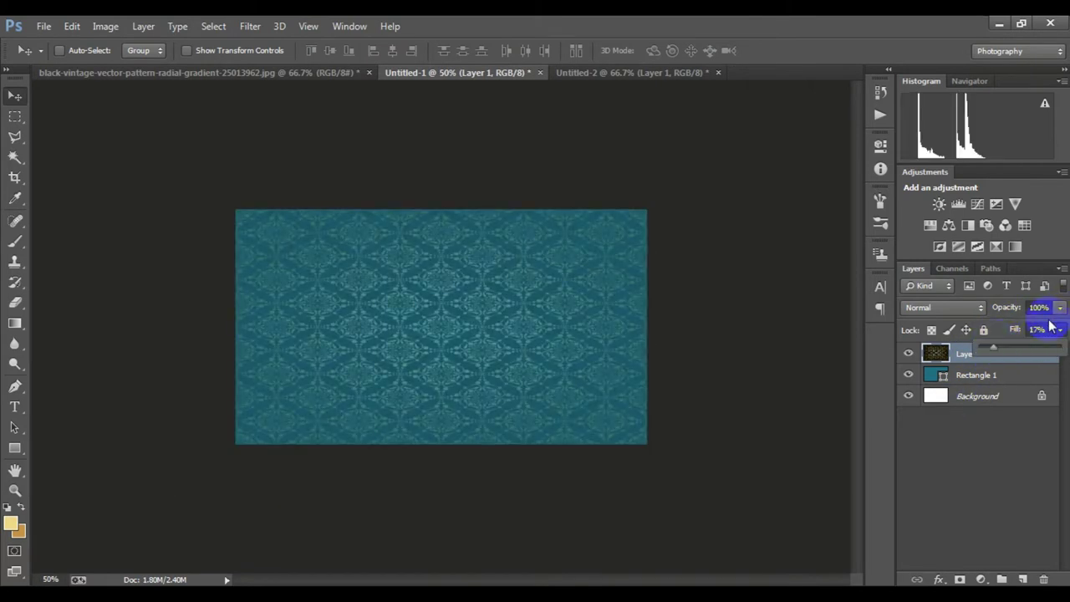
click(1060, 307)
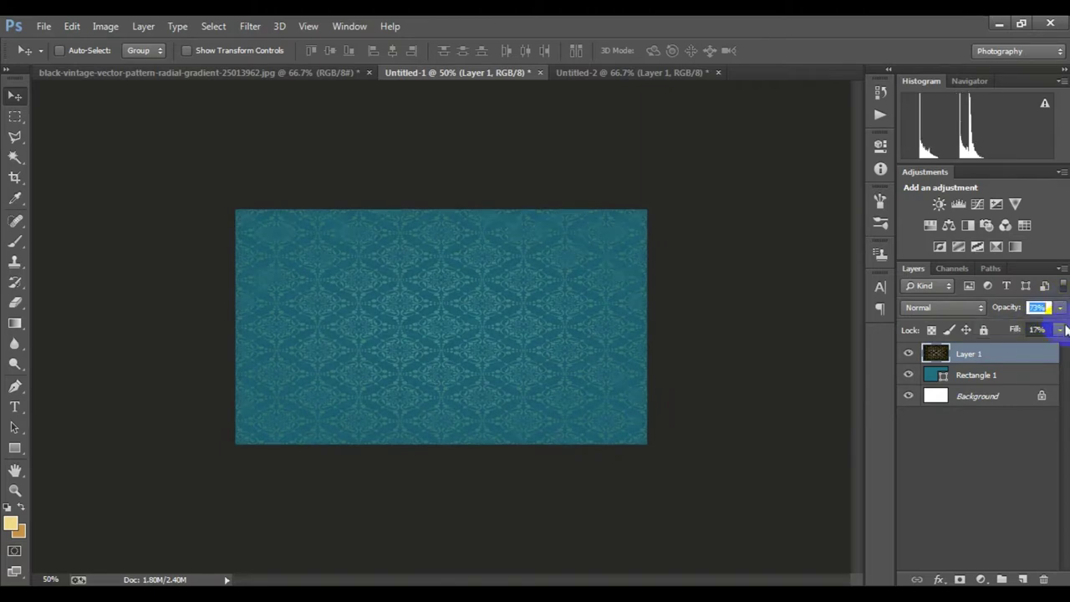
- Show a grid over the card and zoom in
click(947, 363)
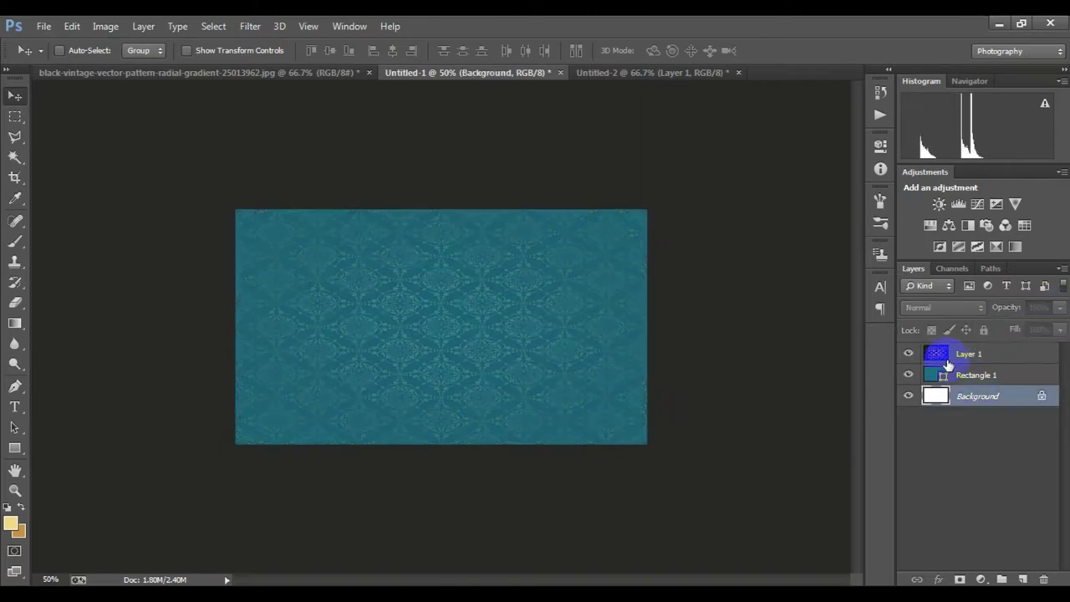
click(308, 27)
click(514, 319)
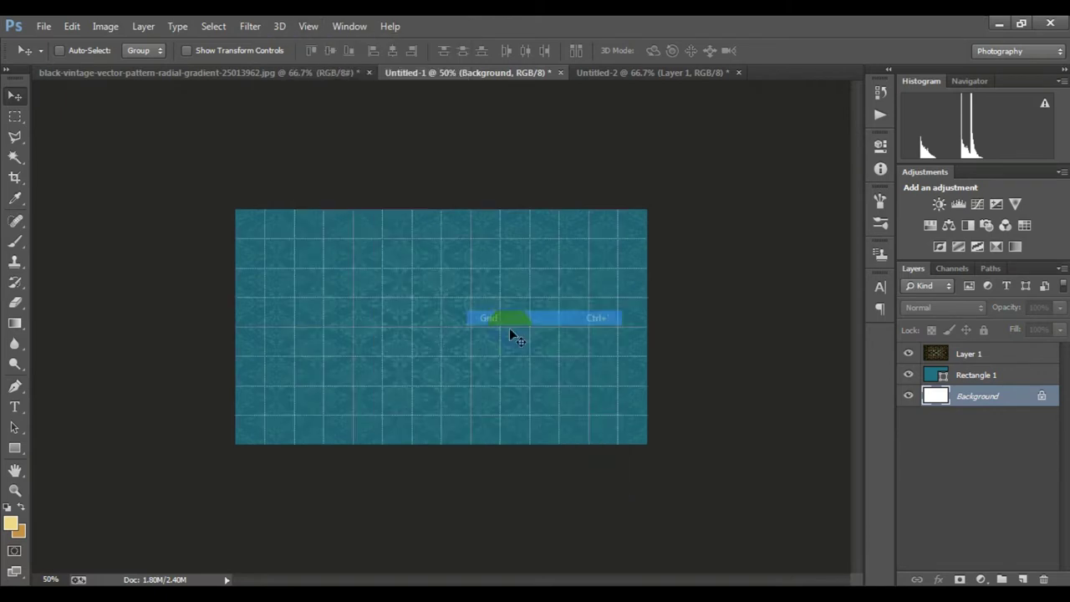
key(ctrl+plus)
- Fine-tune Layer 1's fill to 21%, keeping its opacity at 100%
click(994, 357)
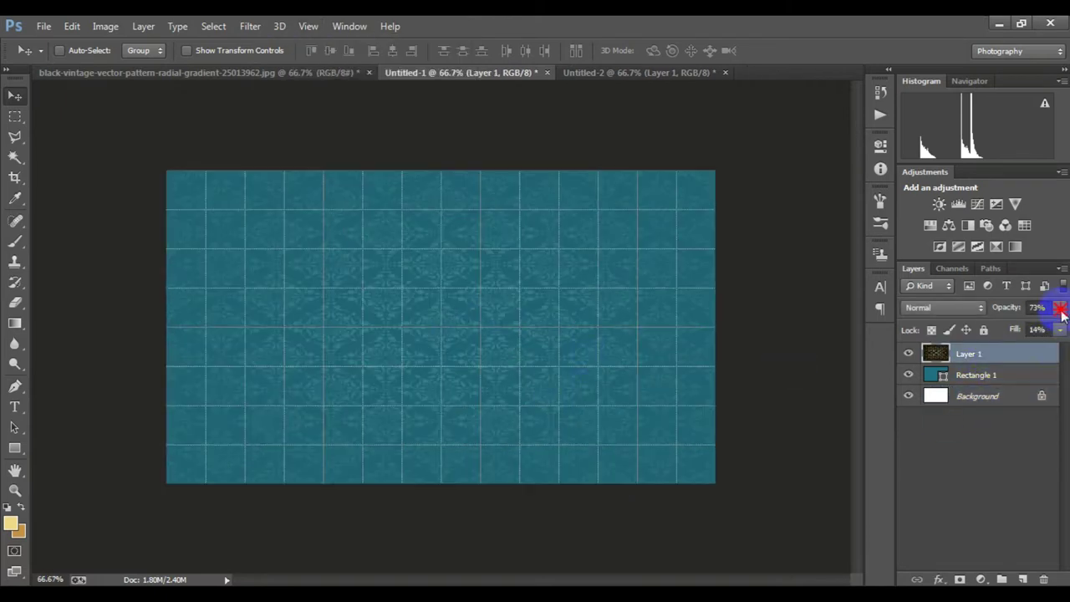
click(1014, 371)
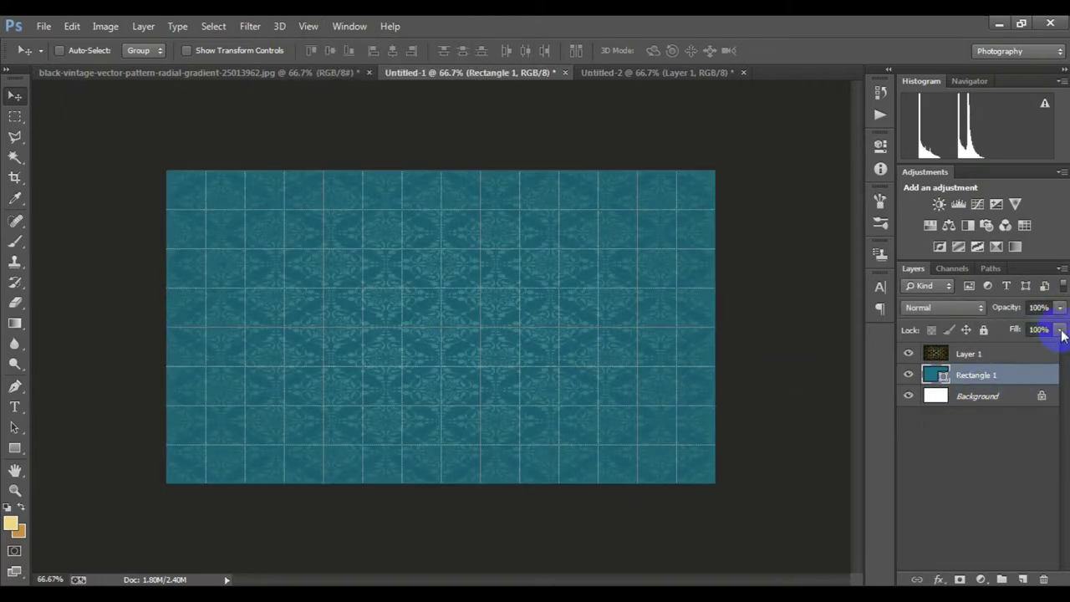
click(1055, 348)
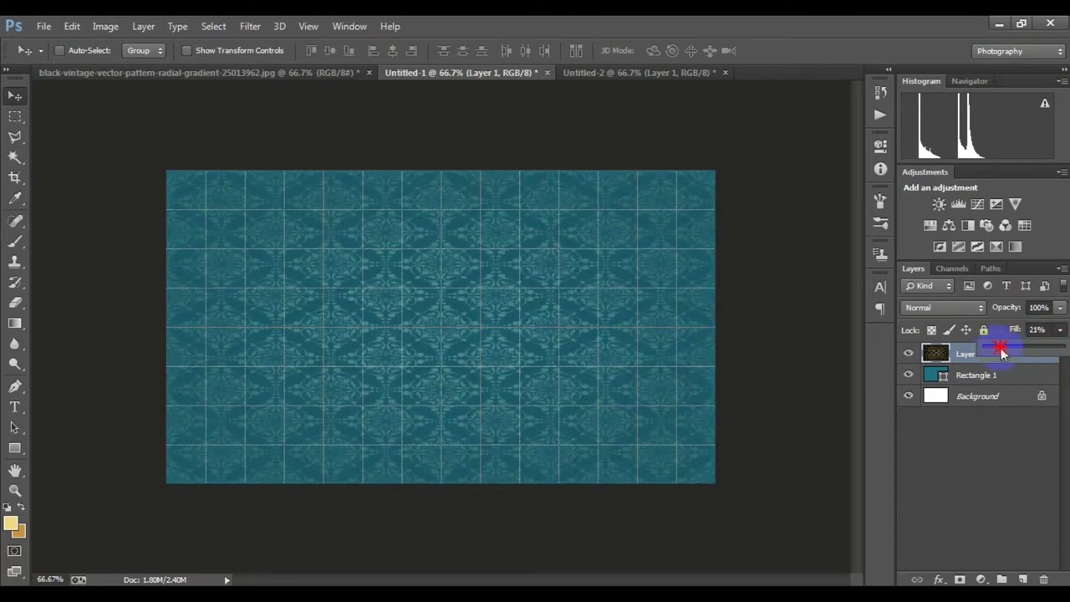
click(985, 401)
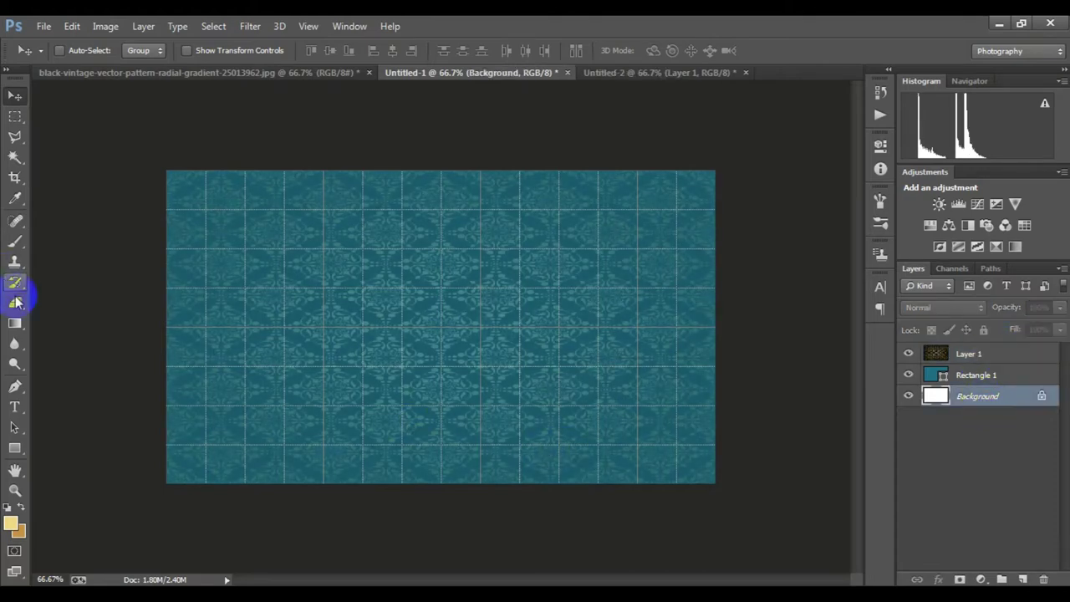
click(14, 447)
scroll(242, 227, up, 1)
- Draw a second wide rectangle filled black and place it above the teal rectangle
scroll(206, 275, up, 2)
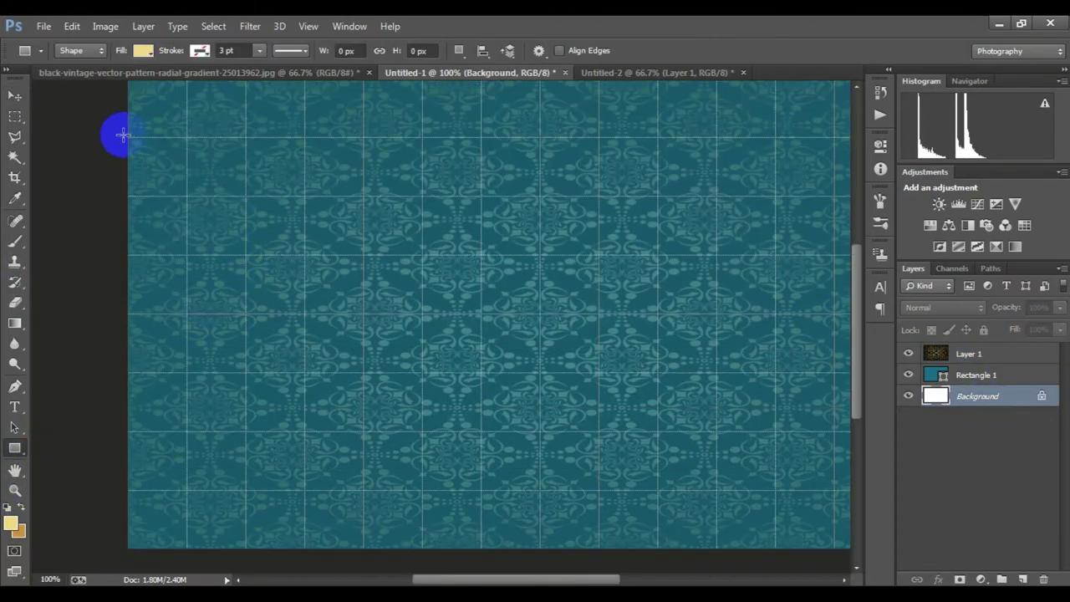
mouse_move(122, 138)
mouse_down()
mouse_move(654, 400)
mouse_move(824, 434)
mouse_up()
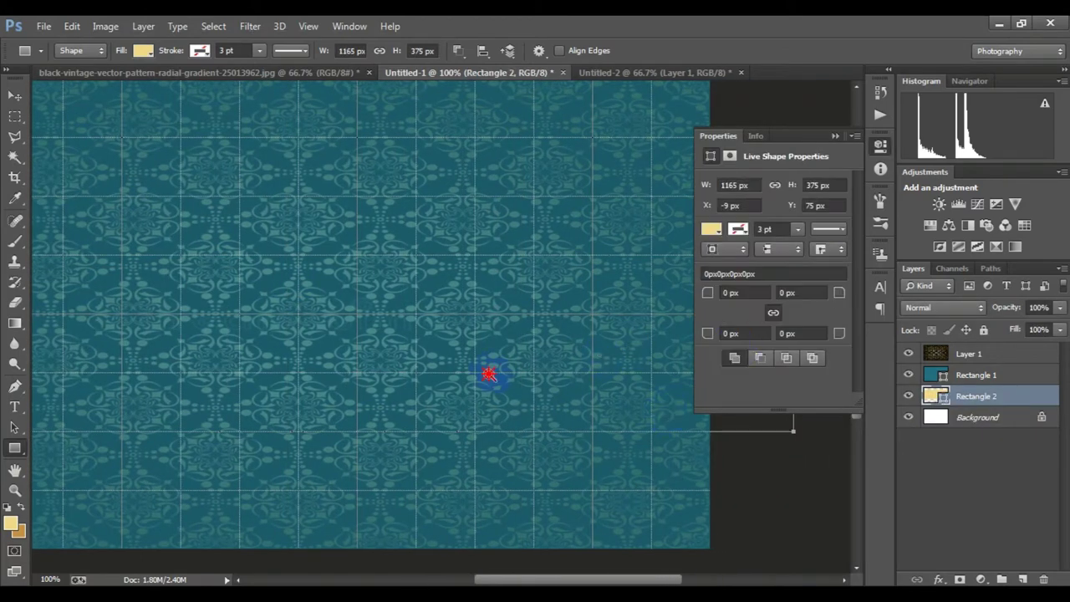
key(ctrl+minus)
key(ctrl+minus)
key(alt+space)
click(710, 228)
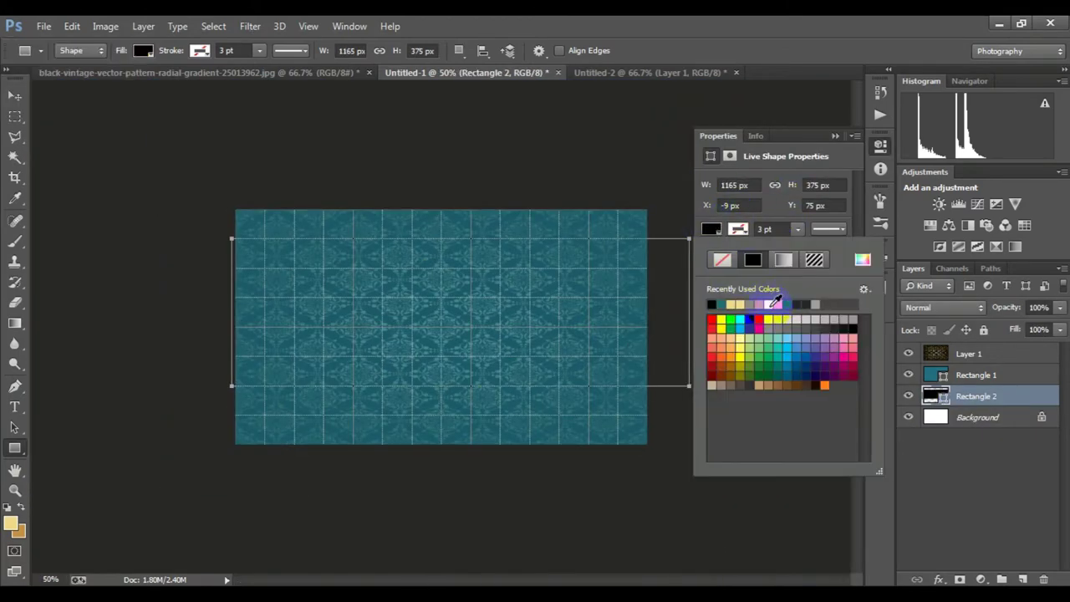
click(833, 136)
click(979, 401)
drag(1035, 407, 1020, 368)
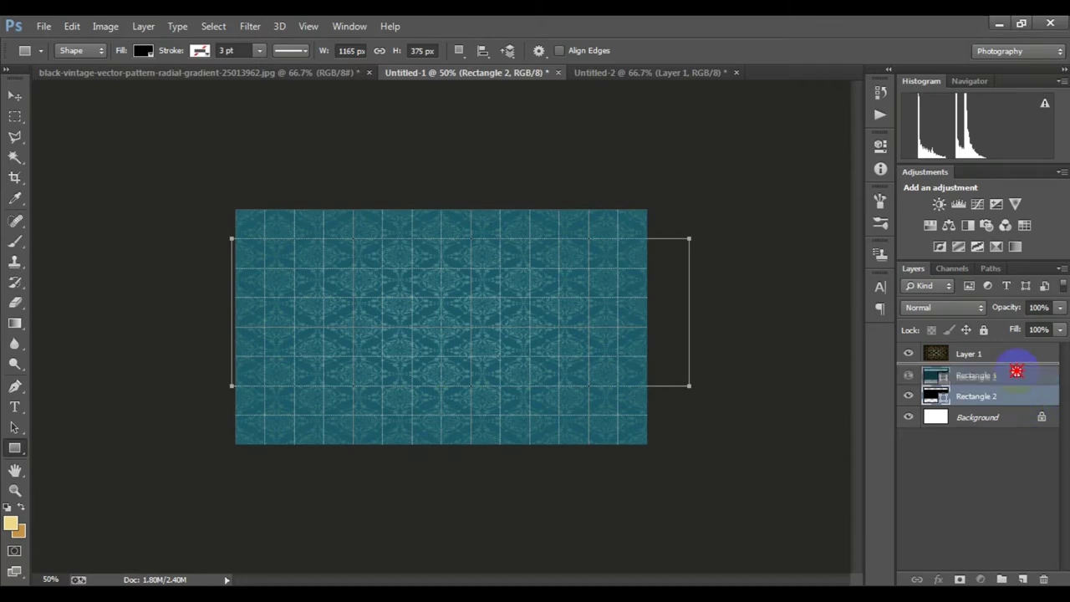
key(ctrl+plus)
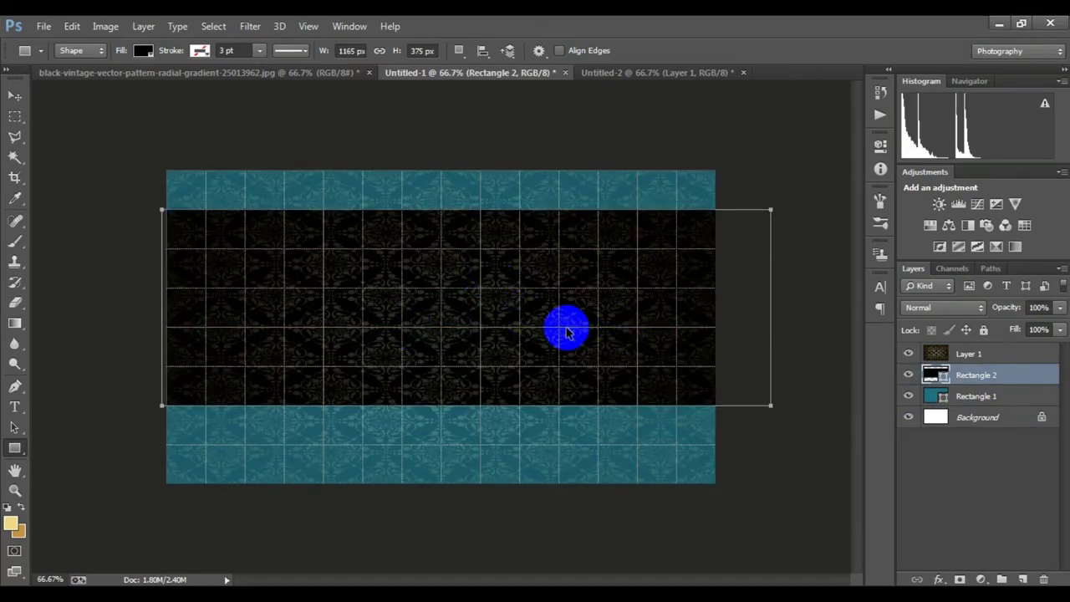
- Resize the black rectangle into a middle band, leaving teal strips above and below
key(ctrl+t)
drag(590, 286, 586, 306)
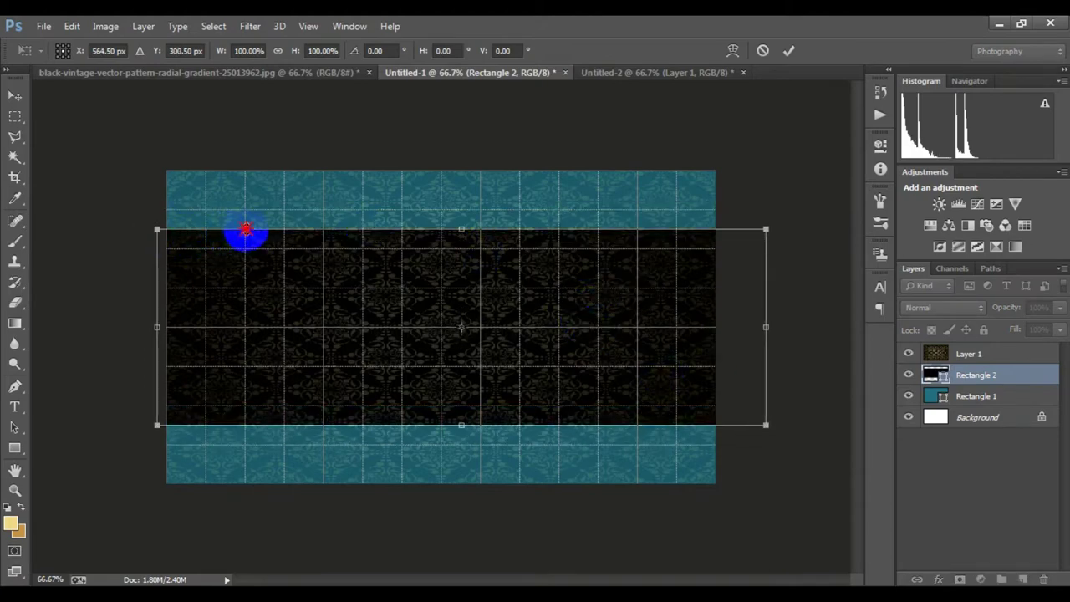
drag(245, 228, 247, 248)
drag(329, 424, 329, 405)
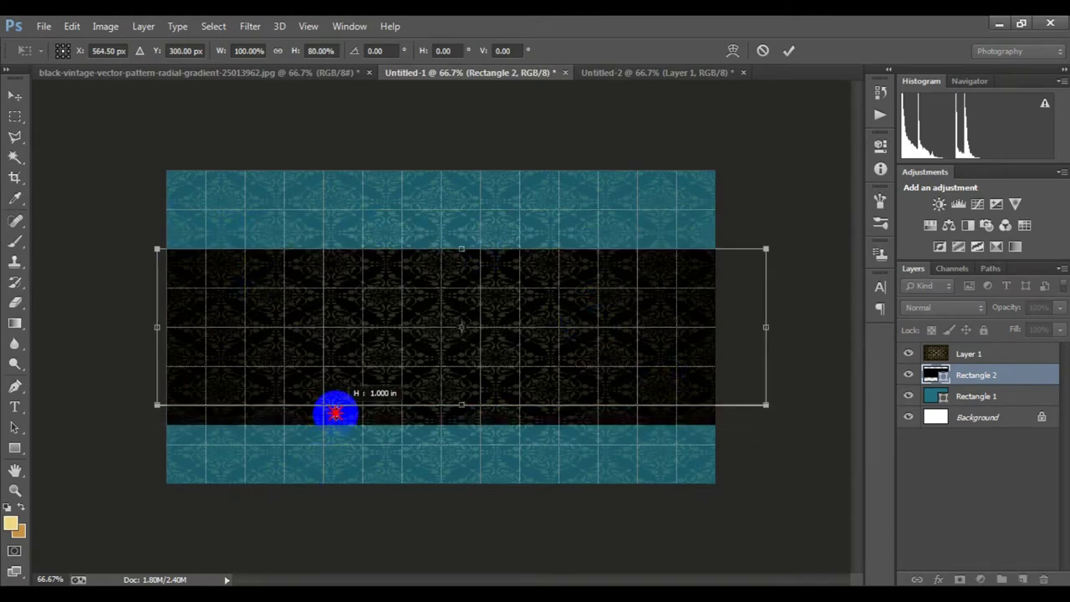
click(788, 51)
click(973, 418)
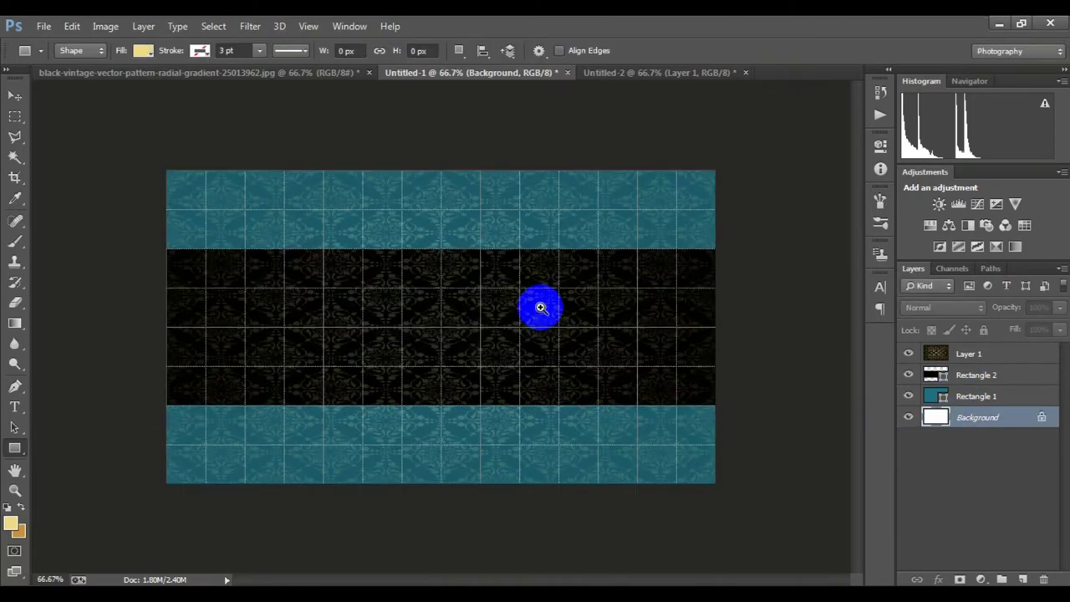
- Check Rectangle 1's fill colour without changing it, then select Rectangle 2
click(975, 398)
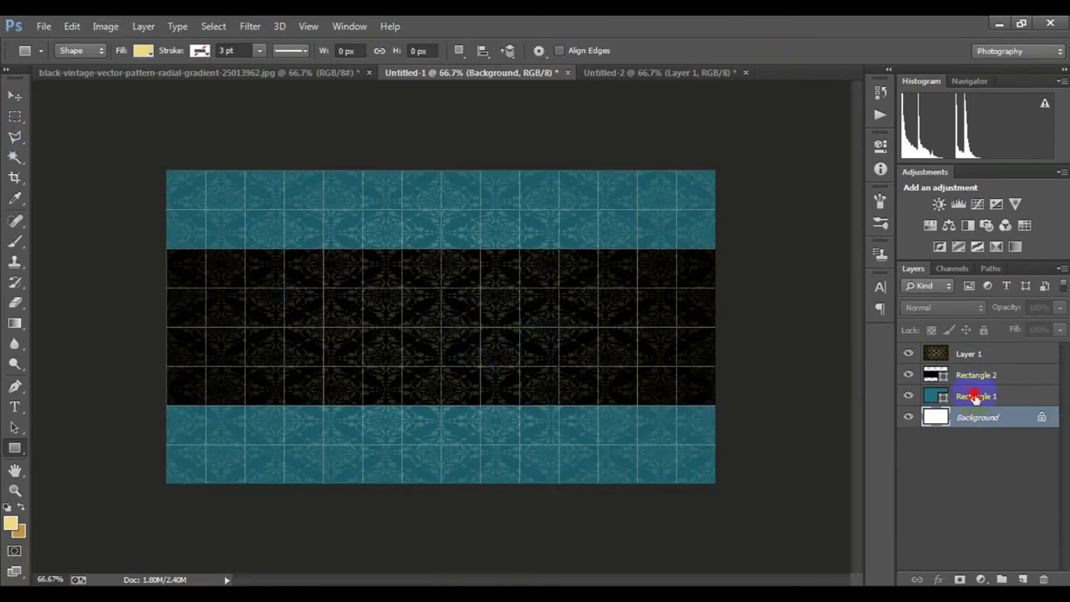
click(142, 50)
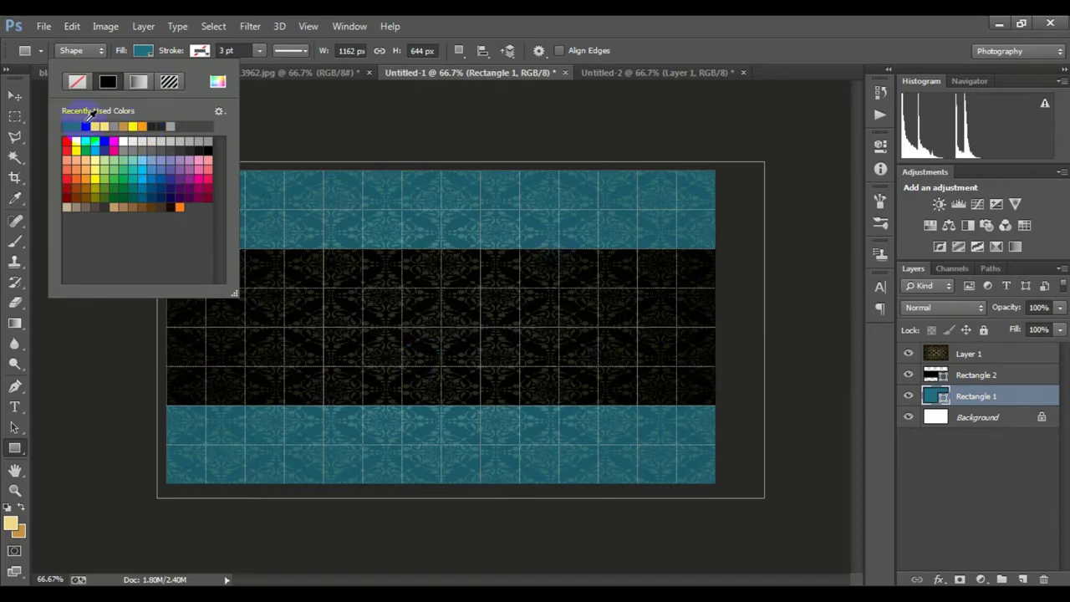
click(974, 417)
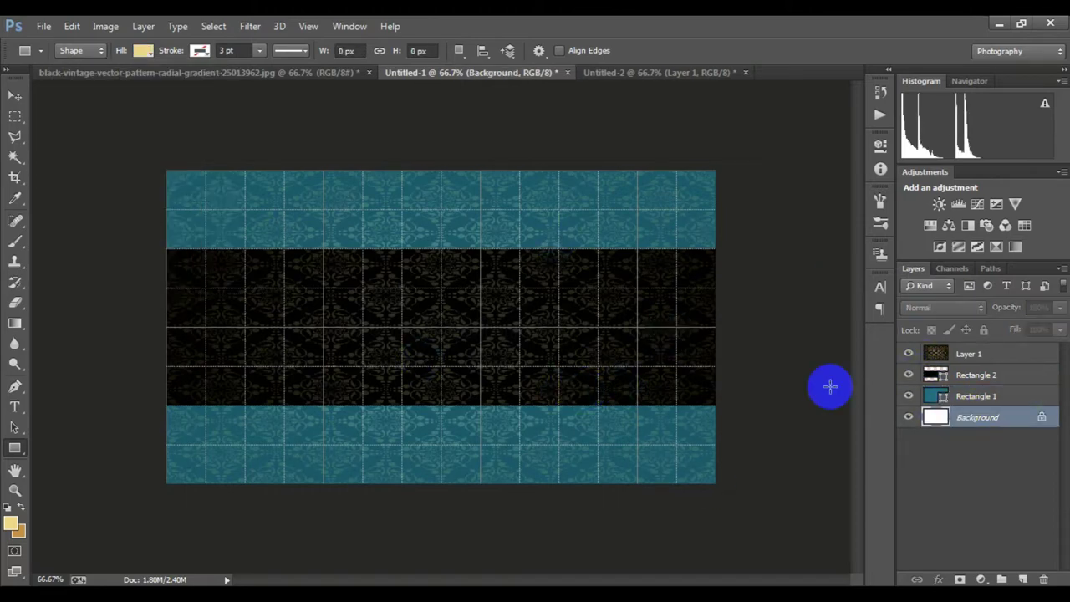
click(975, 374)
scroll(298, 332, up, 1)
- Draw a straight Pen-tool shape line along the edge of the black band
click(14, 387)
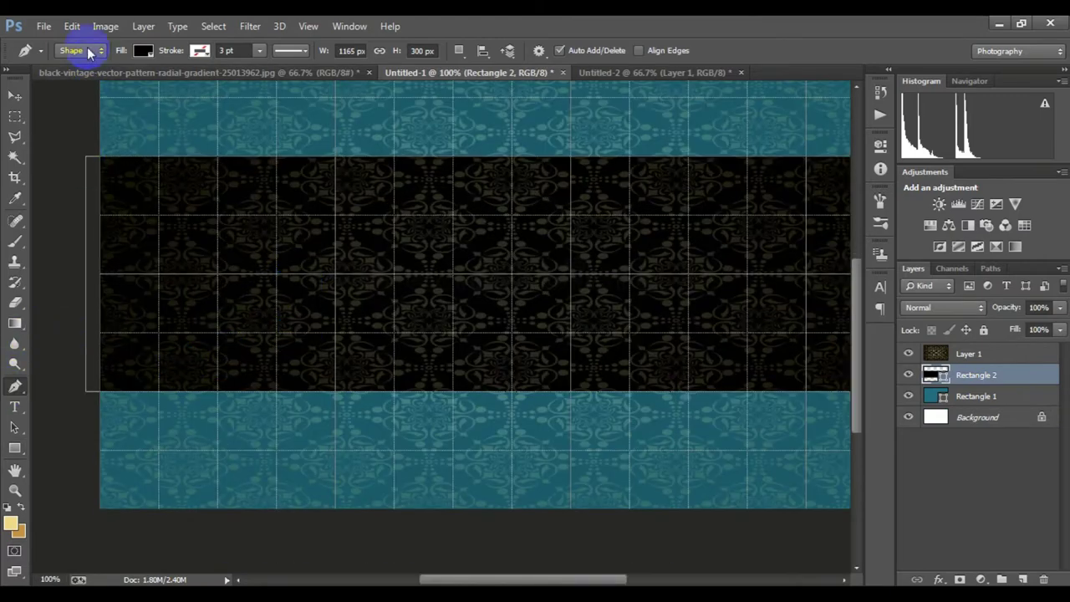
scroll(130, 365, down, 1)
click(99, 361)
drag(685, 353, 325, 308)
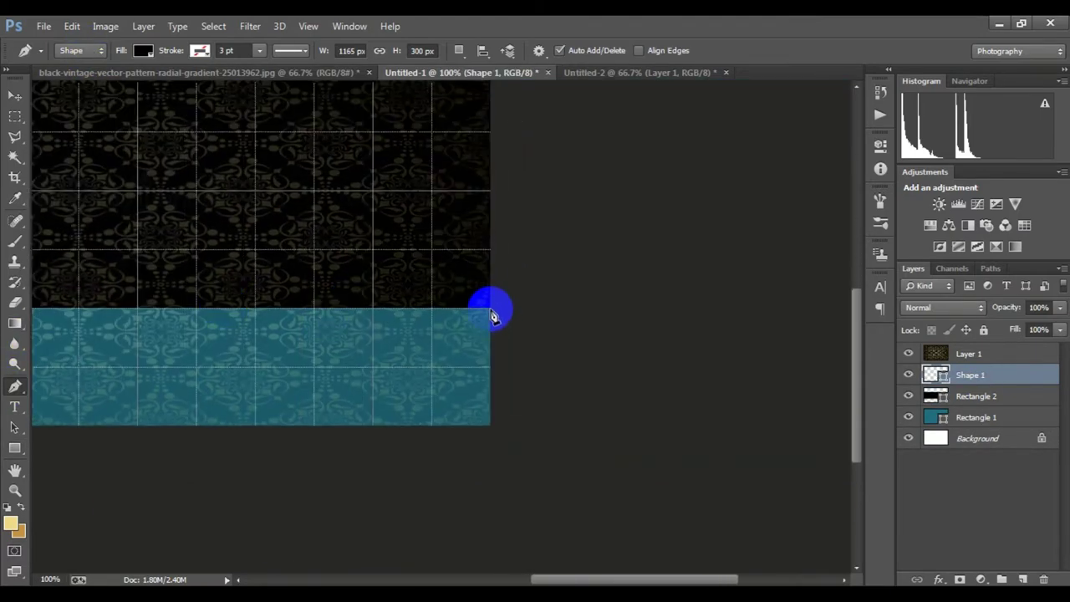
click(491, 310)
alt+click(453, 341)
- Give the line a 5 pt yellow stroke and no fill
click(143, 50)
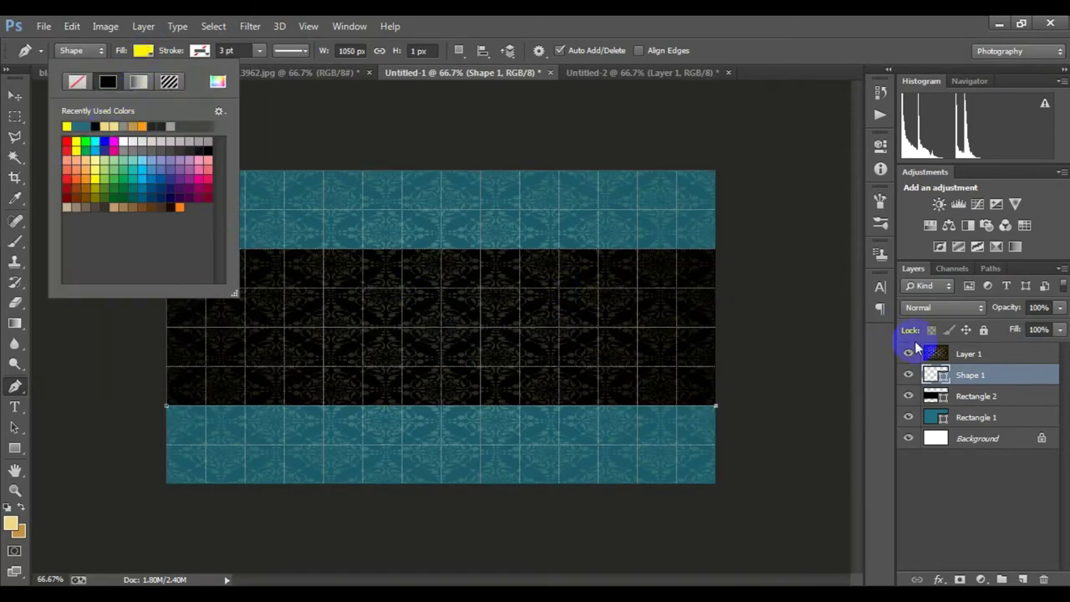
click(125, 93)
click(201, 51)
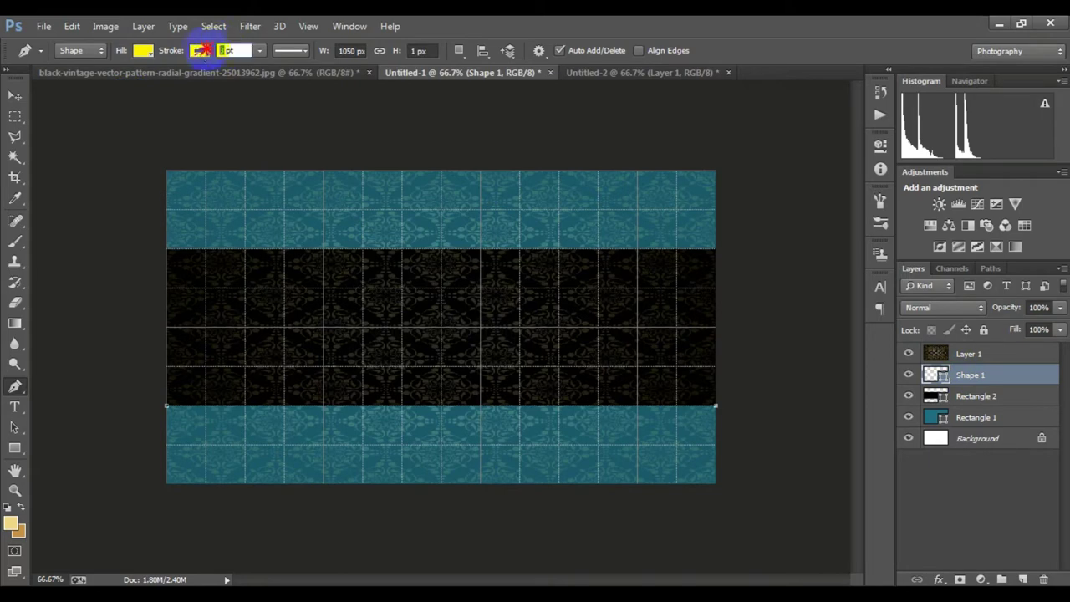
text(5)
key(Return)
click(198, 52)
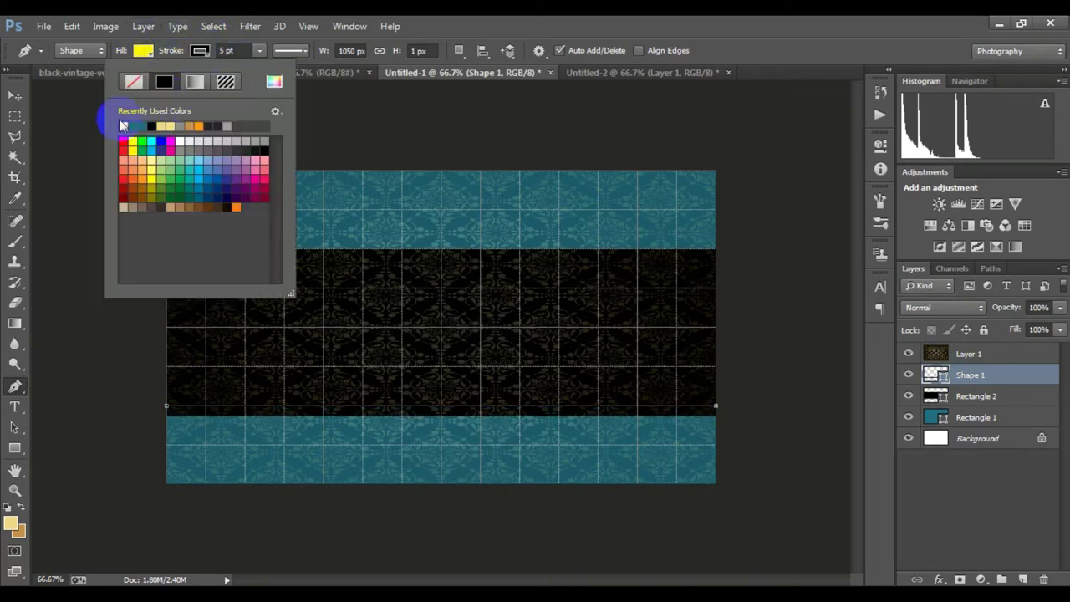
click(119, 126)
click(143, 50)
click(978, 443)
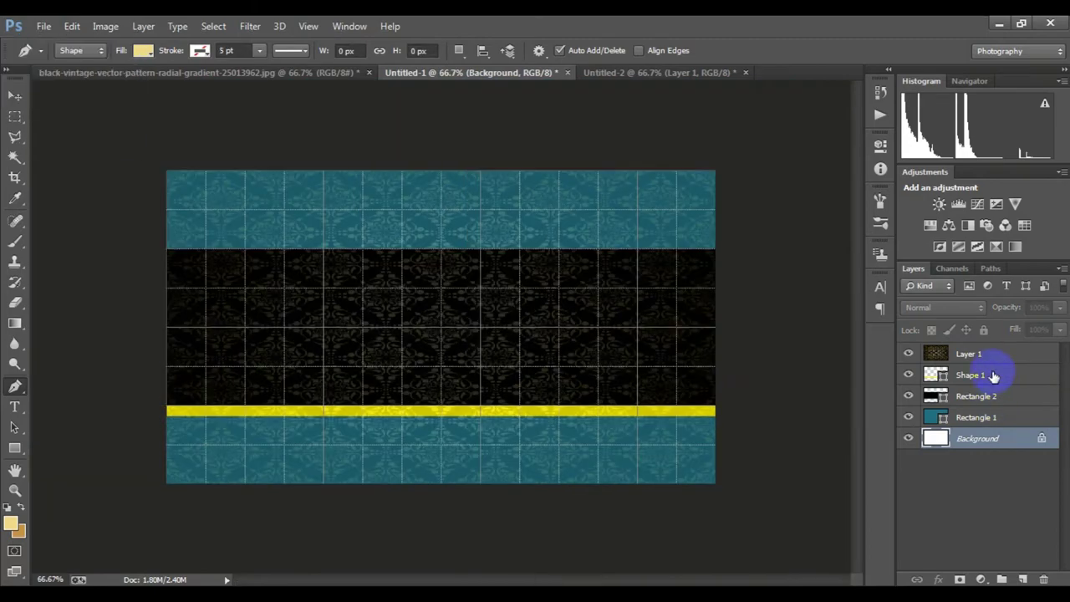
- Duplicate the yellow stripe, rasterize the copy, and move it to the black band's top edge
drag(993, 376, 1023, 579)
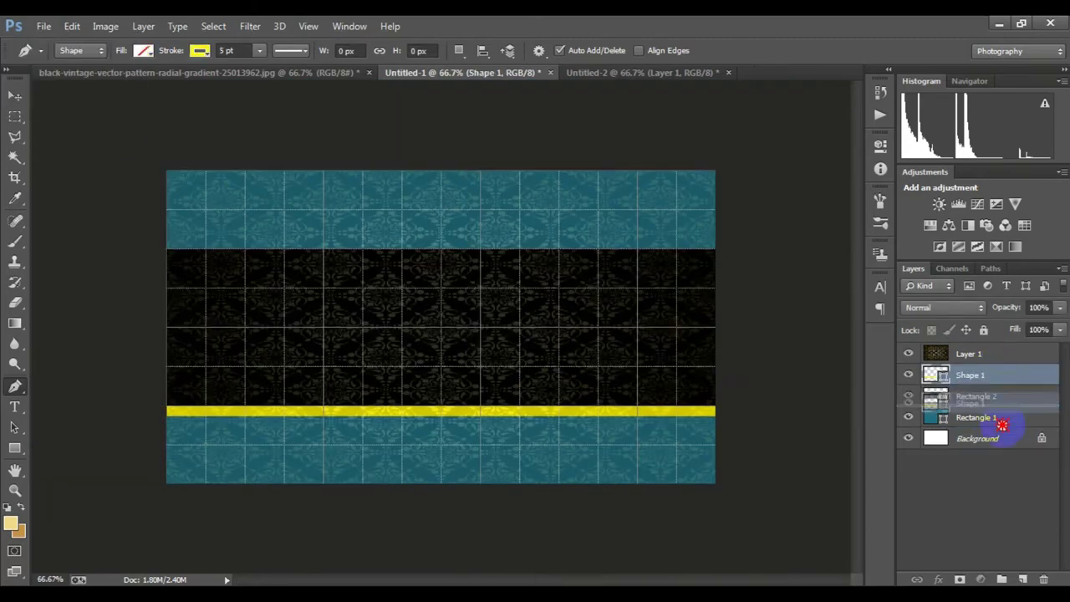
key(ctrl+t)
click(467, 238)
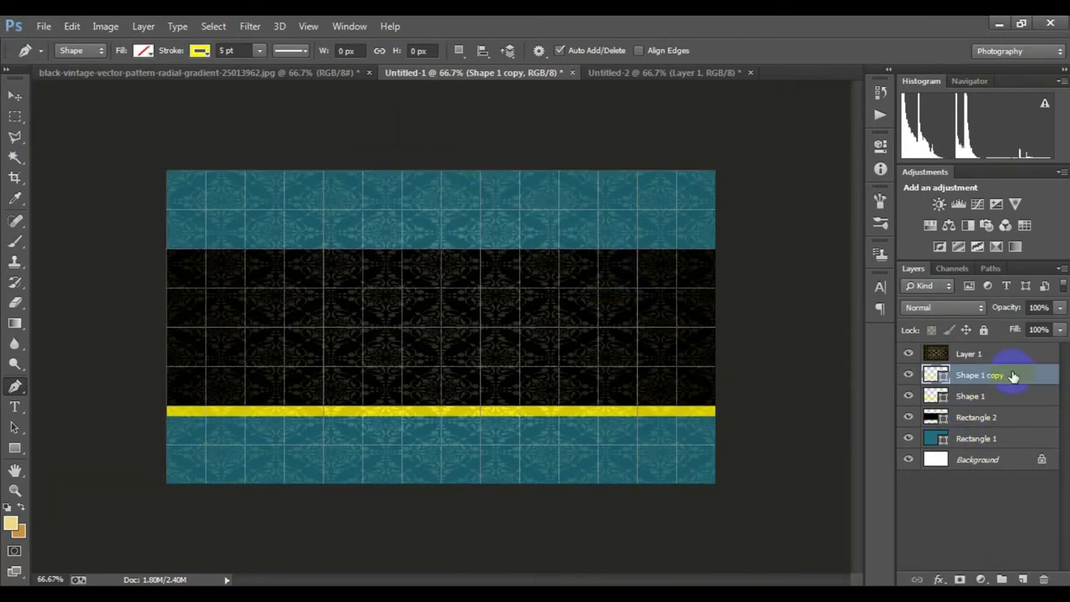
right_click(1012, 375)
click(764, 226)
key(ctrl+t)
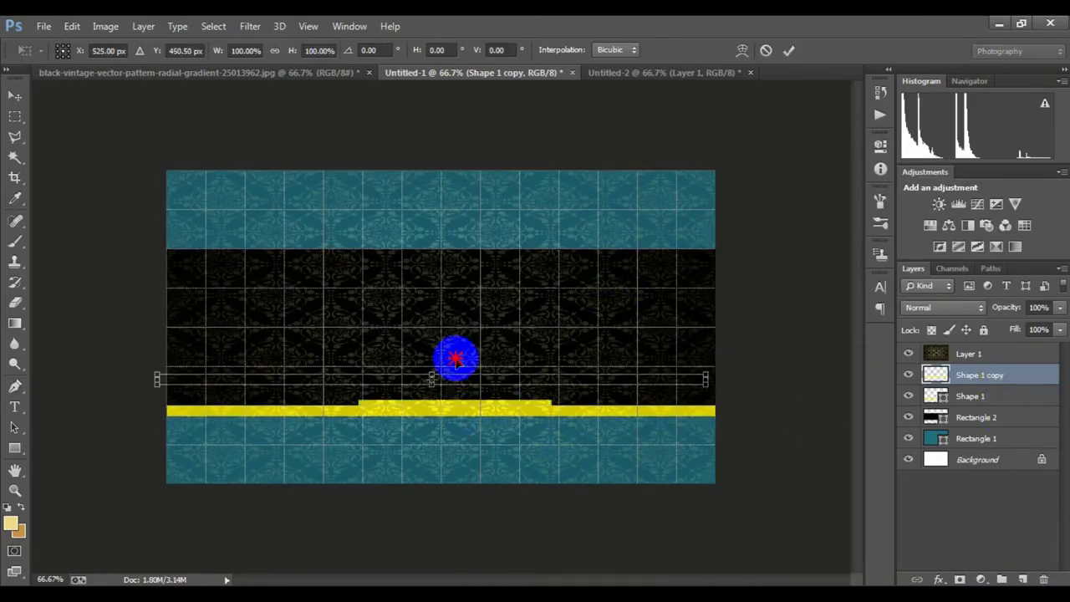
drag(559, 441, 454, 246)
ctrl+click(400, 286)
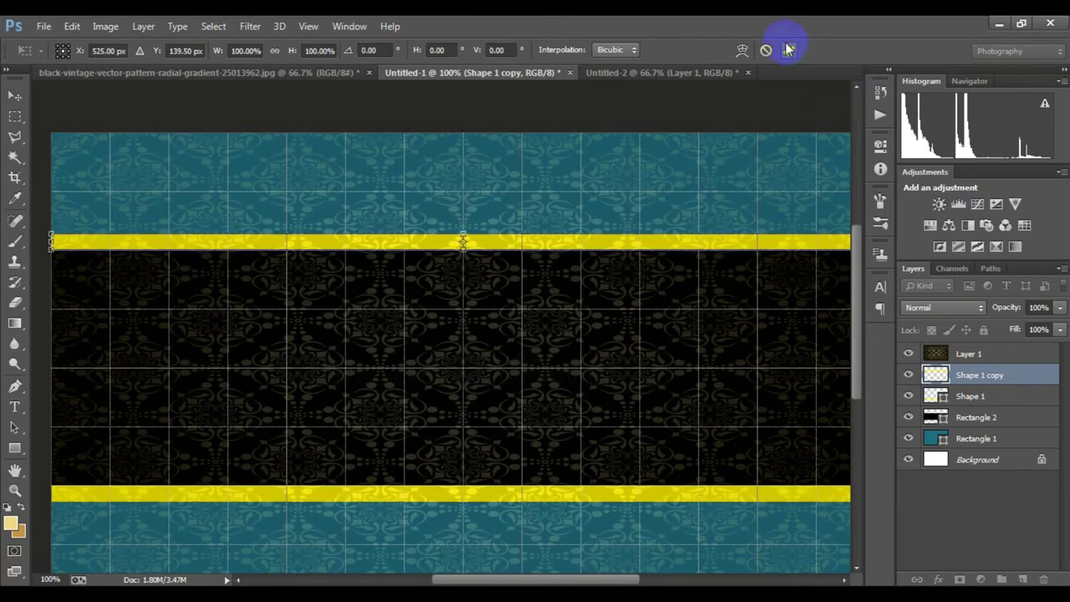
click(789, 50)
key(ctrl+t)
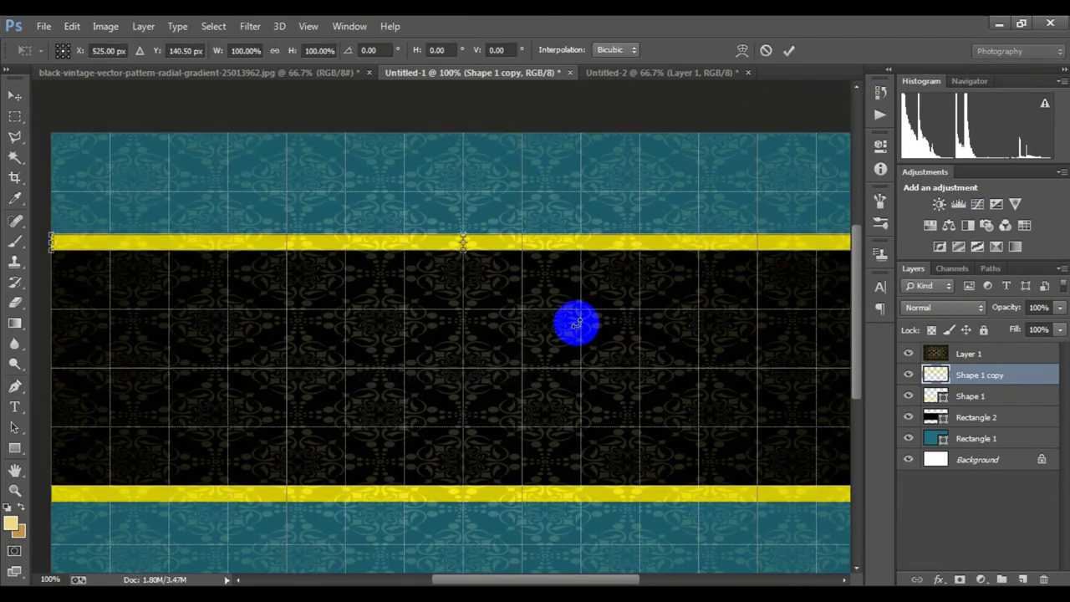
click(788, 50)
- Rasterize Shape 1, move Layer 1 below the stripes, and group both stripes as Group 1
key(ctrl+minus)
key(ctrl+minus)
key(ctrl+minus)
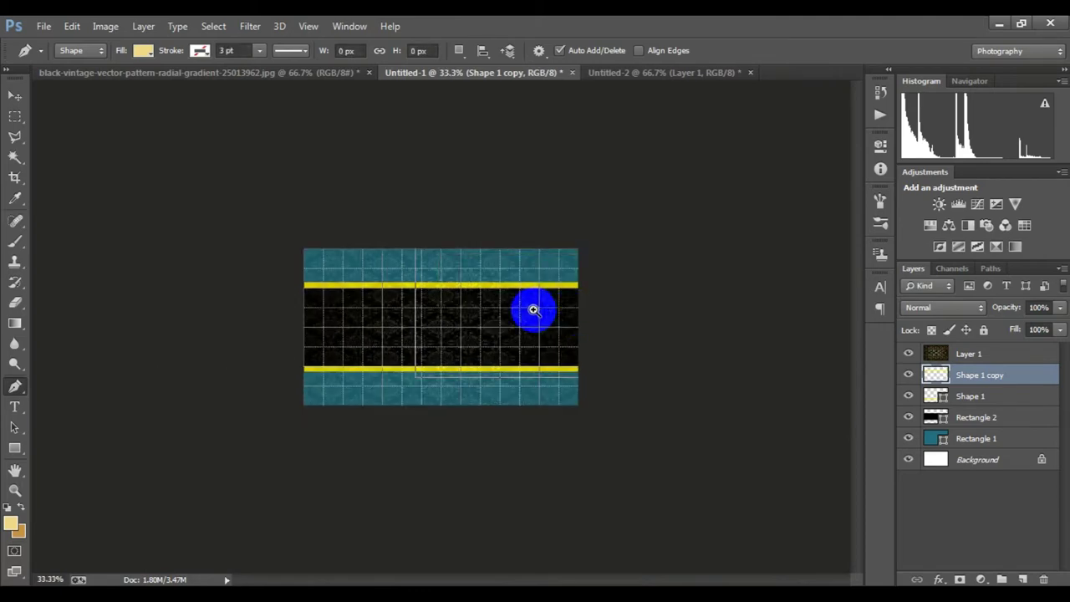
key(ctrl+plus)
right_click(989, 393)
click(701, 228)
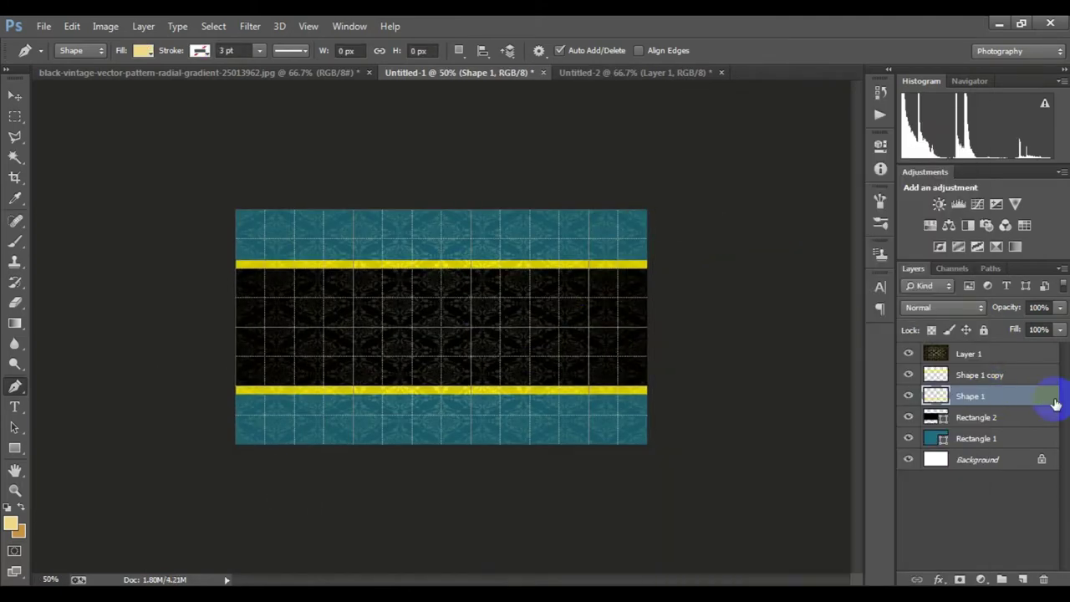
drag(978, 355, 987, 410)
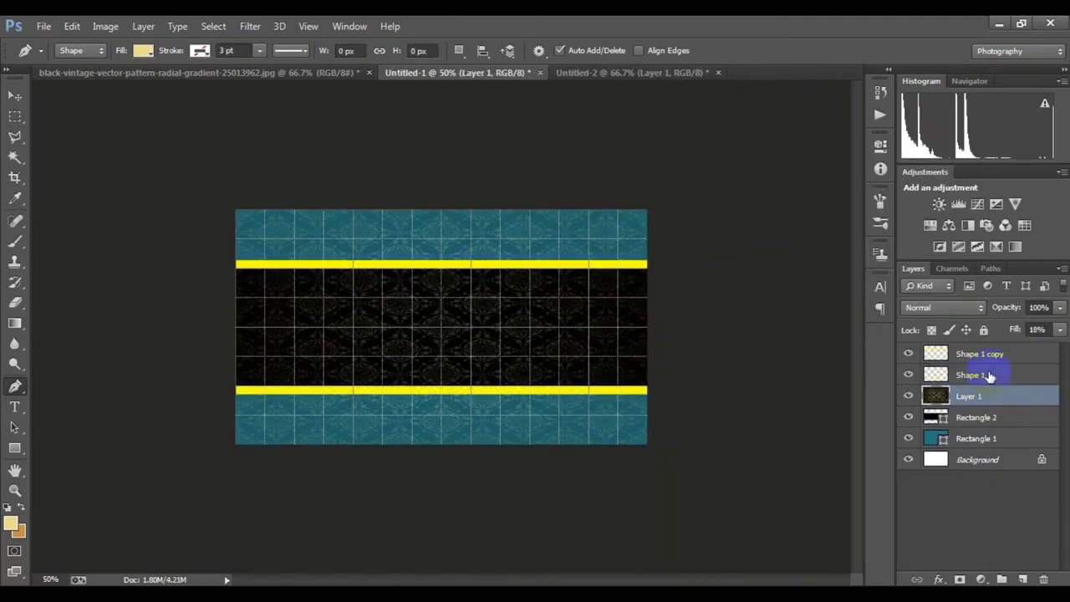
click(974, 374)
shift+click(992, 358)
key(ctrl+g)
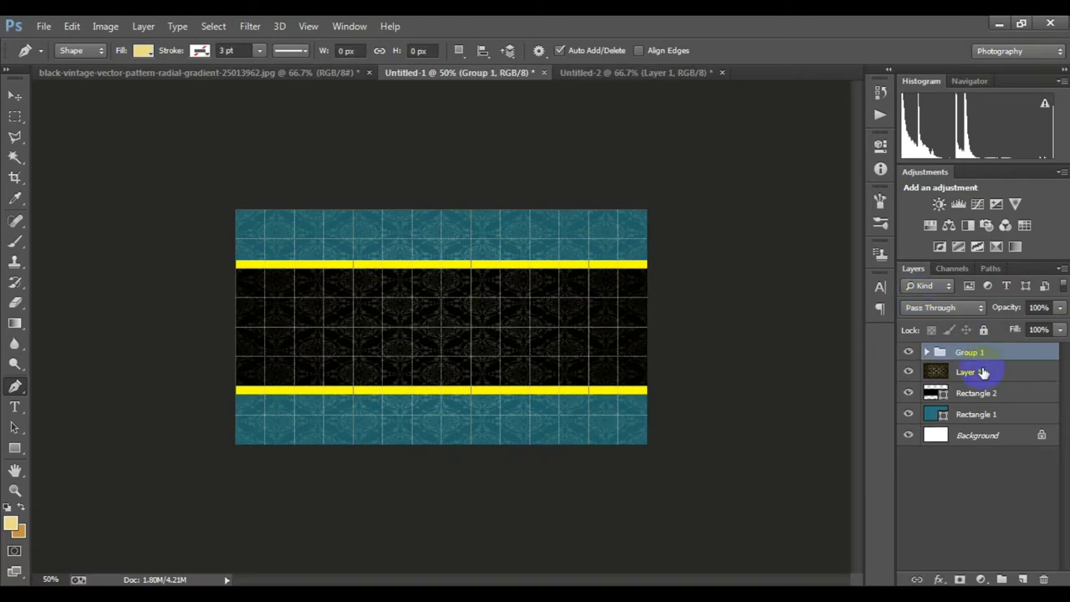
- Add a Gradient Overlay to Group 1 using a tan preset at a 130° angle
right_click(979, 355)
click(878, 143)
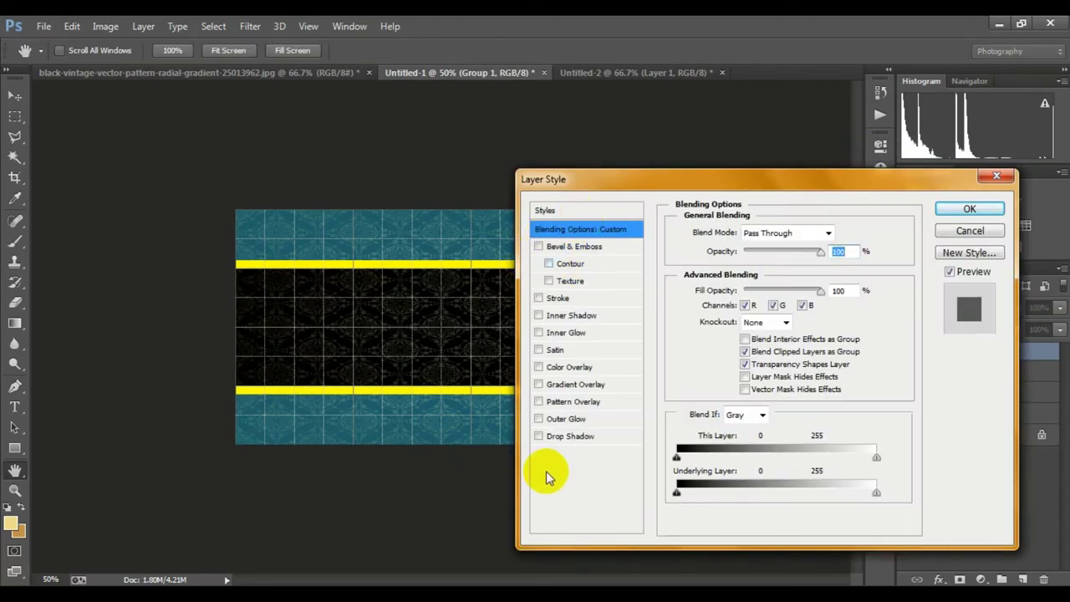
click(539, 386)
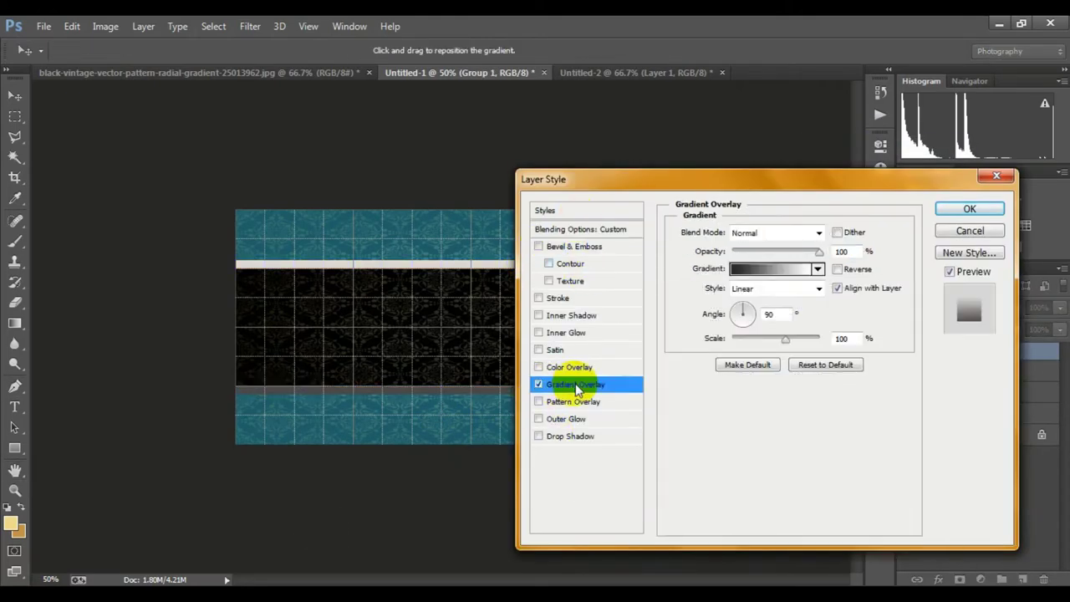
click(818, 269)
click(699, 301)
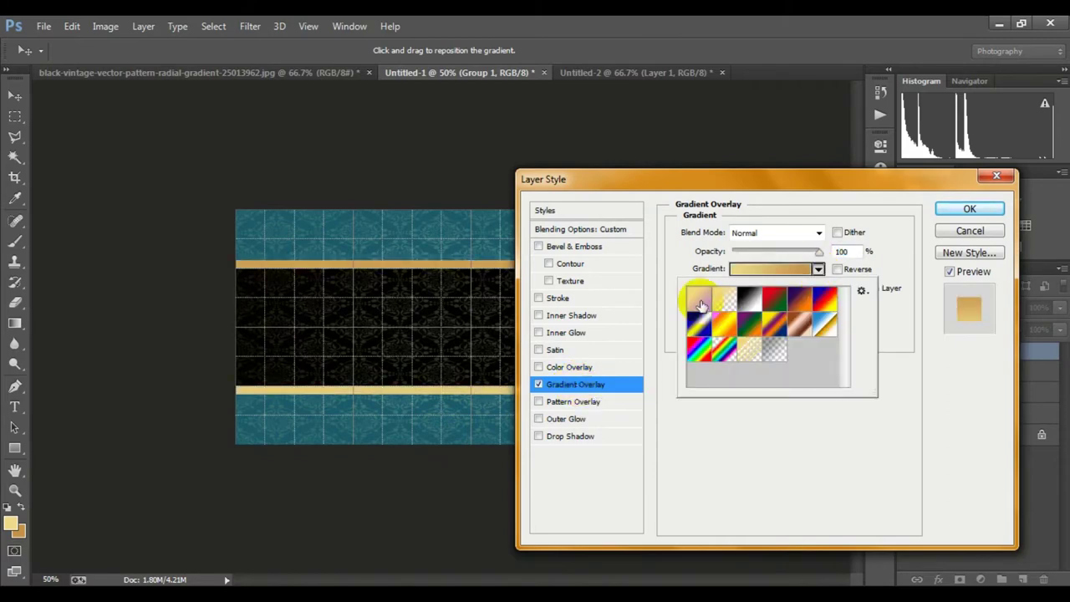
click(817, 268)
click(740, 307)
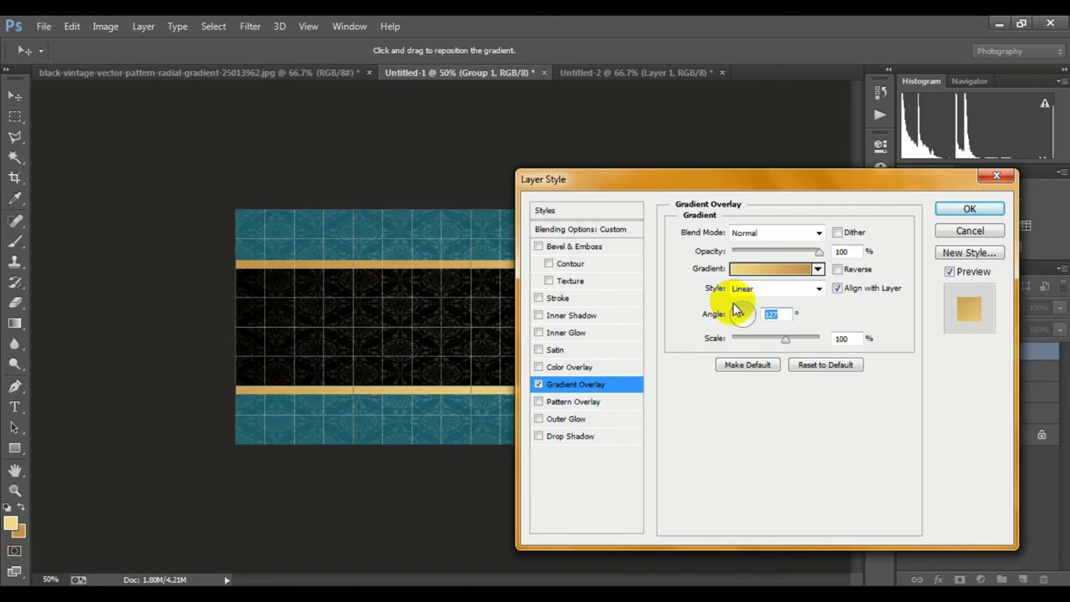
drag(735, 309, 739, 313)
mouse_move(732, 178)
mouse_down()
mouse_move(741, 192)
mouse_move(873, 146)
mouse_move(569, 142)
mouse_up()
- Switch to the violet-orange gradient preset and recolour its left stop tan
click(960, 236)
click(905, 274)
click(598, 232)
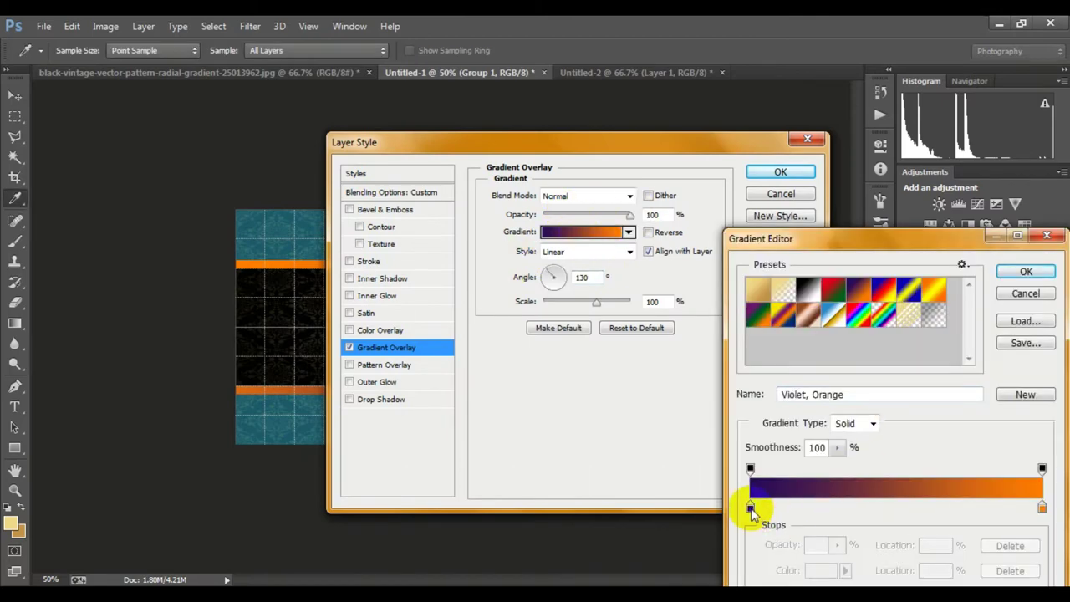
click(750, 507)
click(823, 570)
click(866, 156)
click(818, 570)
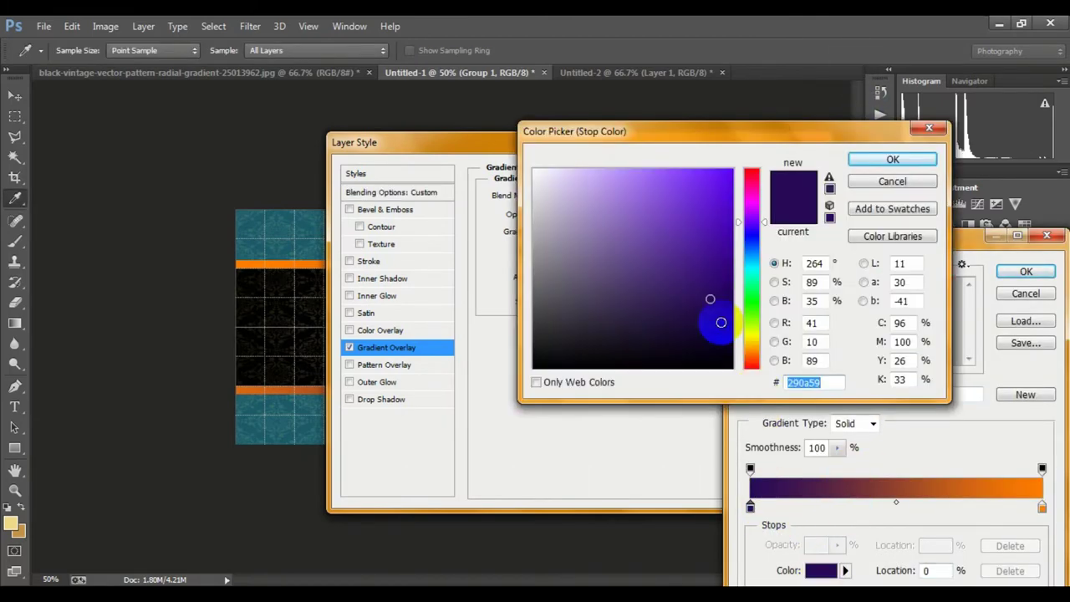
click(25, 522)
click(892, 159)
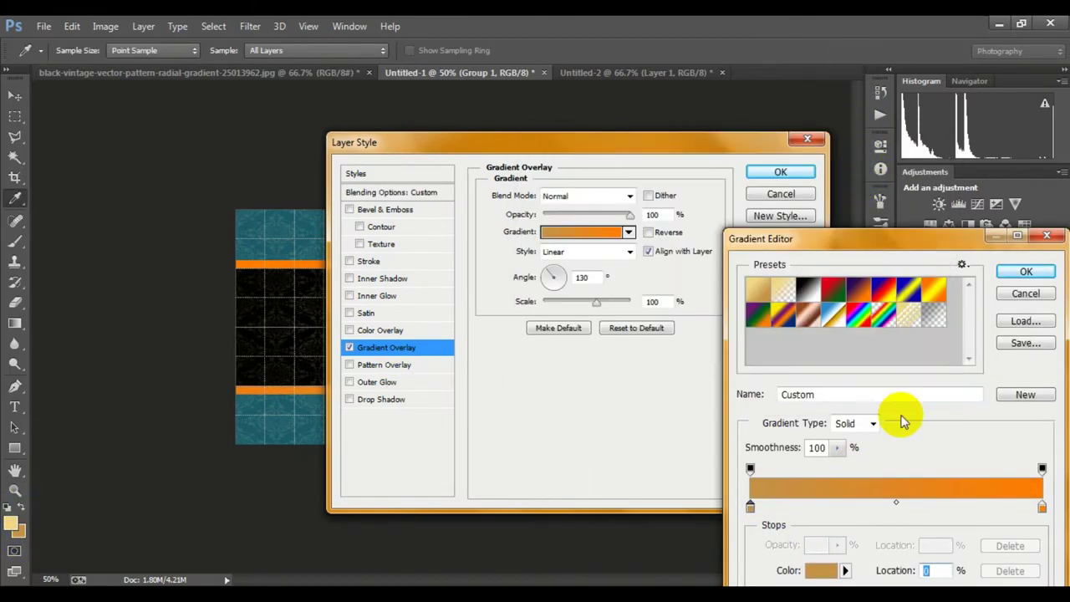
- Set the gradient's right stop to a light yellow
click(1041, 506)
click(819, 570)
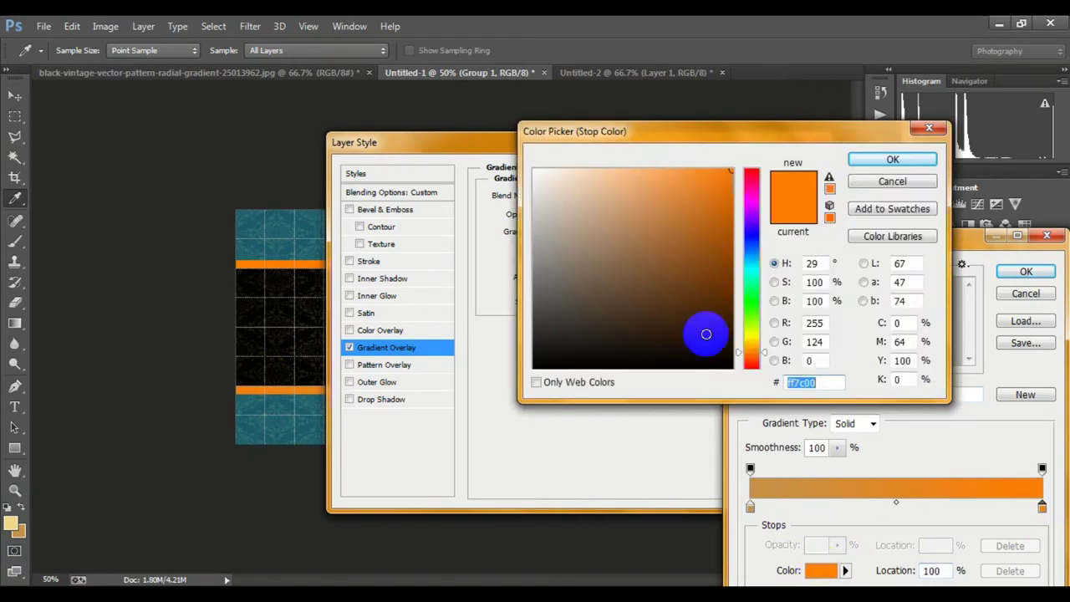
click(649, 170)
drag(739, 351, 739, 338)
click(652, 169)
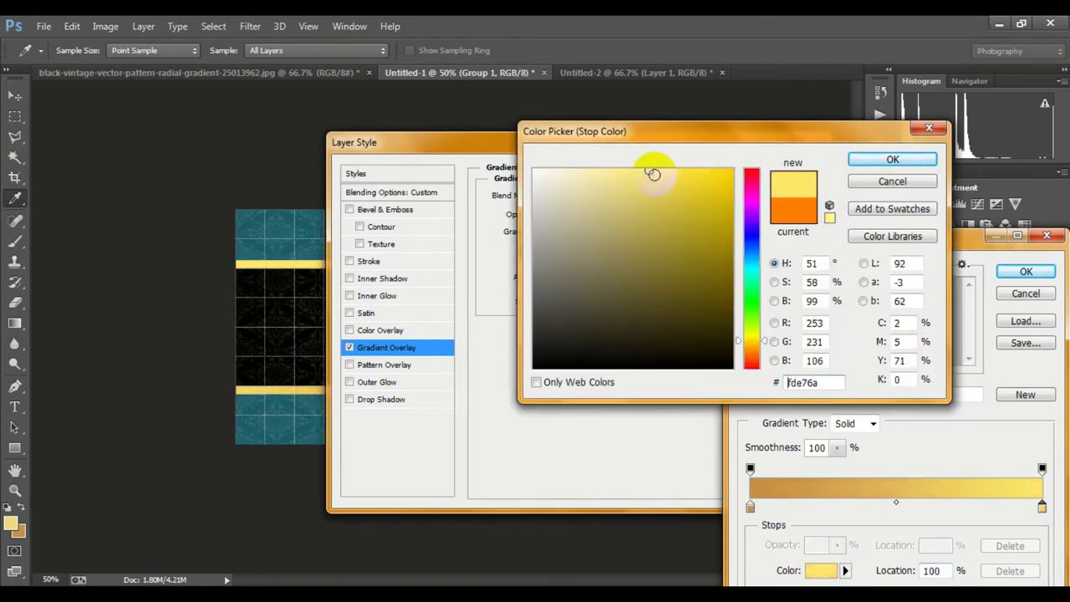
click(893, 159)
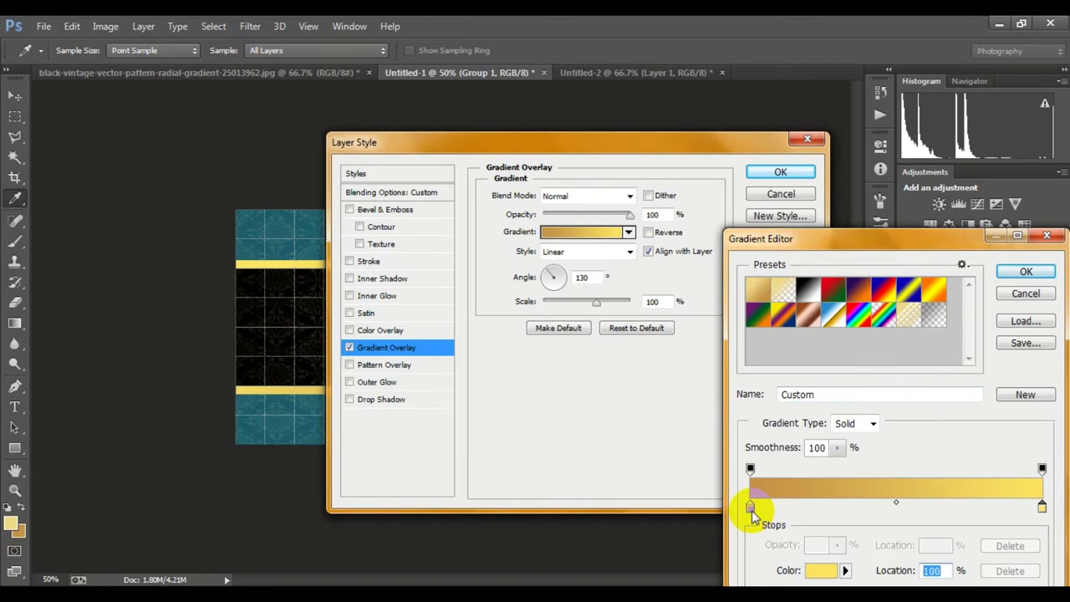
- Nudge the left stop inward, add a lighter orange middle stop, and accept the gold gradient
drag(788, 511, 777, 508)
click(890, 506)
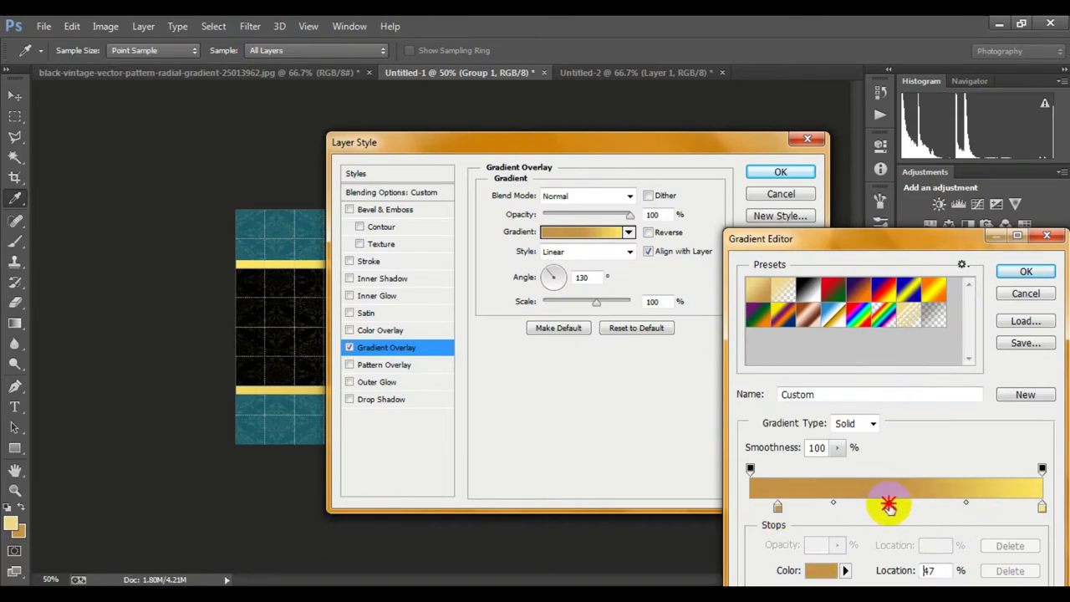
click(826, 574)
click(671, 184)
click(895, 151)
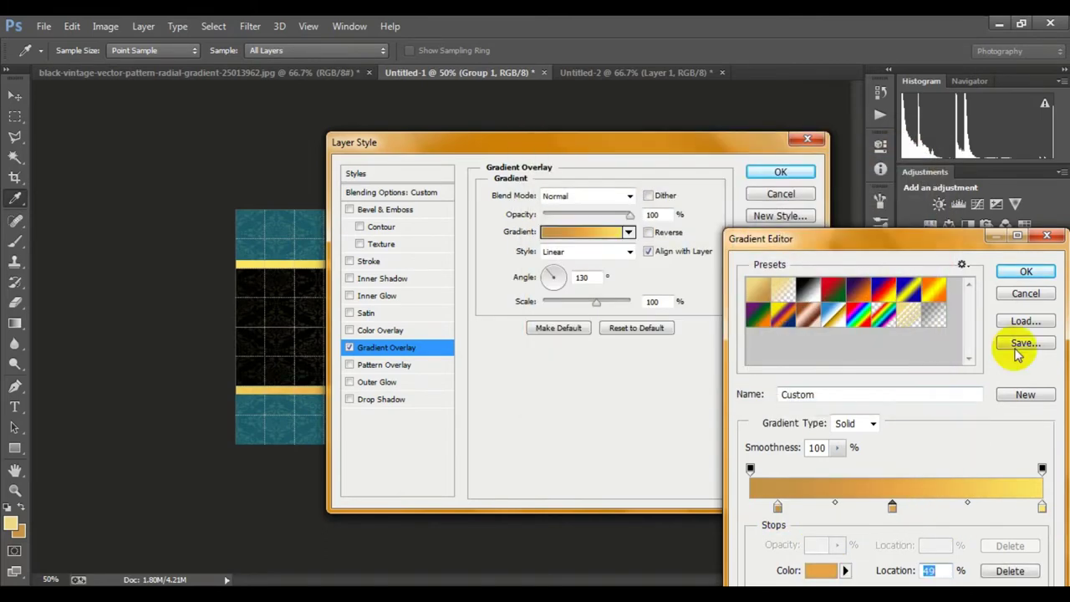
click(1025, 271)
drag(685, 142, 1026, 123)
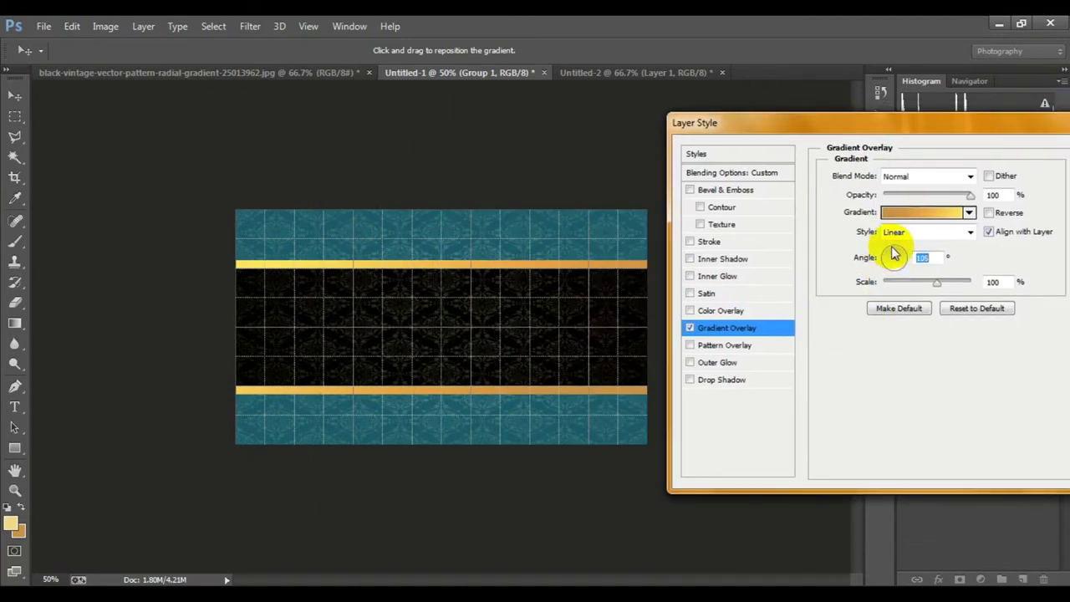
- Set the gradient overlay to a 121° angle and Radial style, with lower opacity
drag(895, 256, 890, 258)
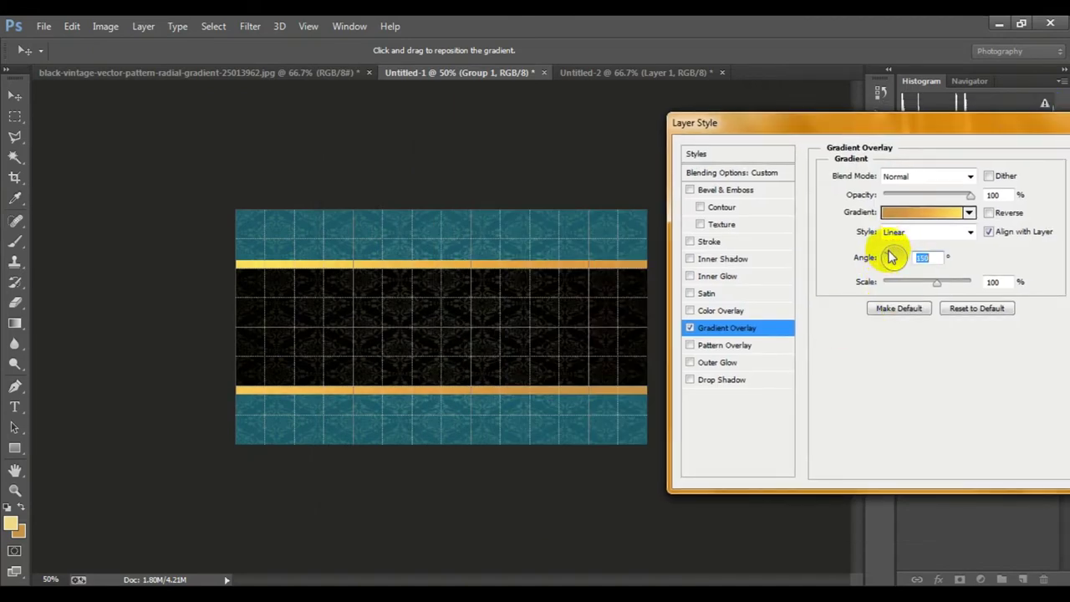
click(955, 284)
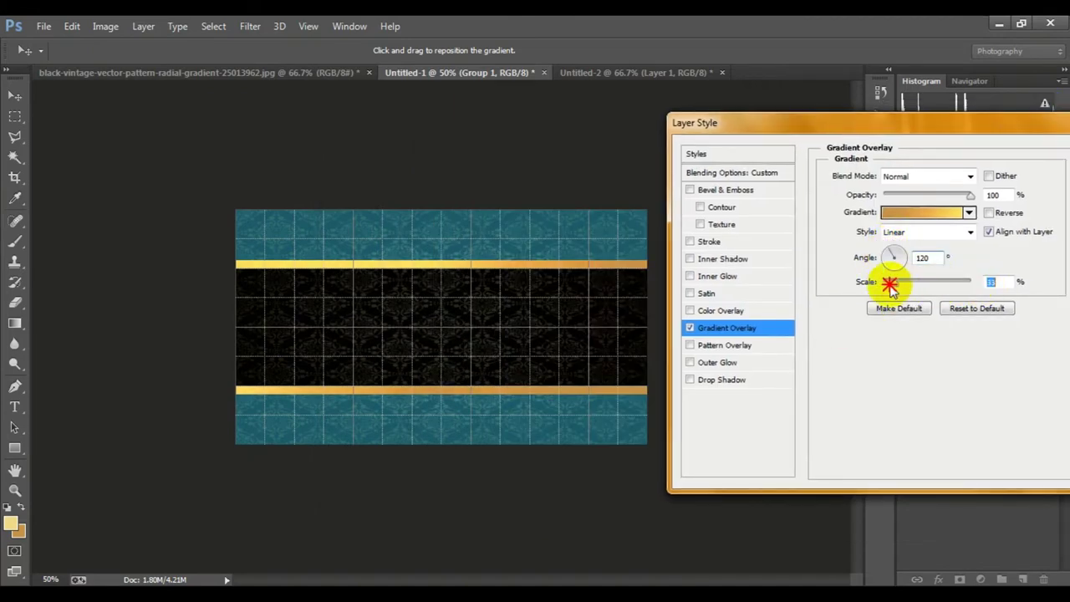
click(911, 233)
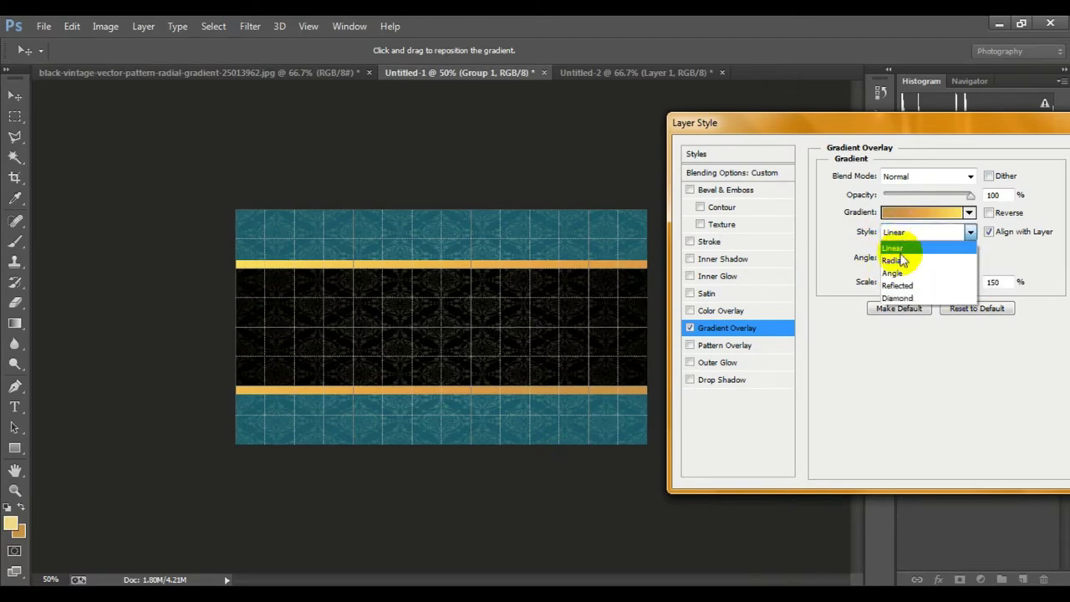
click(907, 253)
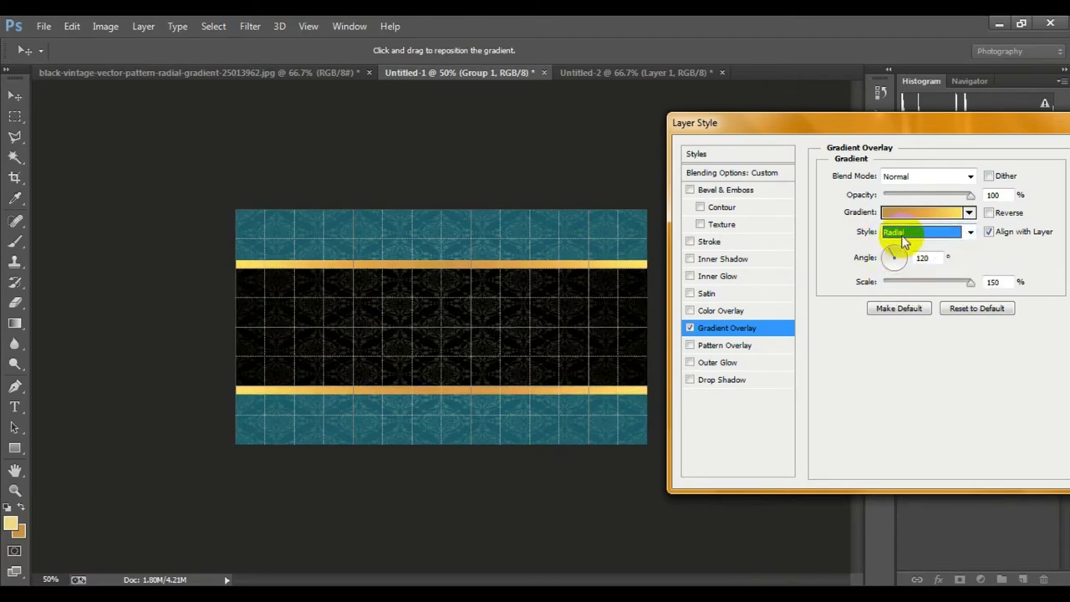
click(903, 239)
click(892, 261)
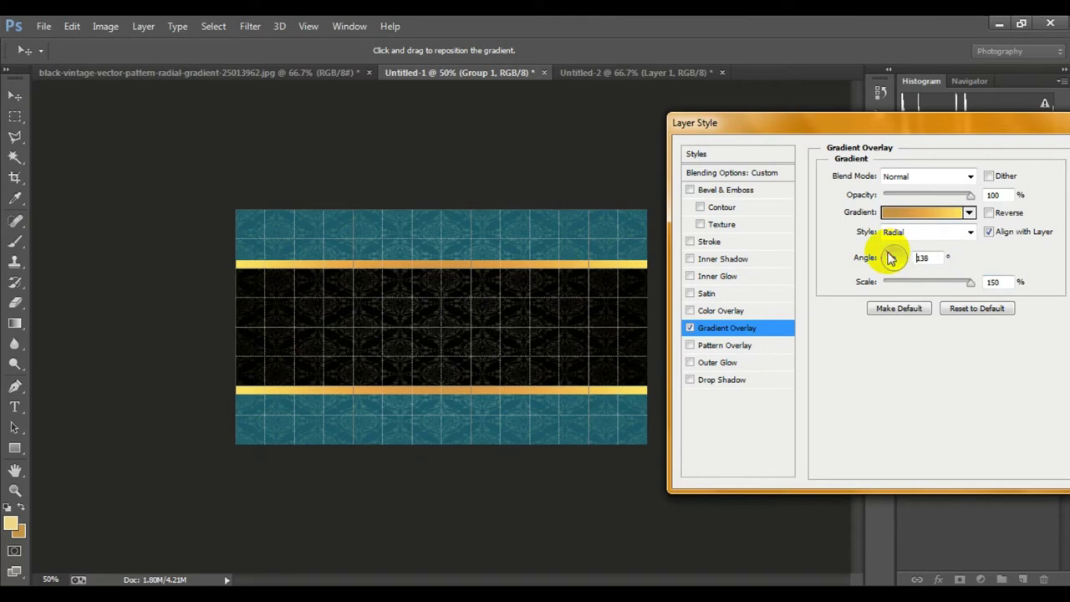
click(928, 194)
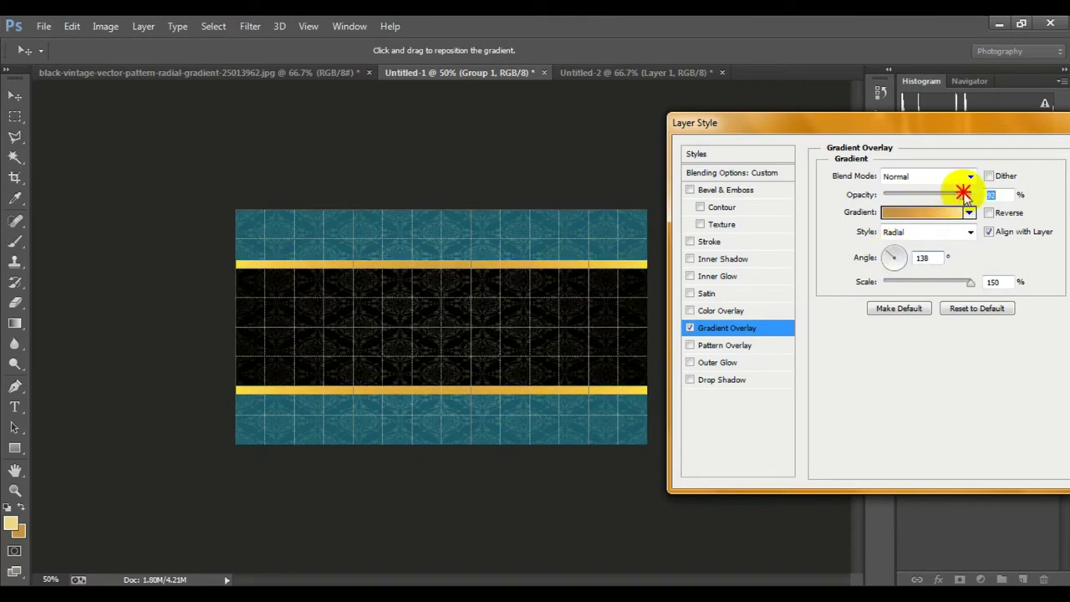
- Keep the gold gradient, set the scale to 120%, and apply the layer style
click(950, 215)
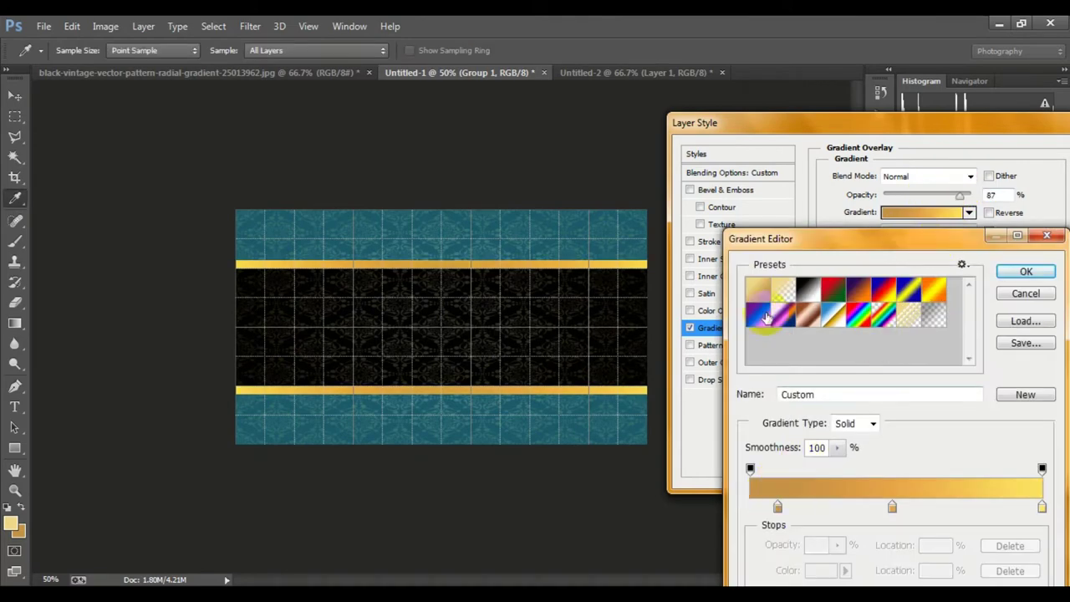
click(760, 286)
drag(836, 237, 702, 217)
click(873, 251)
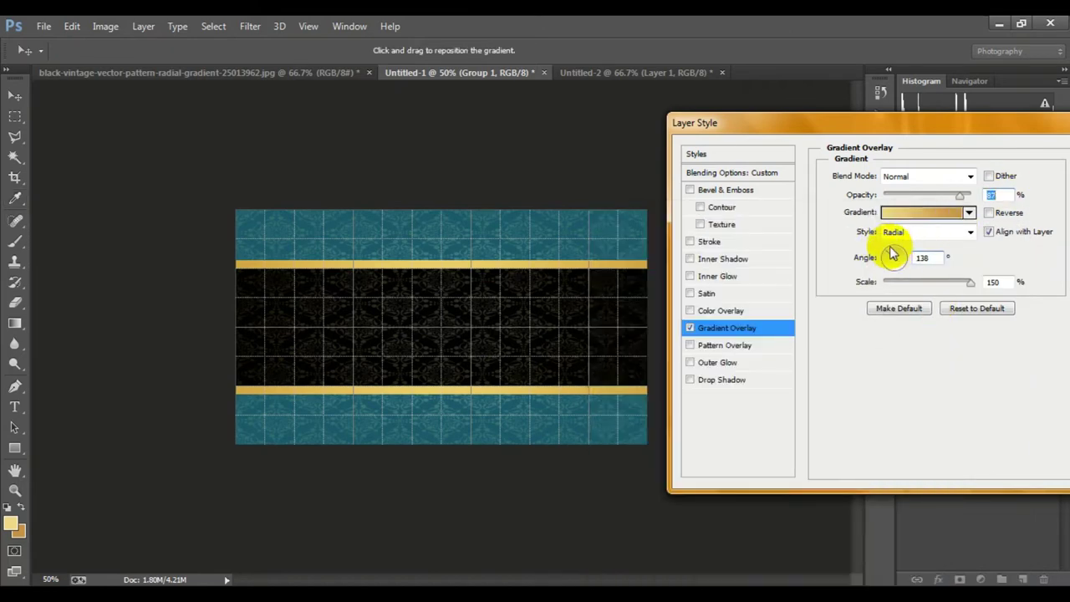
click(943, 282)
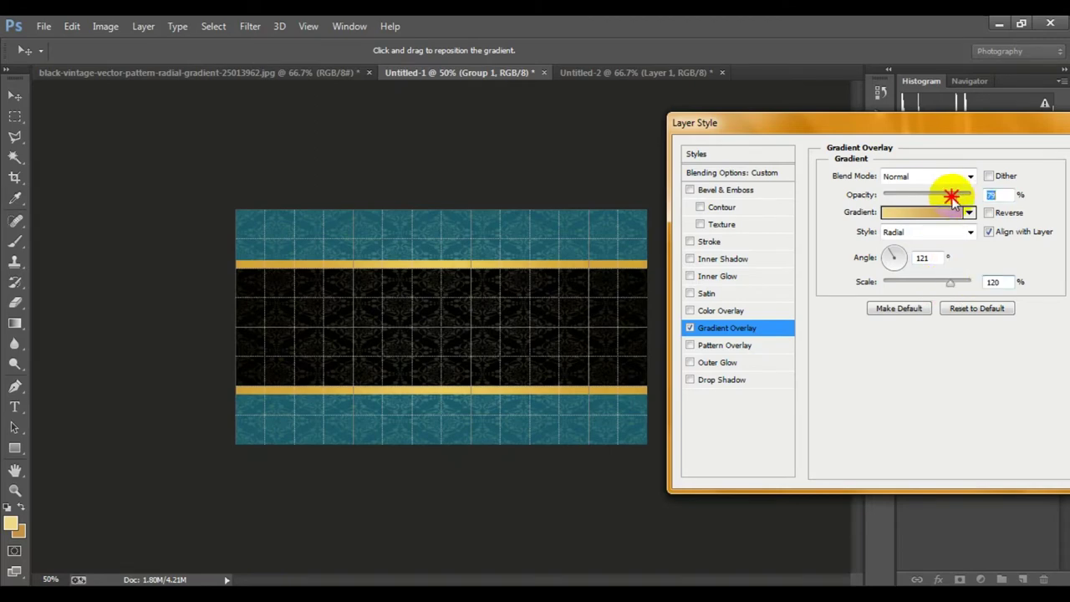
drag(877, 123, 835, 116)
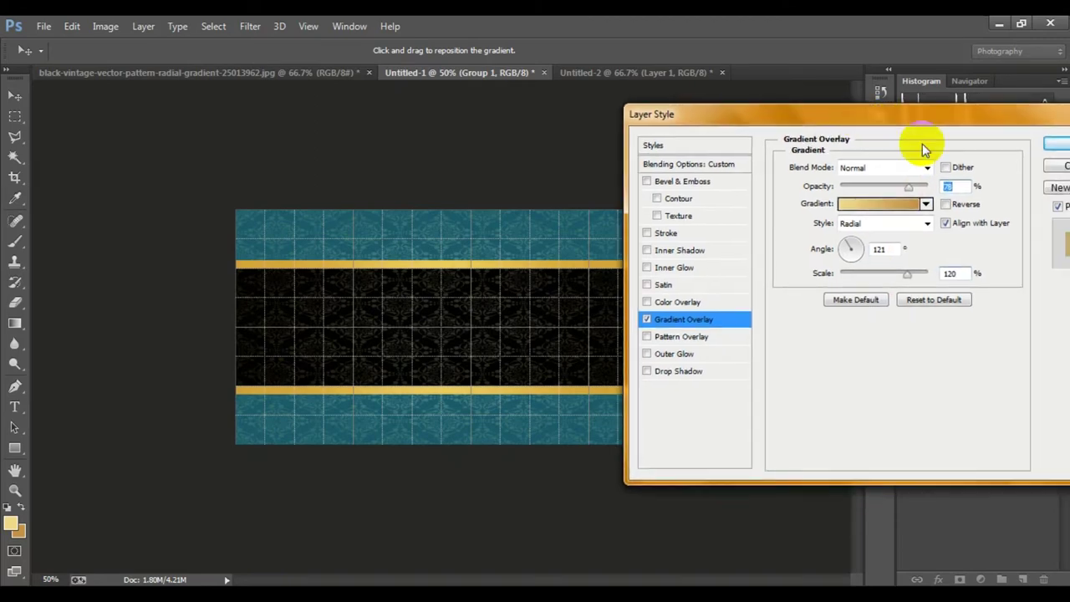
click(1053, 153)
key(p)
key(ctrl+plus)
- Rasterize Rectangle 1 for the Camera Raw Filter and lower its Blacks
key(ctrl+minus)
key(ctrl+minus)
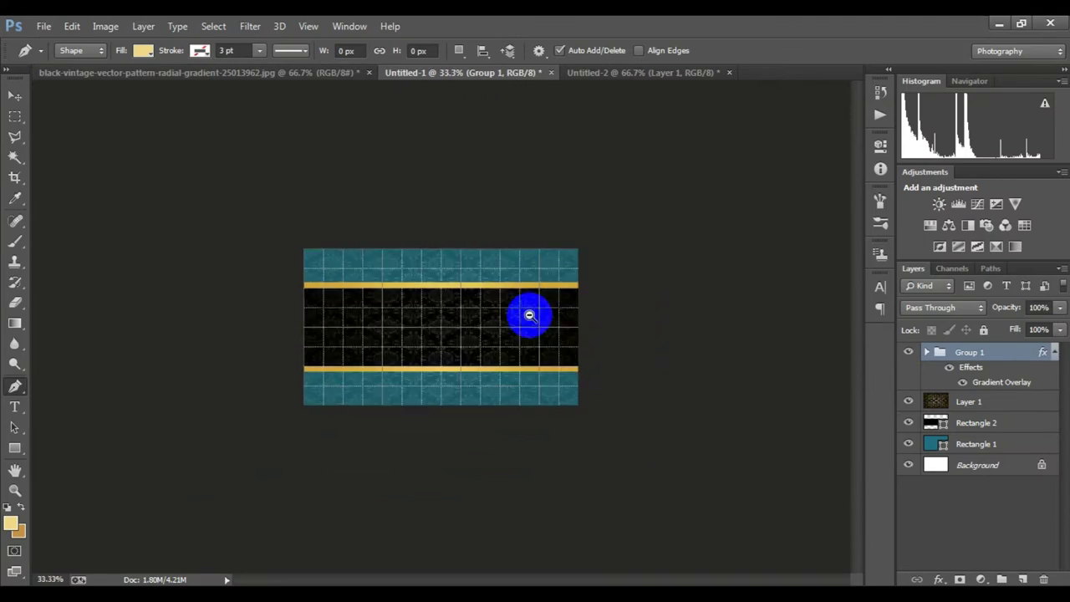
key(ctrl+plus)
key(ctrl+plus)
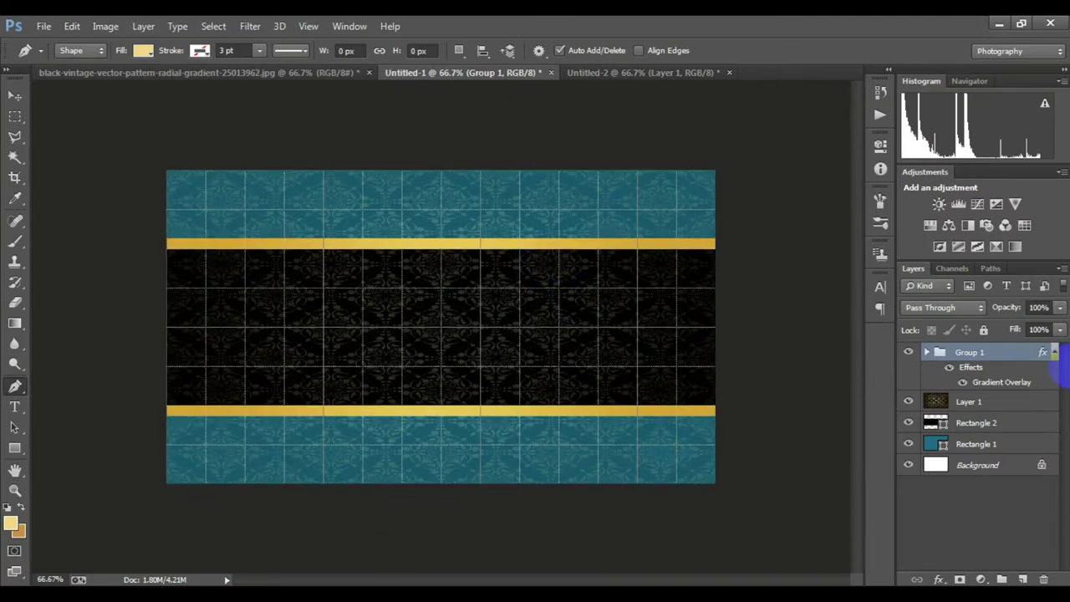
click(926, 352)
click(1054, 351)
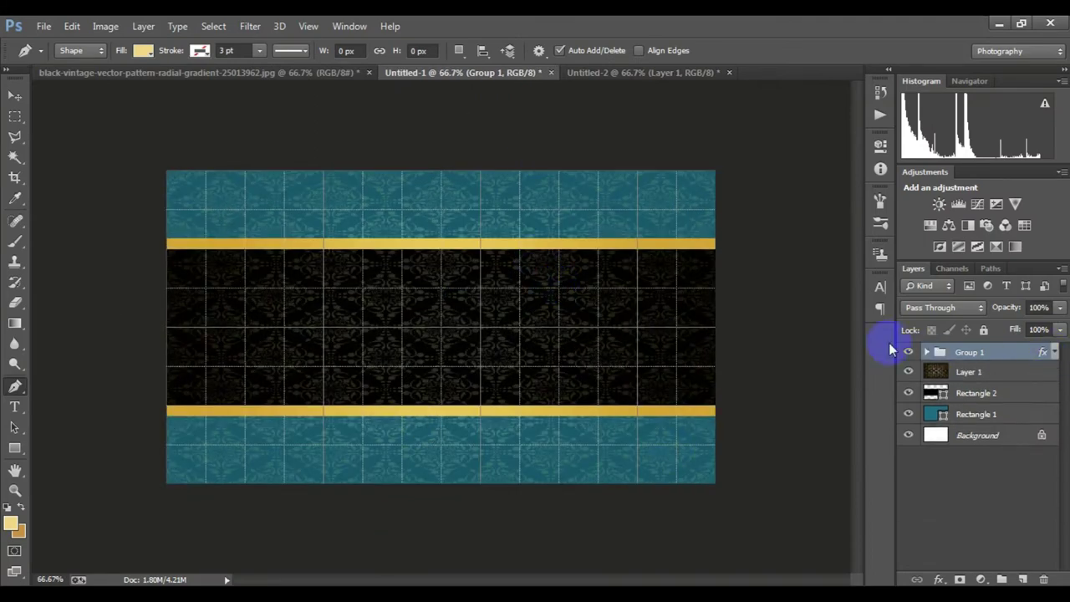
click(987, 442)
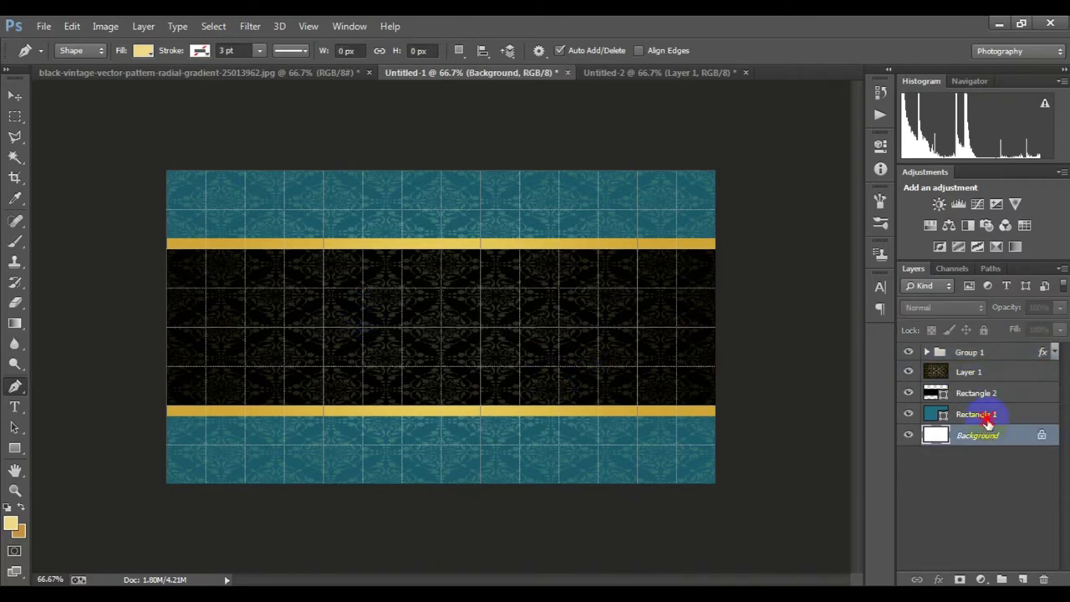
right_click(1012, 416)
key(Escape)
click(247, 30)
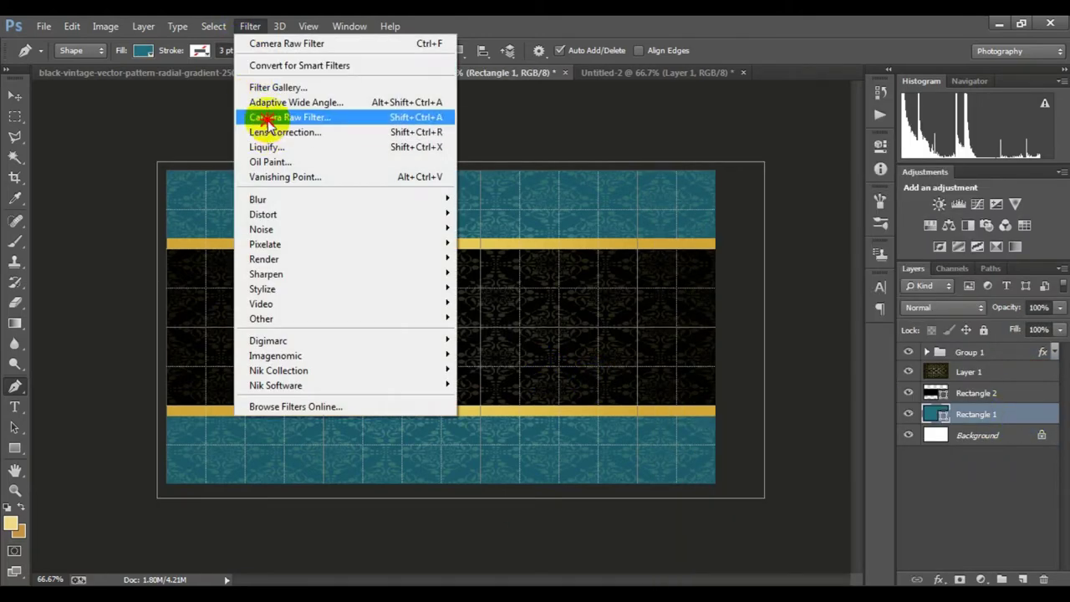
click(268, 120)
click(442, 232)
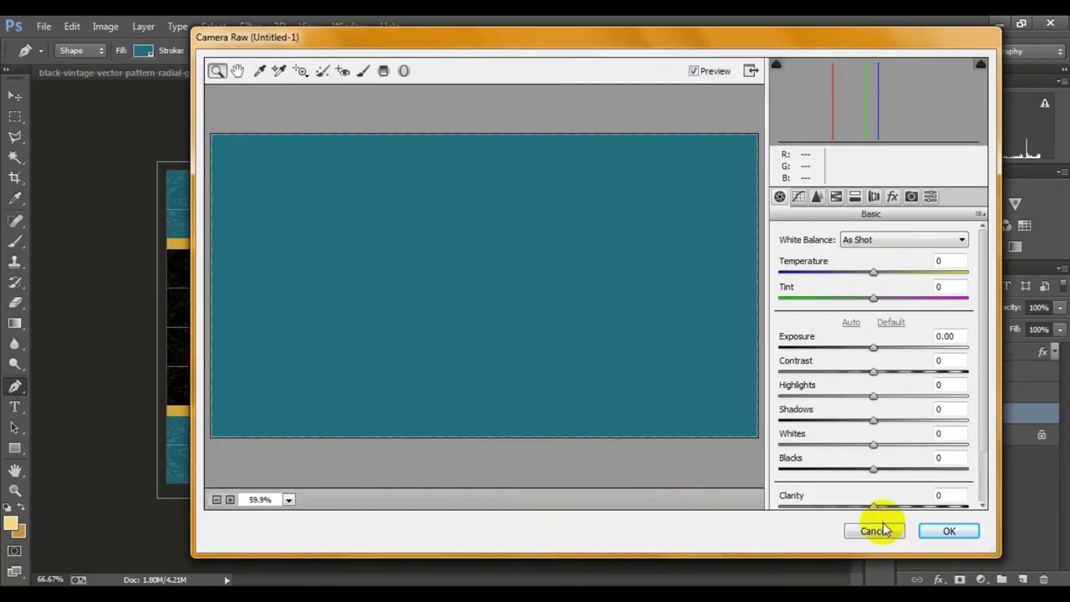
mouse_move(873, 468)
mouse_down()
mouse_move(828, 468)
mouse_move(934, 472)
mouse_up()
- Add a dark post-crop vignette to the teal rectangle and apply Camera Raw
scroll(869, 465, down, 2)
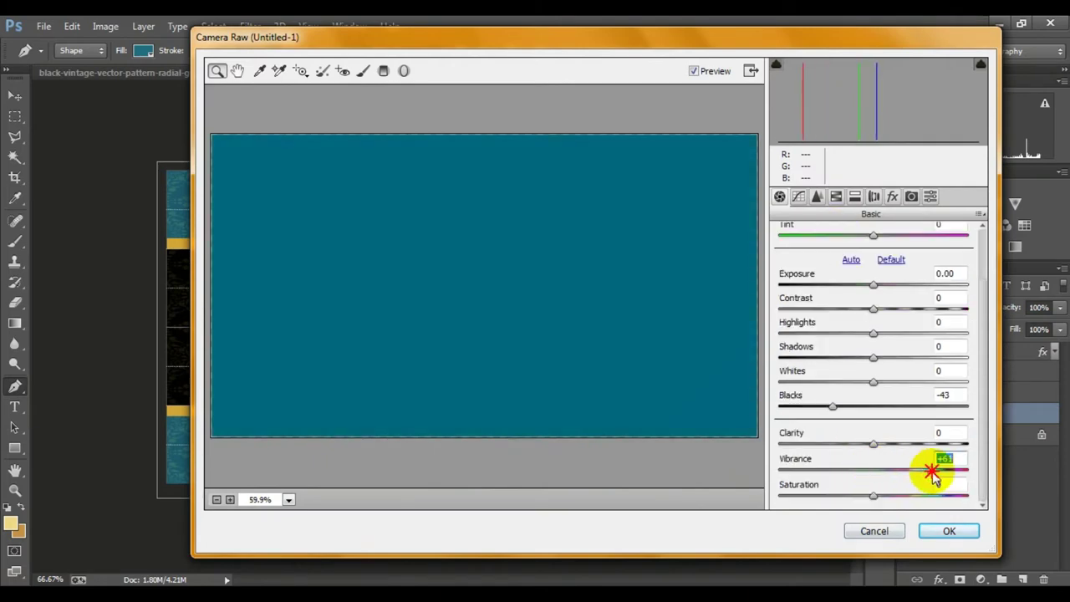
scroll(919, 418, up, 2)
click(892, 195)
drag(873, 399, 861, 398)
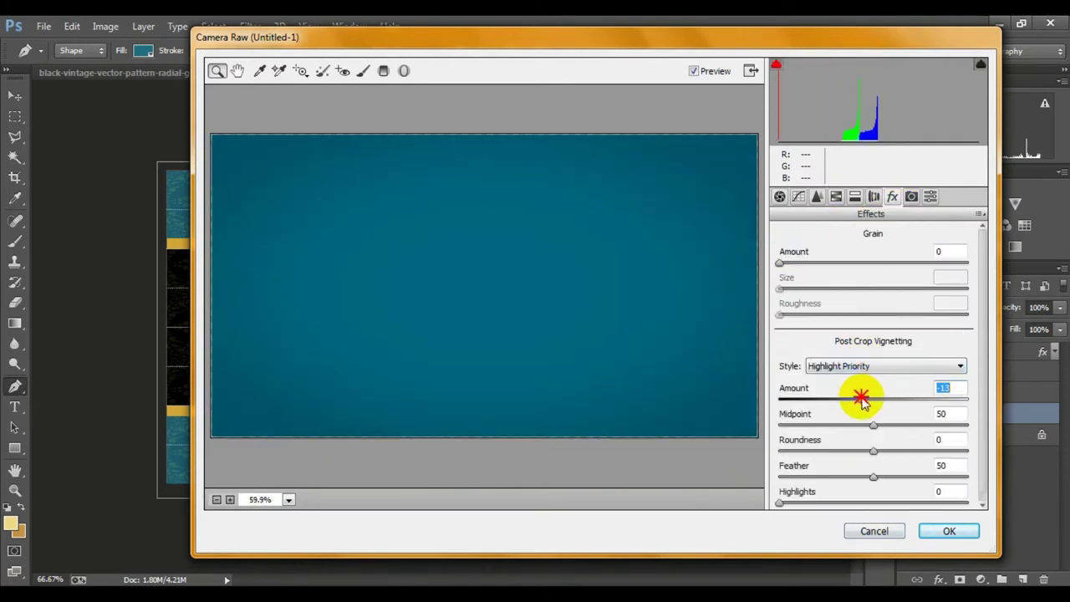
click(945, 532)
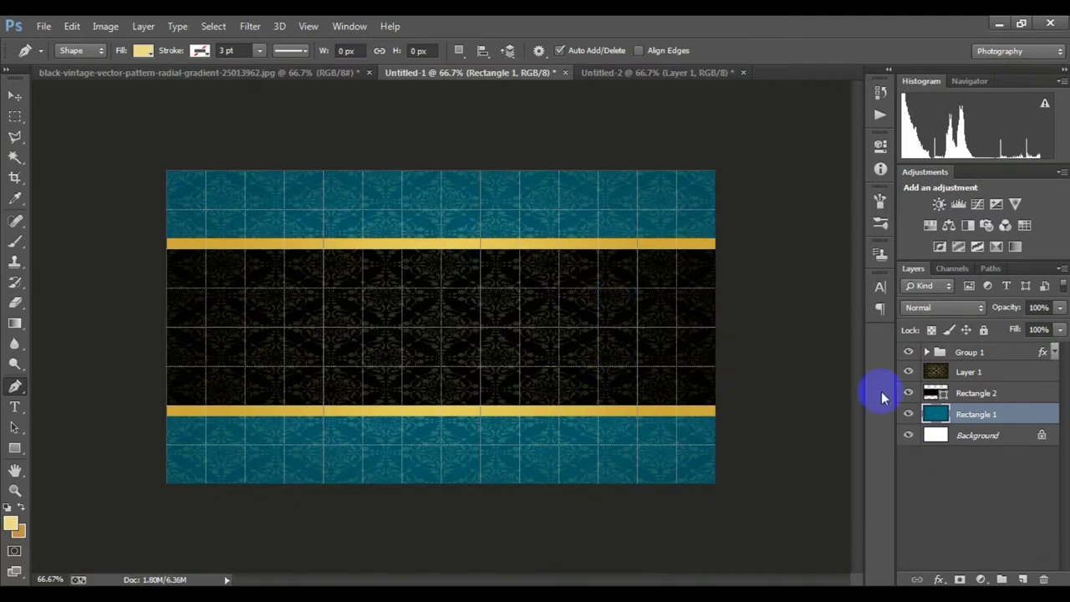
- Rerun Camera Raw on Rectangle 1 with a -18 post-crop vignette and higher feather
alt+click(500, 303)
alt+click(500, 304)
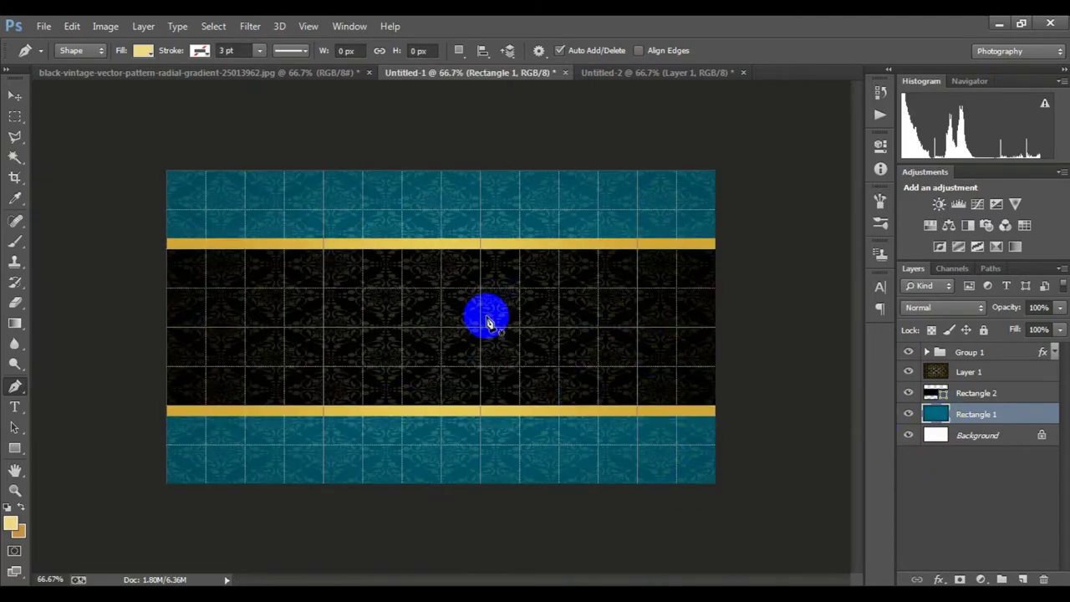
click(986, 371)
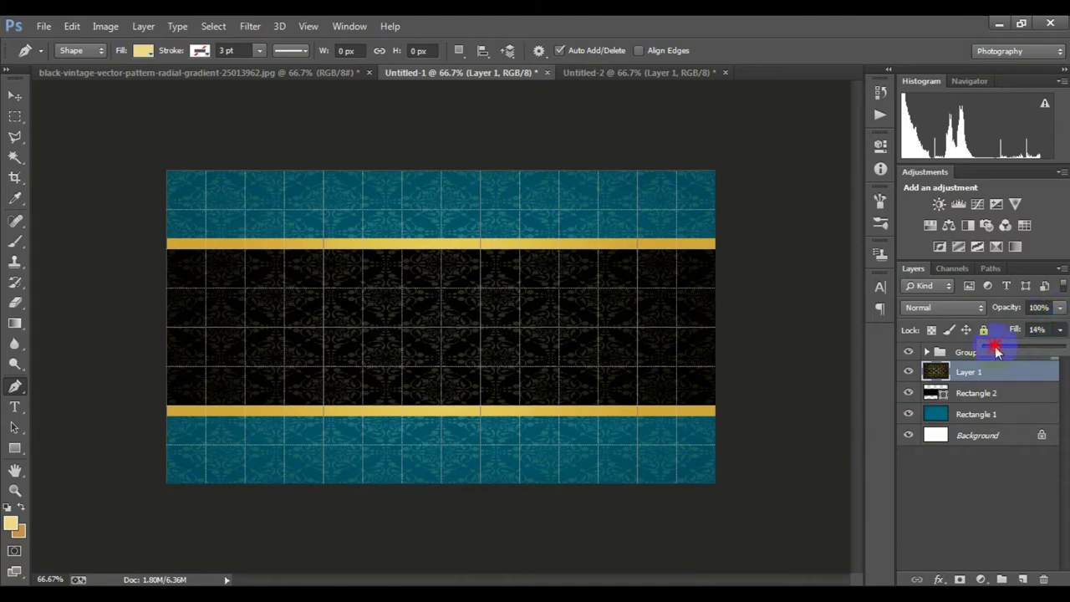
right_click(987, 418)
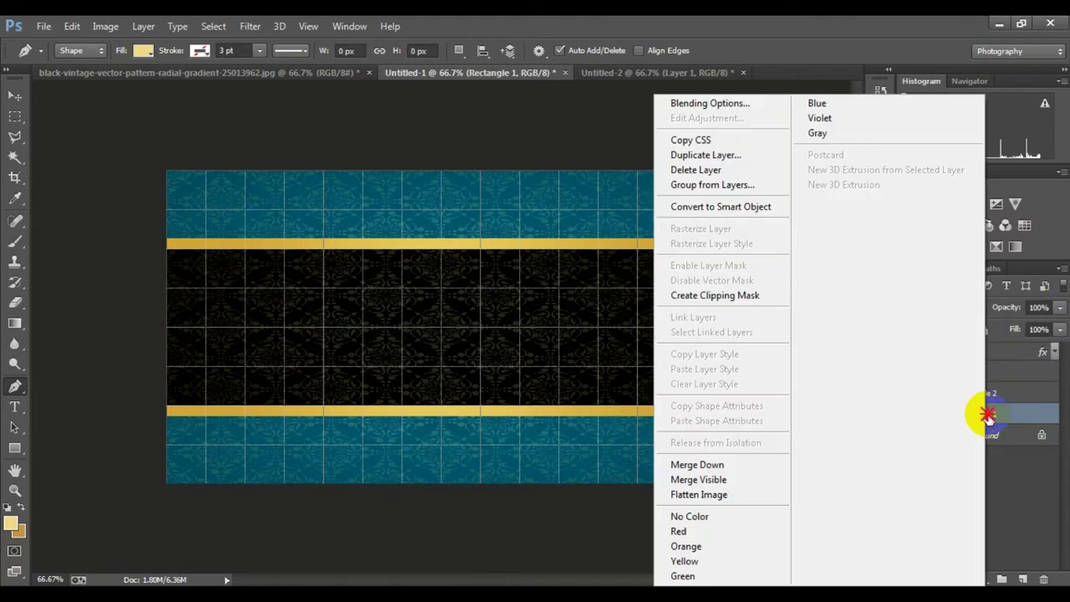
click(251, 26)
click(621, 305)
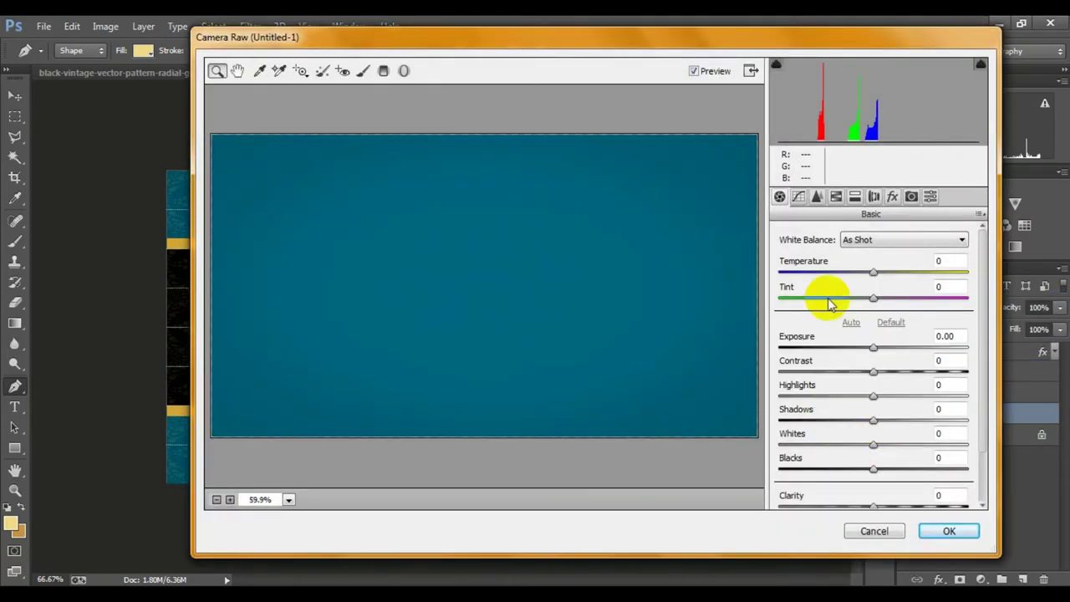
click(892, 196)
drag(873, 399, 857, 399)
drag(873, 476, 908, 476)
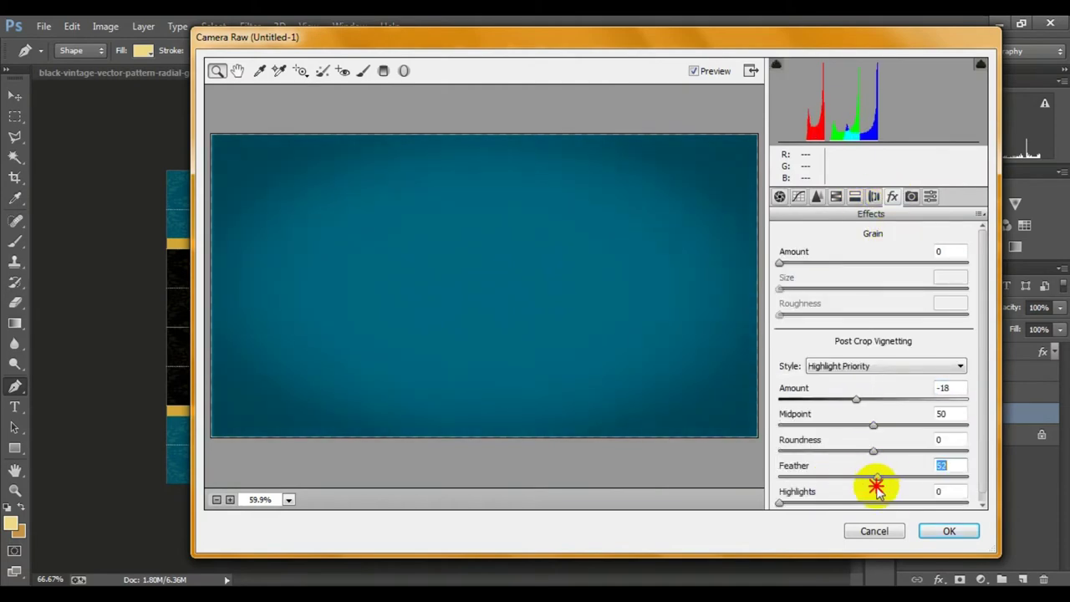
- Apply the -18 vignette and add a new empty layer for the ornament
click(857, 399)
click(949, 531)
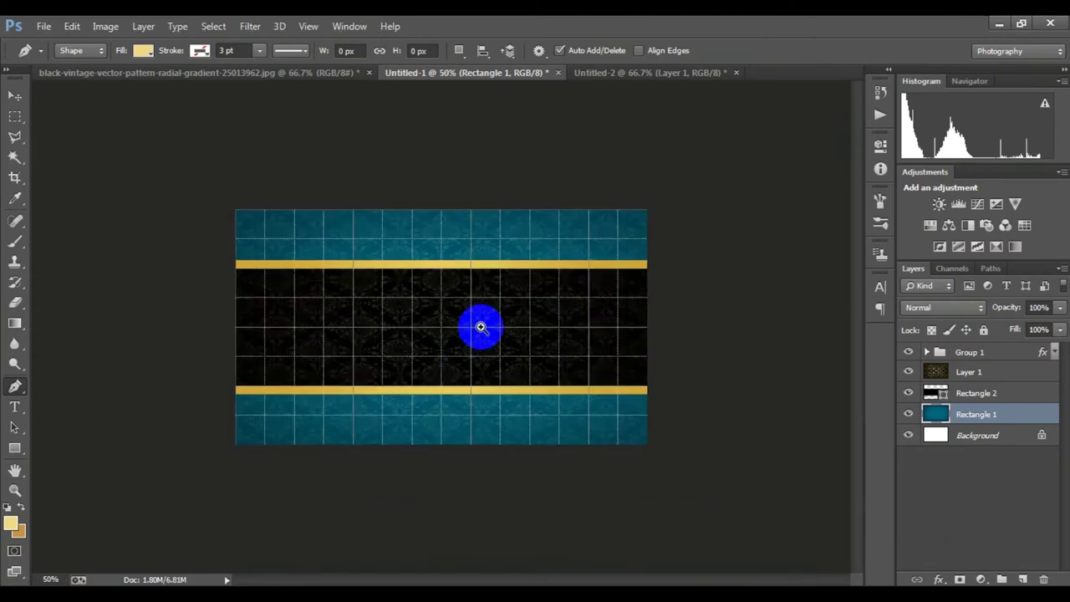
click(994, 352)
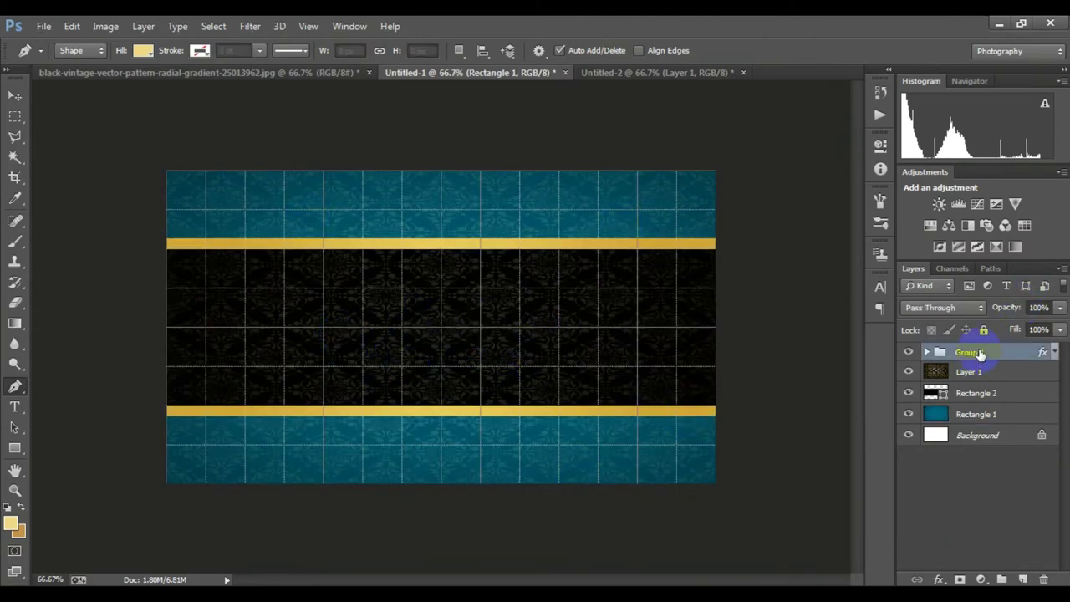
click(15, 241)
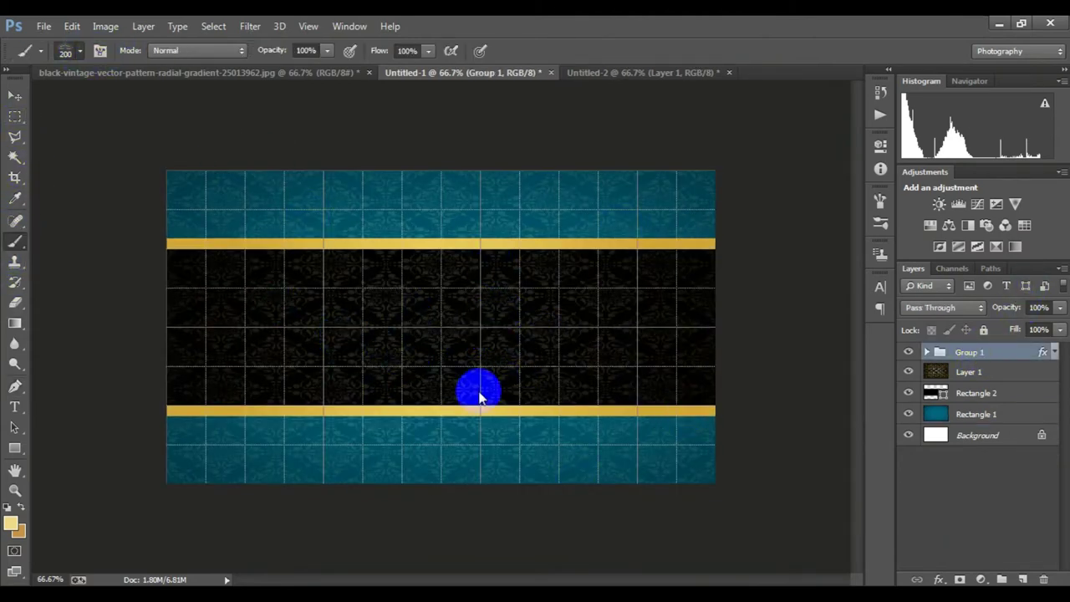
right_click(552, 343)
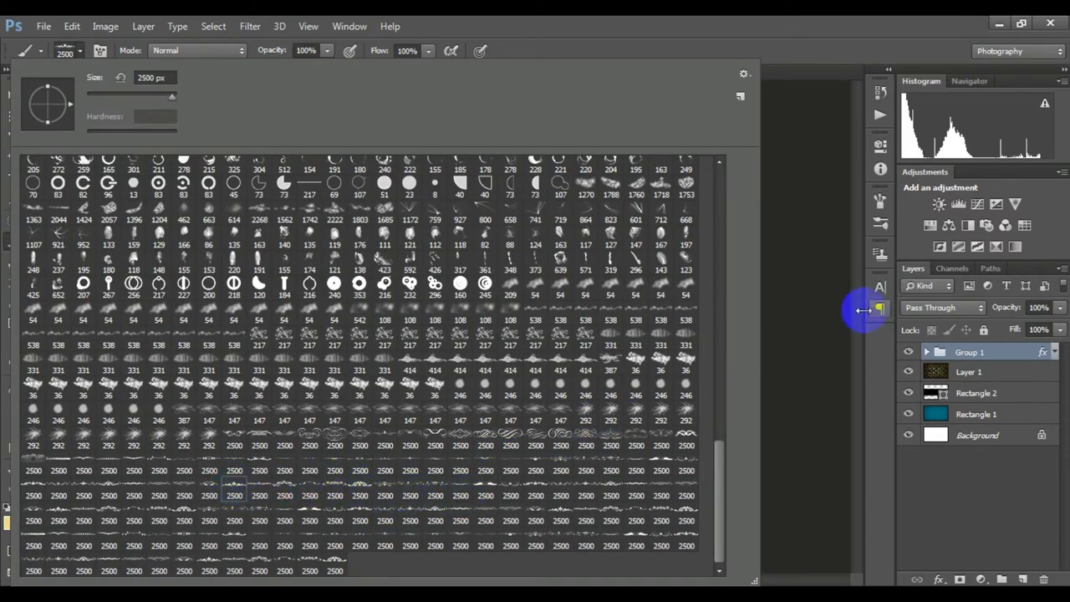
click(1023, 578)
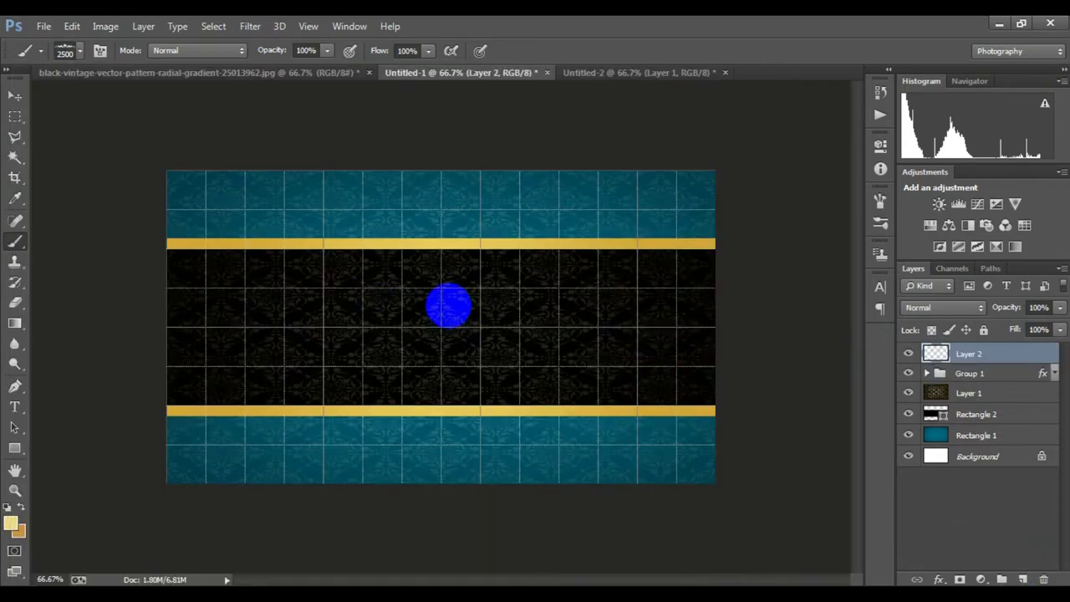
- Sample the gold colour and stamp a 600 px ornament brush at the card centre
key(bracketleft)
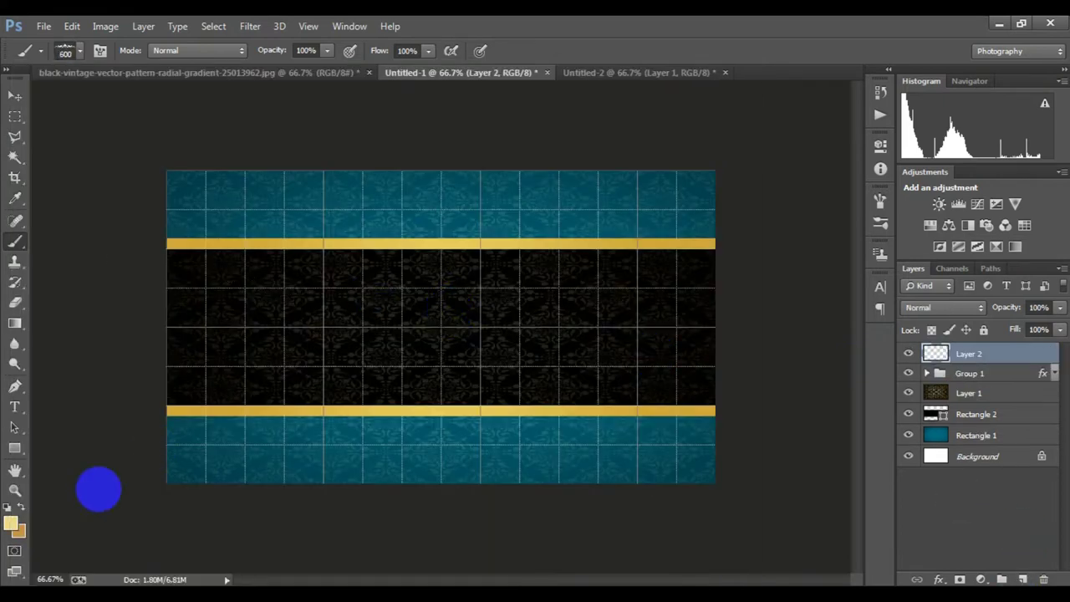
click(15, 200)
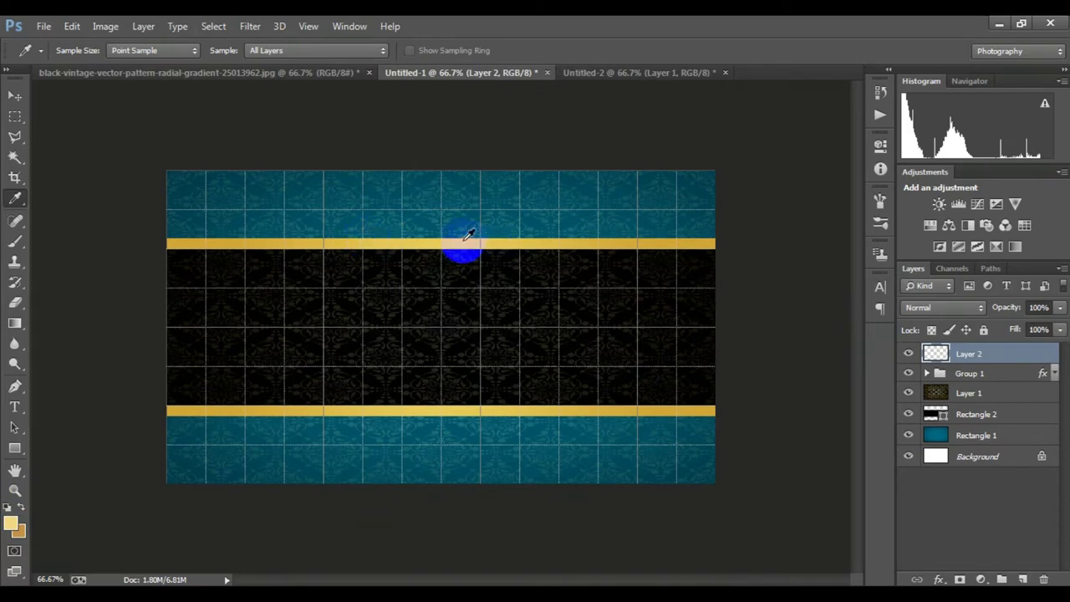
click(17, 242)
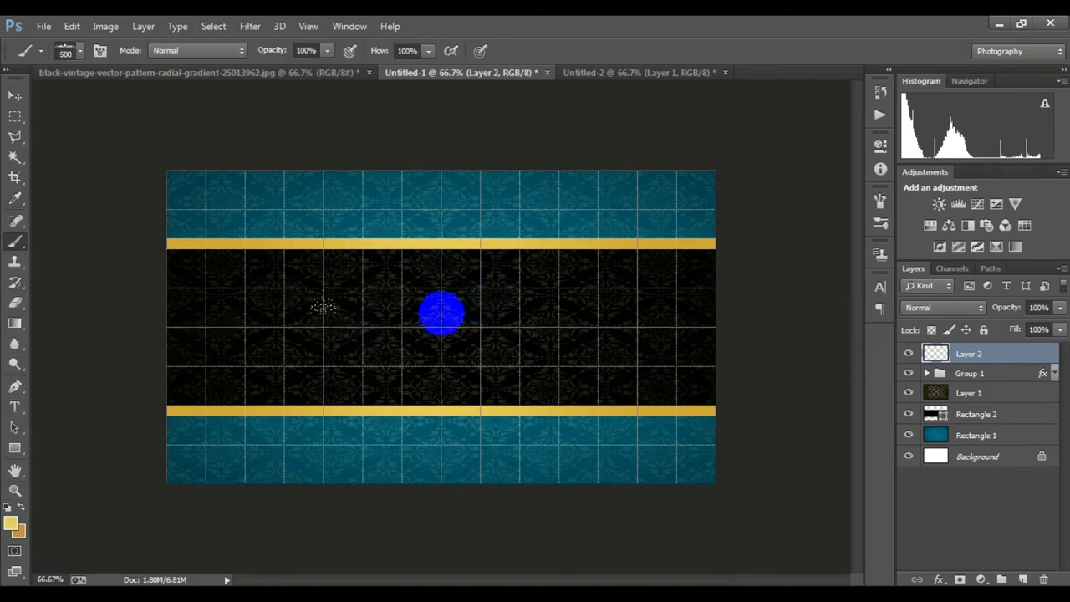
click(441, 303)
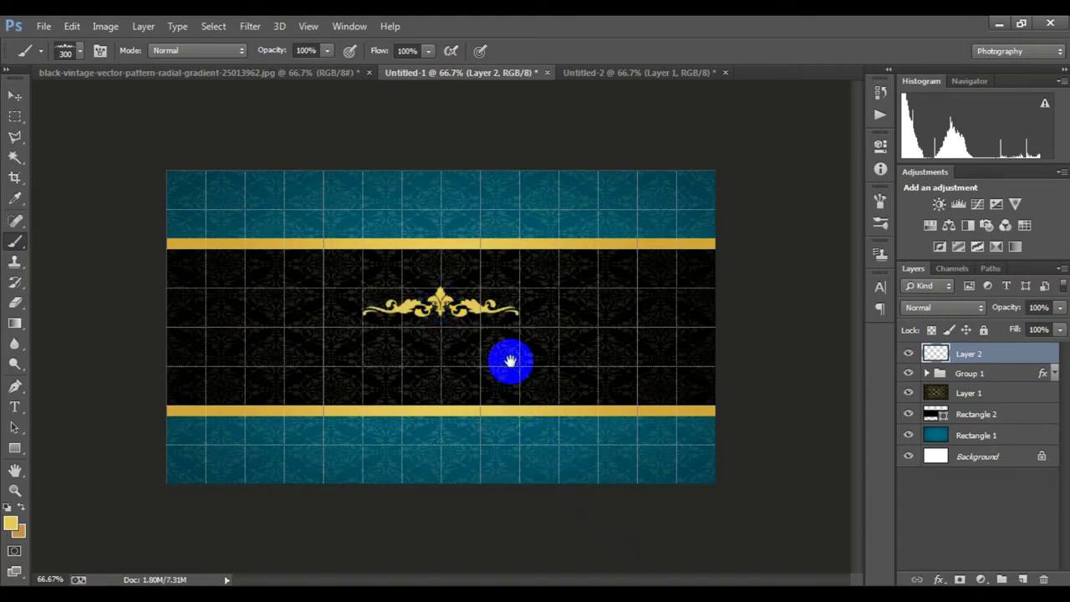
key(ctrl+minus)
key(ctrl+minus)
key(ctrl+plus)
key(ctrl+plus)
key(ctrl+plus)
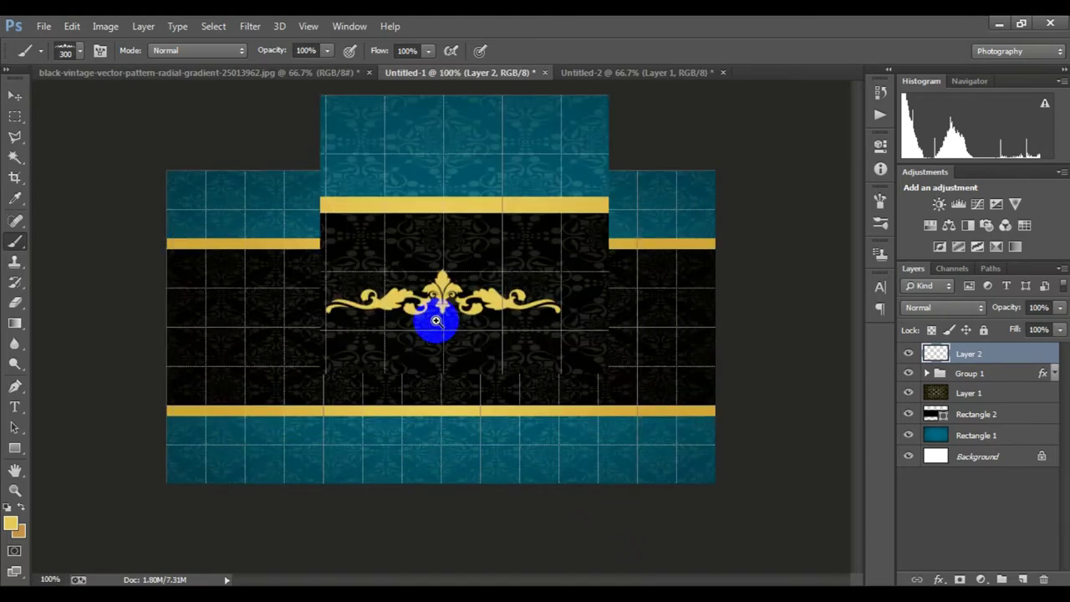
key(ctrl+plus)
- Type the title 'LUXURY DESIGN' below the ornament and commit it
scroll(451, 335, down, 2)
click(15, 407)
scroll(401, 444, down, 2)
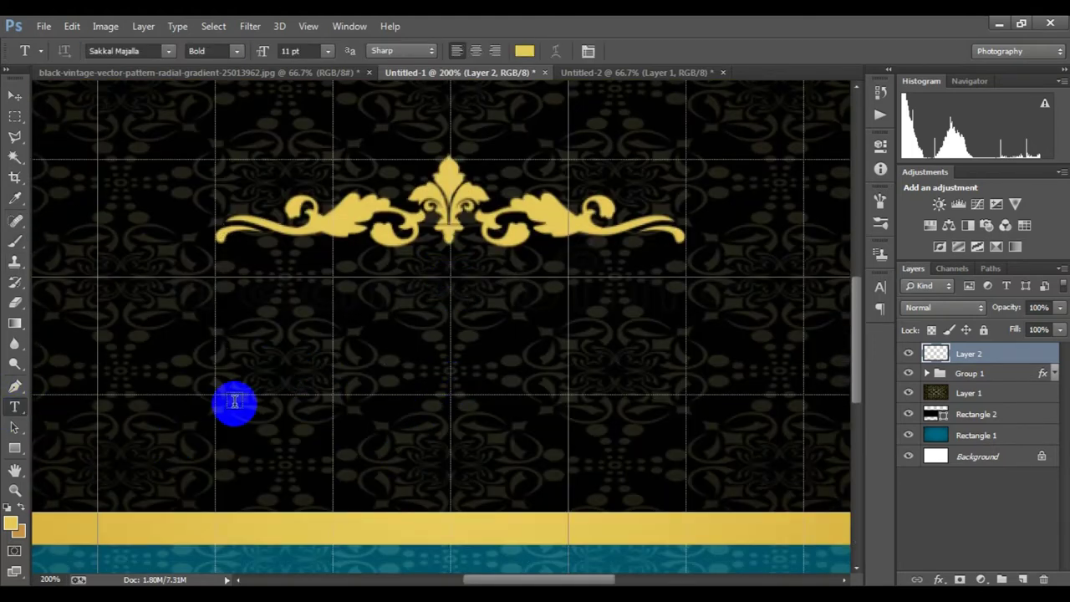
click(220, 405)
text(LUXURY DESIG)
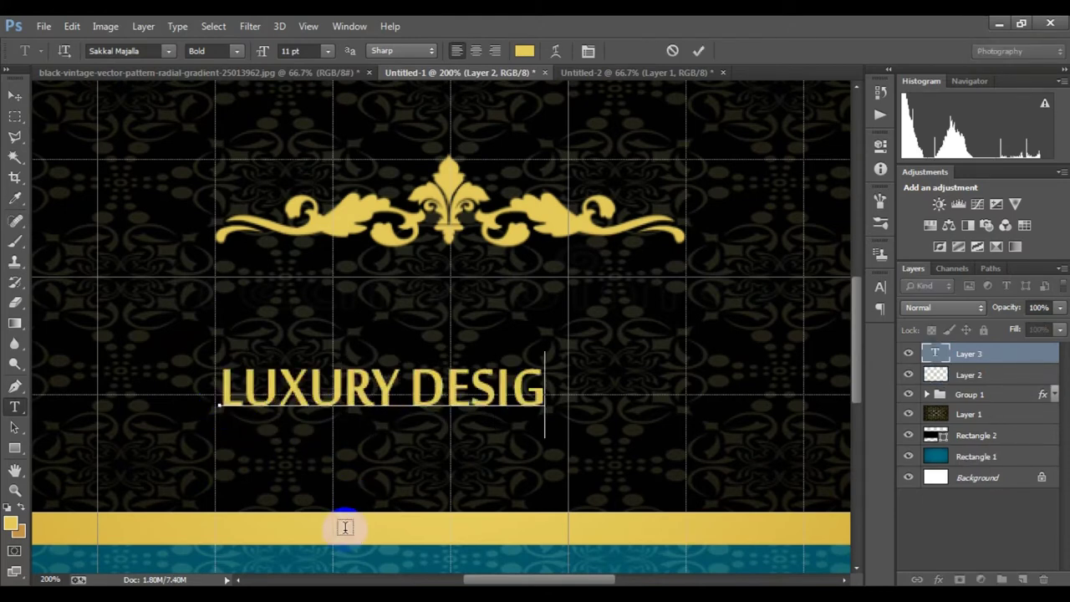
text(N)
click(698, 50)
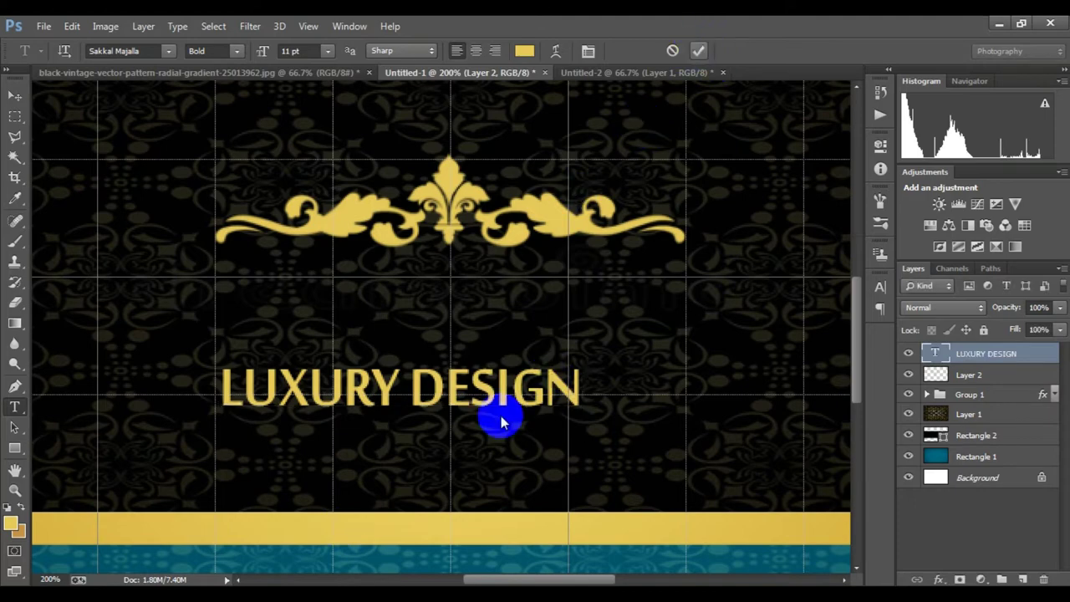
- Scale the title to about 131% and position it beneath the flourish
key(ctrl+t)
drag(530, 387, 552, 317)
mouse_move(615, 363)
mouse_down()
mouse_move(710, 411)
mouse_move(687, 404)
mouse_move(660, 327)
mouse_move(691, 375)
mouse_move(690, 366)
mouse_up()
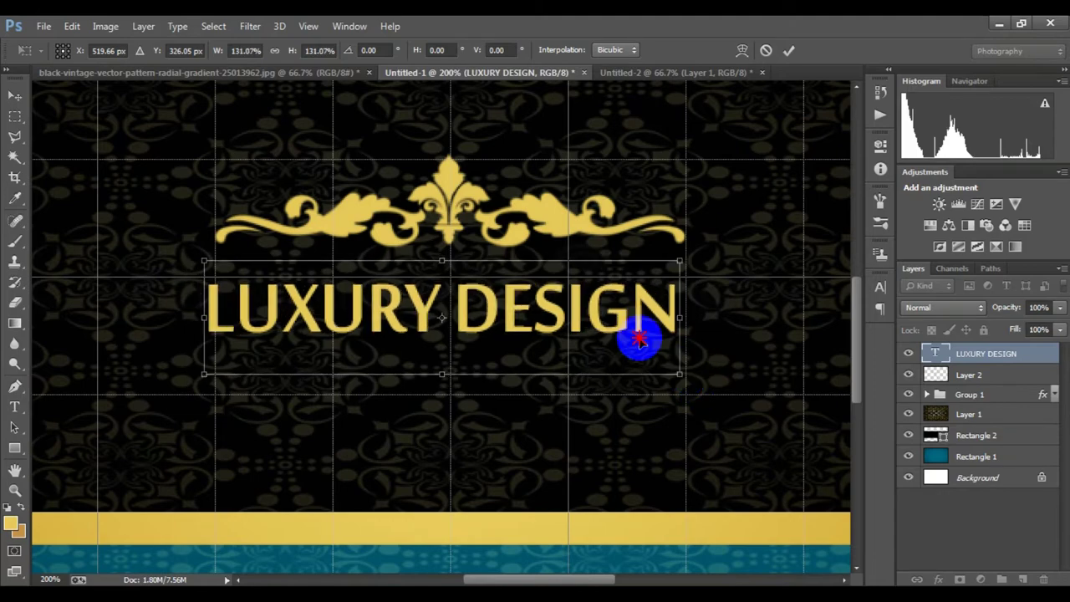
drag(635, 337, 648, 339)
click(785, 46)
scroll(573, 313, down, 1)
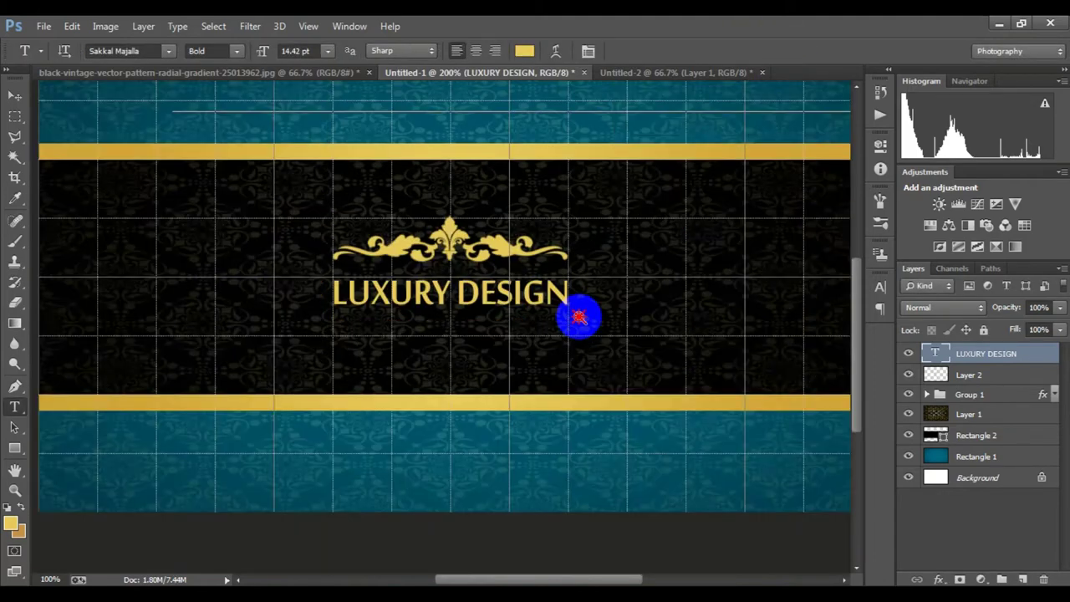
scroll(573, 318, down, 2)
scroll(475, 332, down, 1)
scroll(473, 326, up, 1)
scroll(606, 362, up, 1)
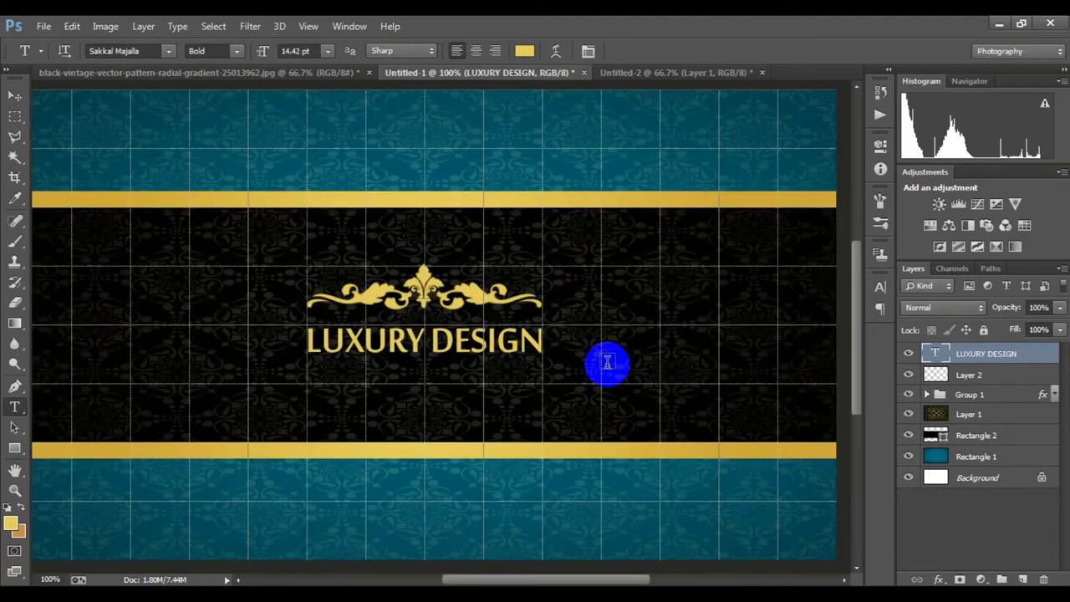
scroll(528, 386, down, 1)
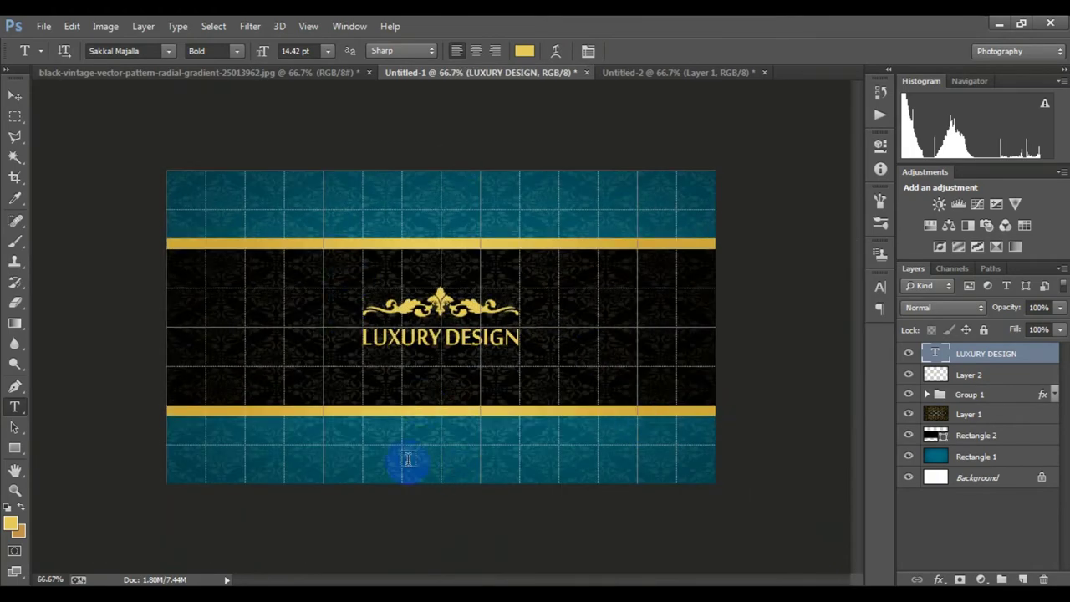
- In Untitled-2, show the grid and draw a rectangle over the card's right half
key(ctrl+Tab)
click(308, 26)
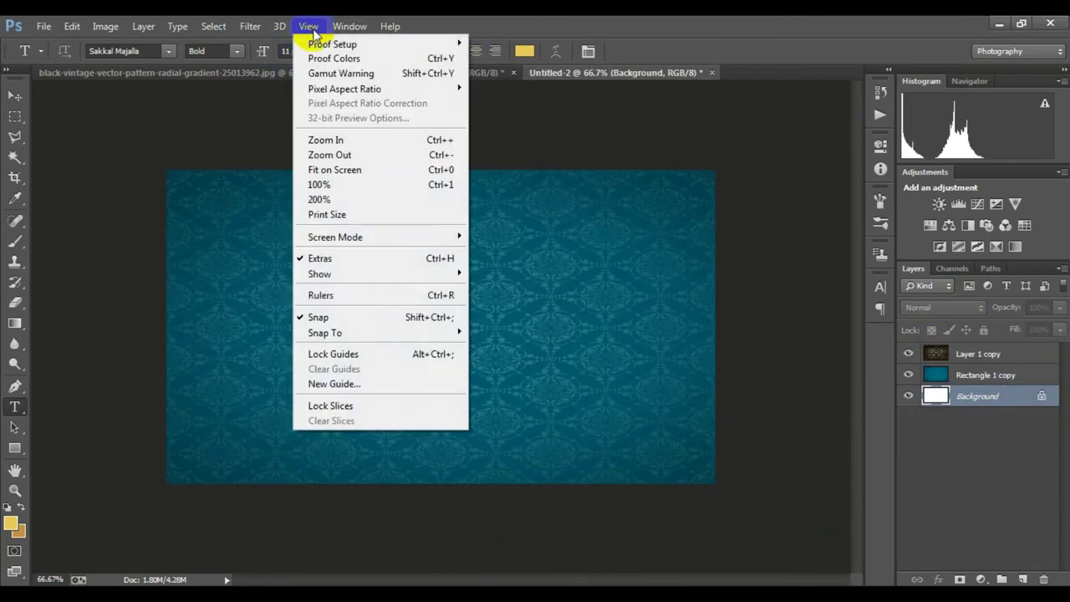
click(514, 311)
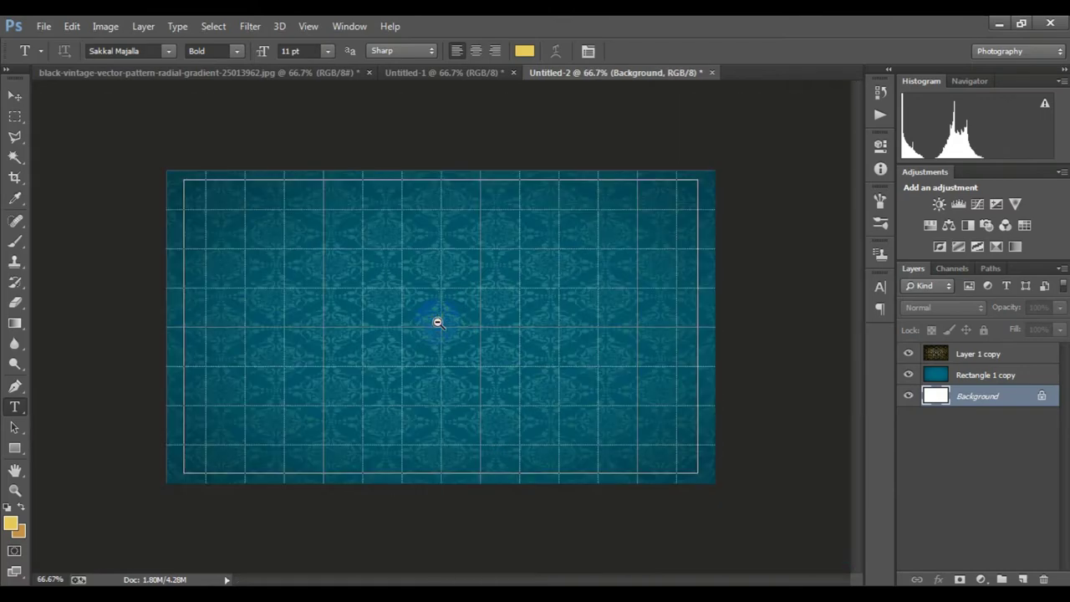
click(14, 448)
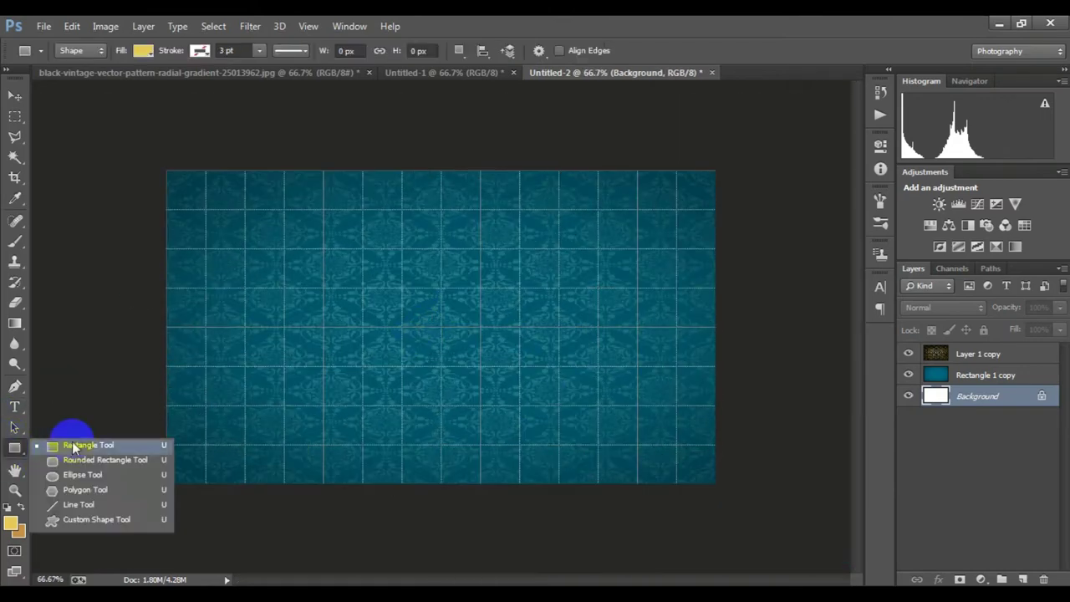
click(75, 444)
drag(441, 164, 731, 502)
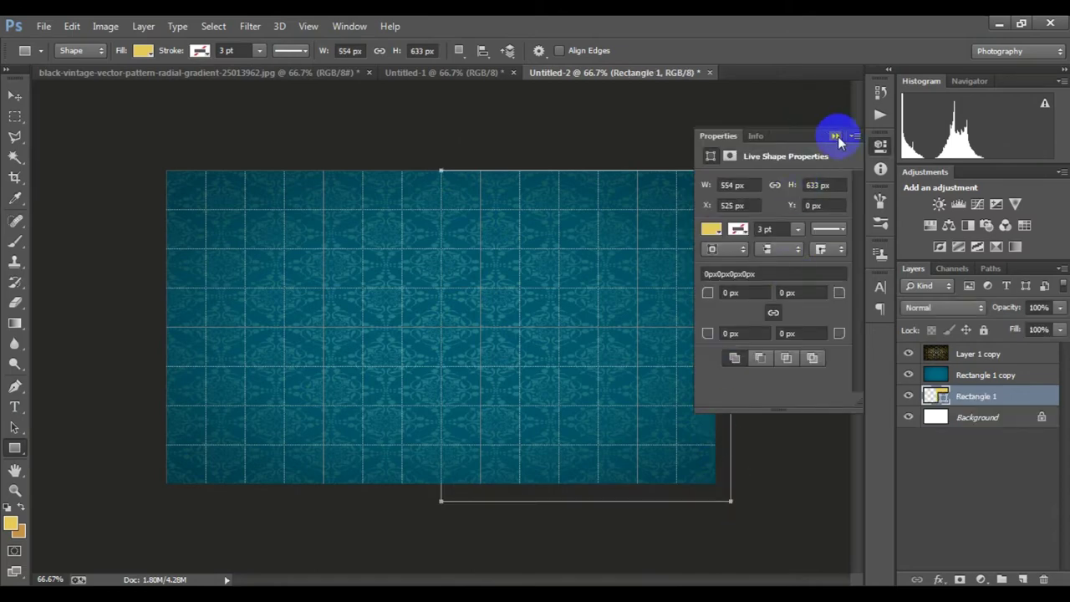
- Move the rectangle layer above the teal layer and fill it black
click(836, 135)
drag(975, 399, 974, 375)
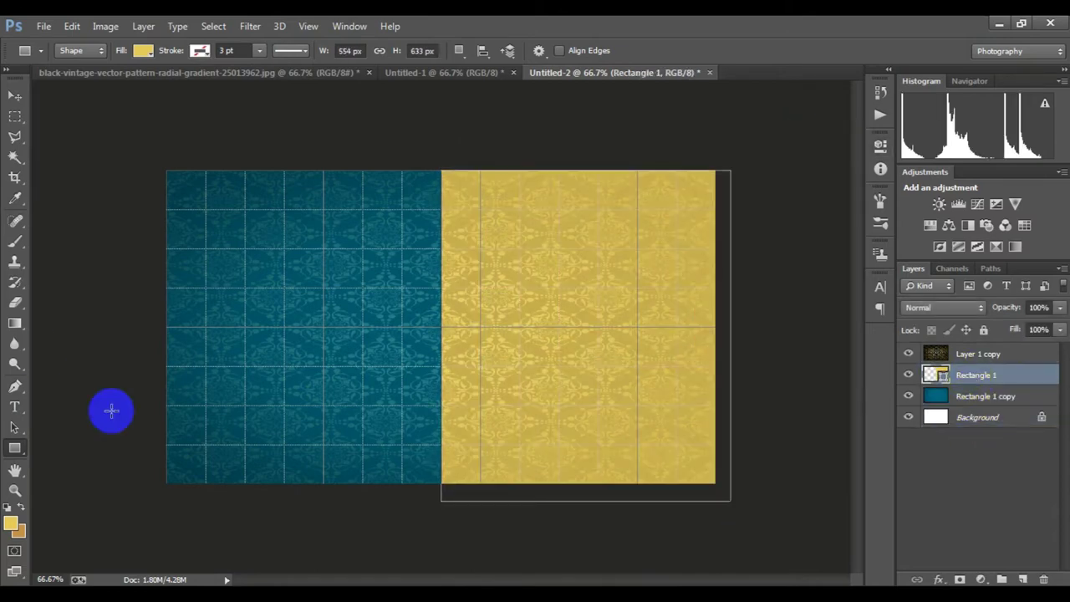
click(143, 51)
click(104, 126)
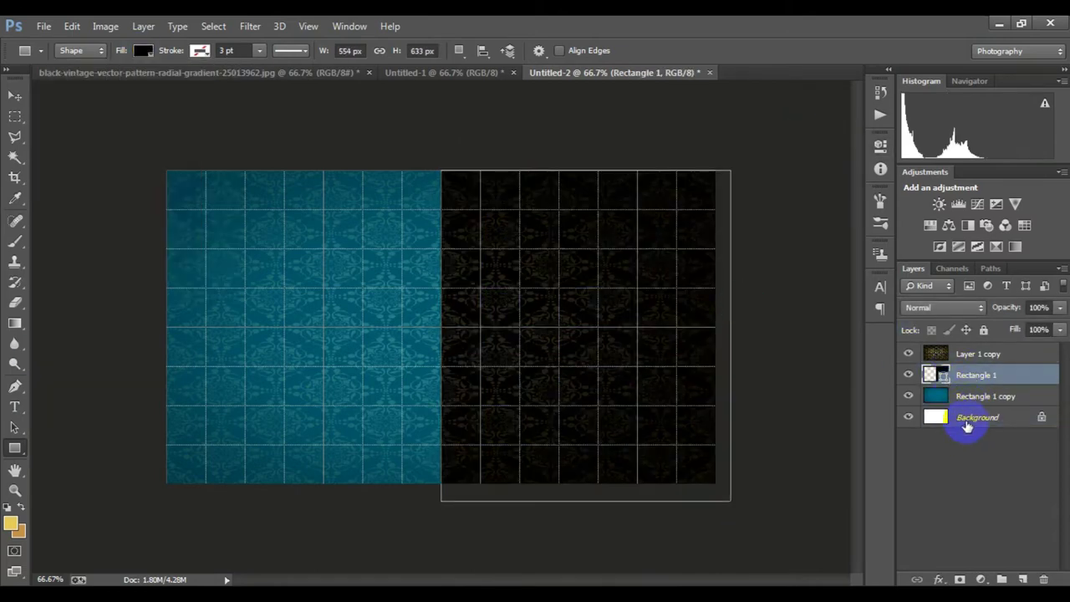
click(969, 418)
ctrl+click(531, 276)
ctrl+alt+click(526, 275)
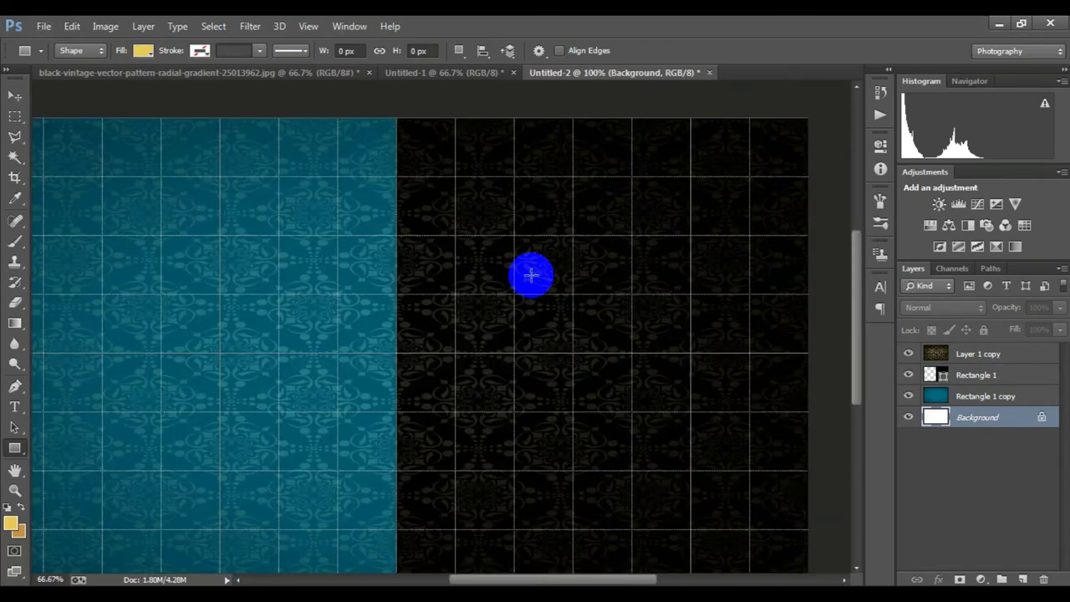
ctrl+alt+click(530, 275)
click(978, 418)
- Copy the gold bar group from the front card into Untitled-2 and move it to the top
key(ctrl+shift+Tab)
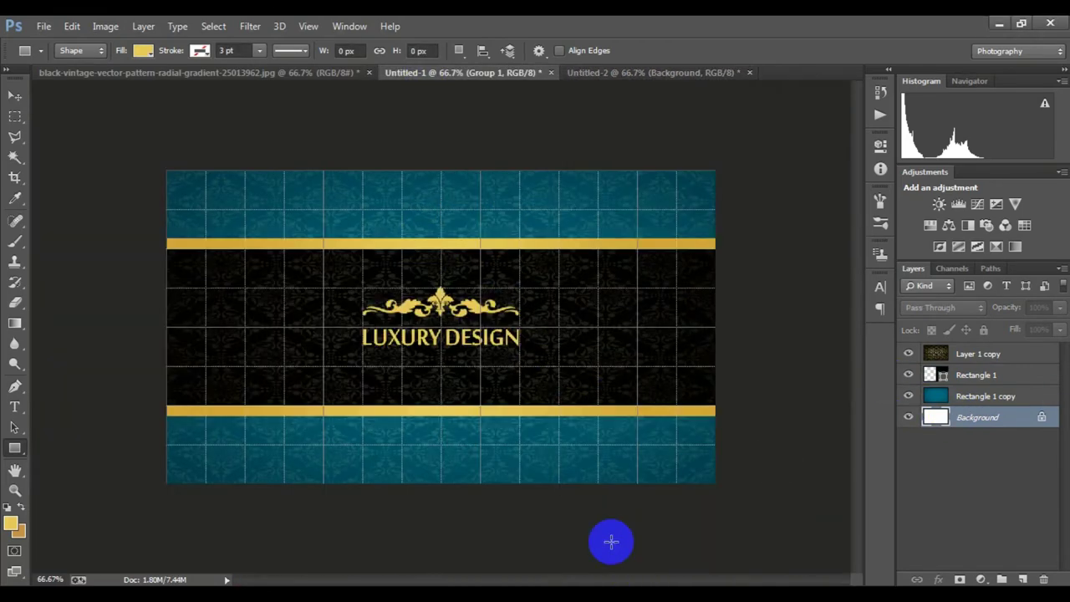
click(25, 97)
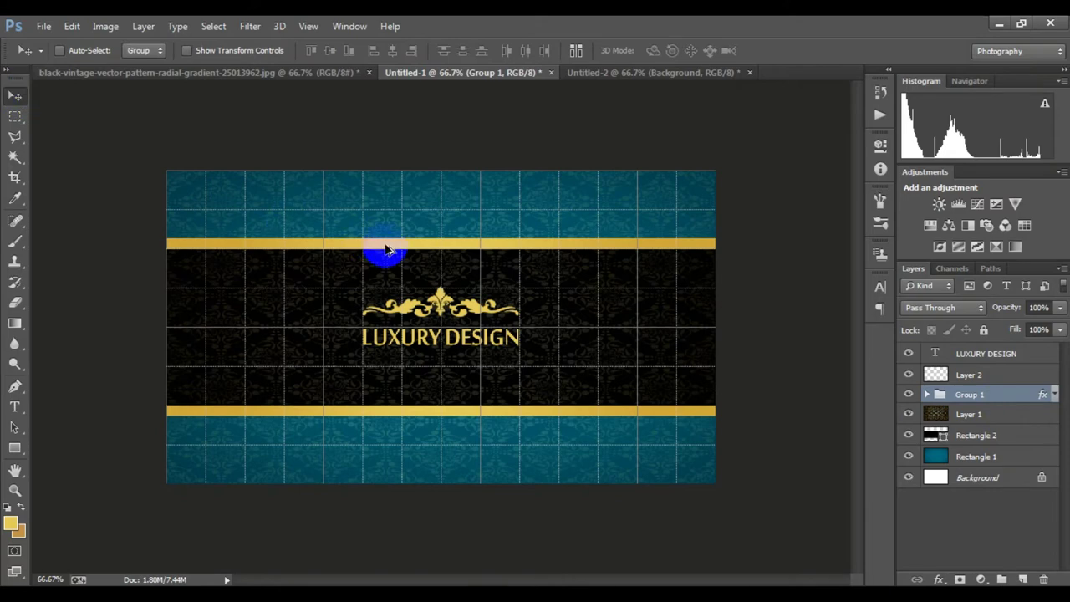
mouse_move(387, 250)
mouse_down()
mouse_move(606, 72)
mouse_move(454, 353)
mouse_move(591, 357)
mouse_up()
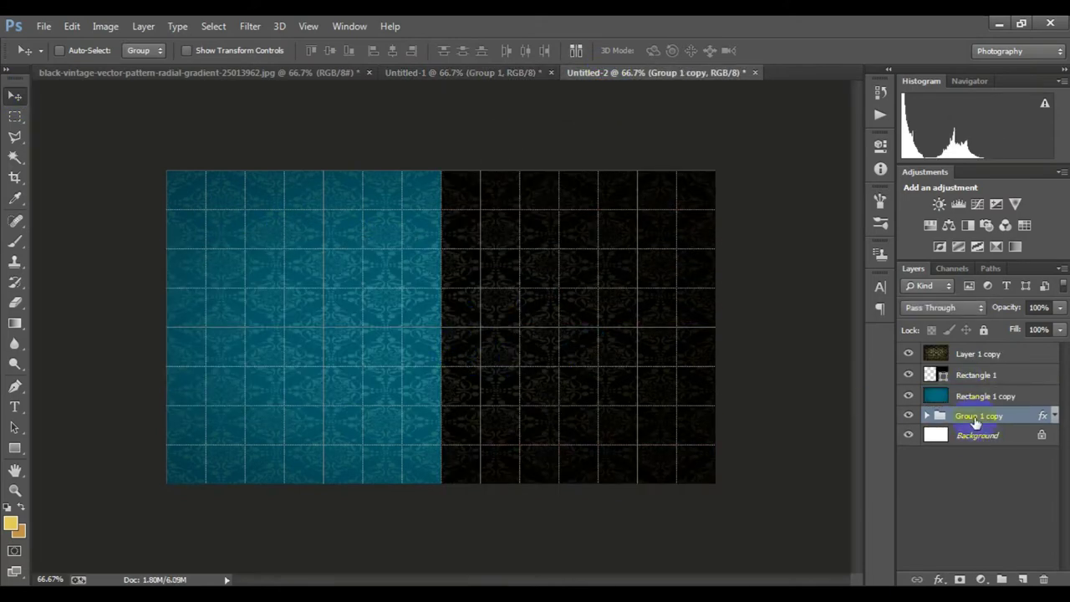
drag(974, 424, 979, 346)
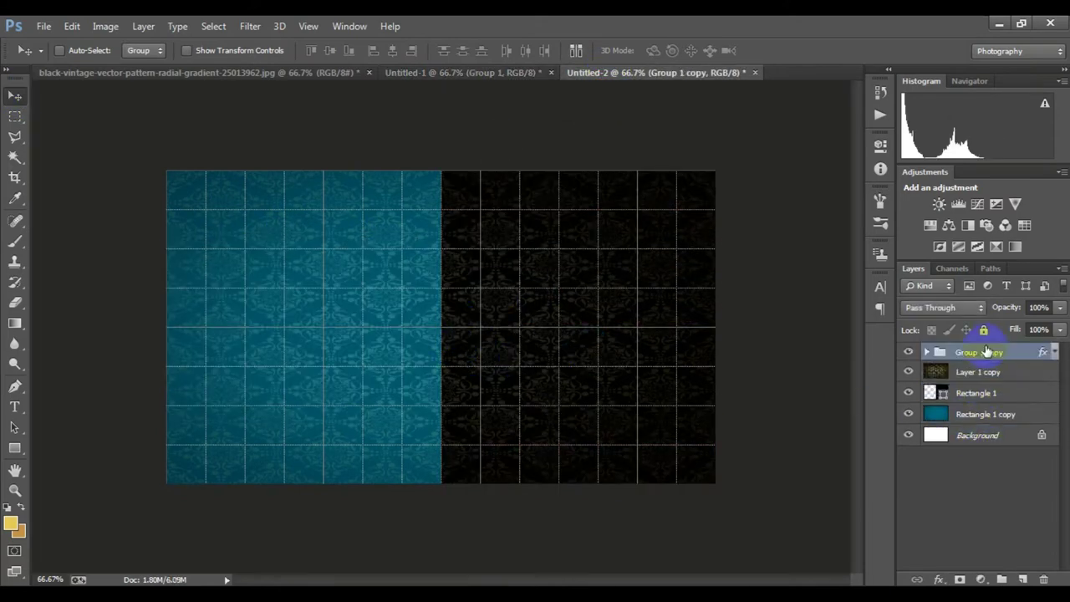
click(927, 353)
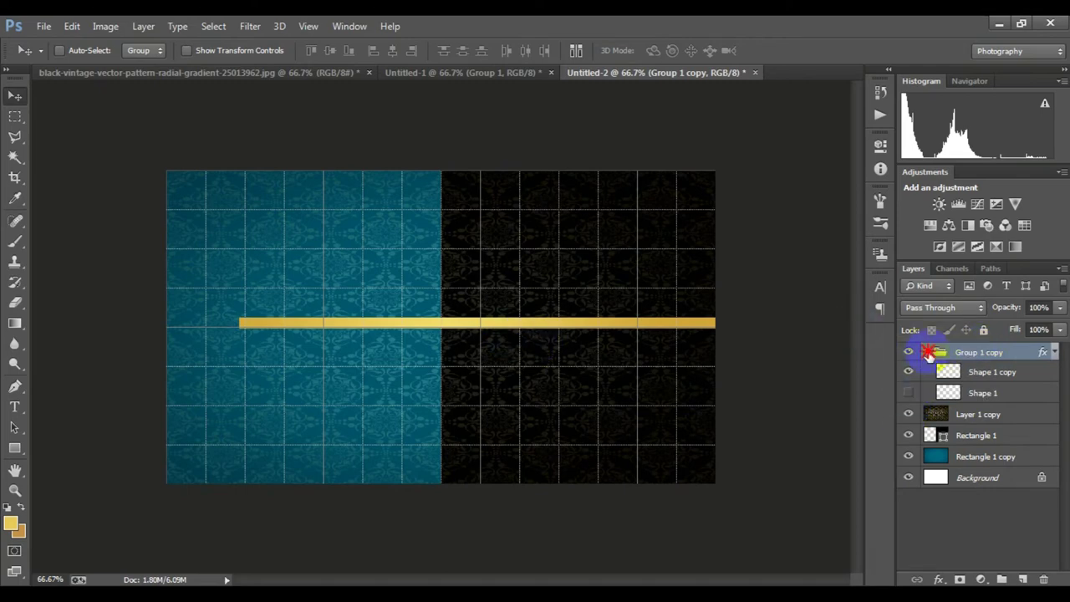
click(927, 354)
- Rotate and resize the gold bar to stand vertically on the teal–black boundary
key(ctrl+t)
mouse_move(800, 485)
mouse_down()
mouse_move(310, 507)
mouse_move(481, 576)
mouse_move(454, 573)
mouse_up()
drag(593, 351, 430, 347)
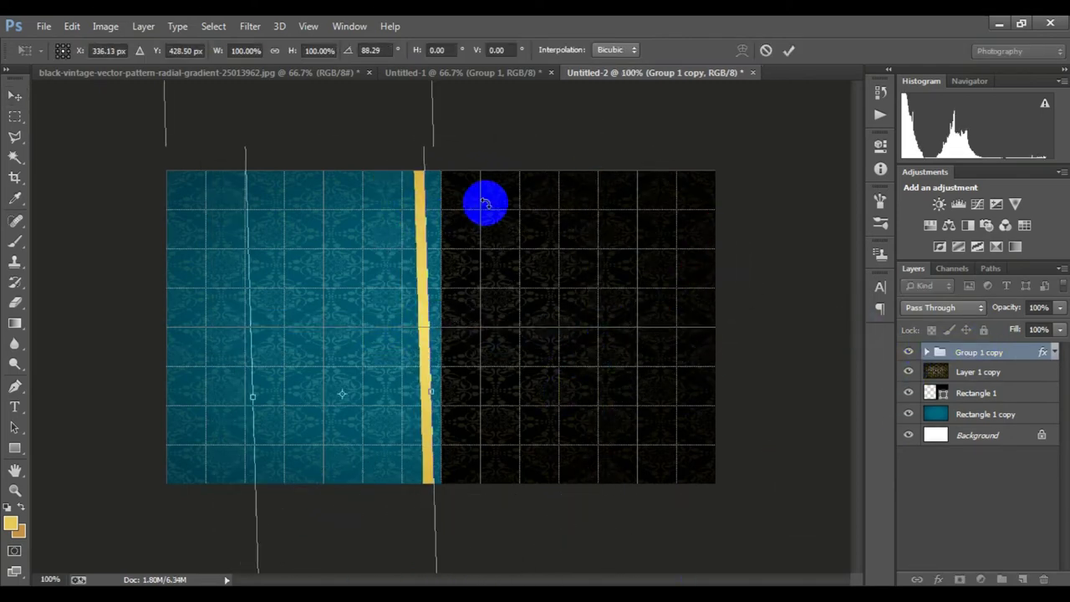
scroll(468, 285, up, 1)
scroll(446, 371, down, 3)
drag(433, 499, 430, 454)
drag(399, 297, 420, 294)
drag(470, 430, 476, 445)
scroll(460, 296, up, 3)
scroll(457, 308, down, 3)
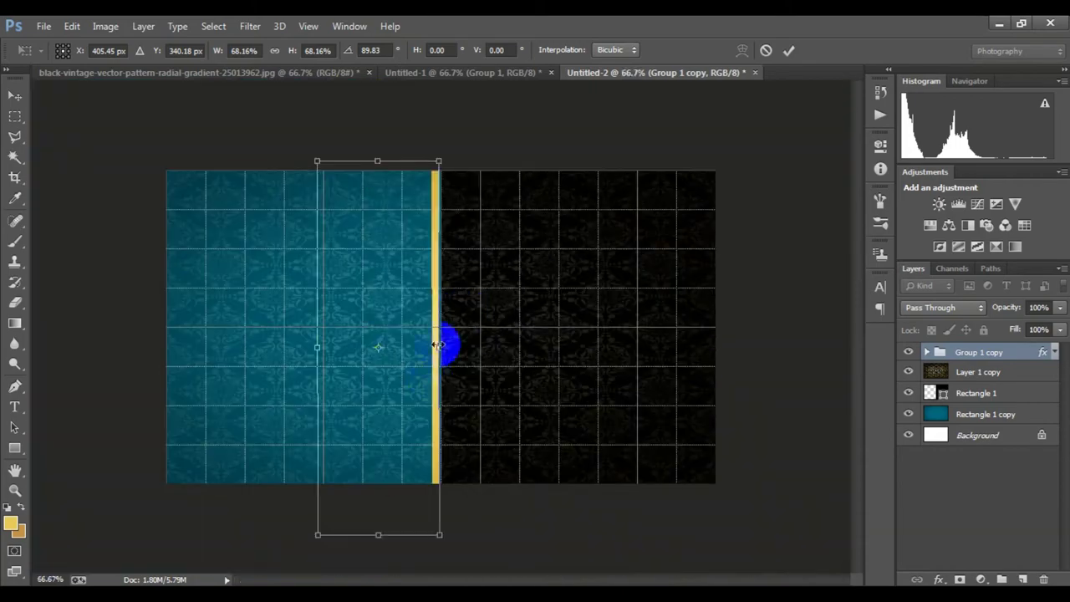
drag(441, 349, 446, 352)
scroll(477, 329, up, 1)
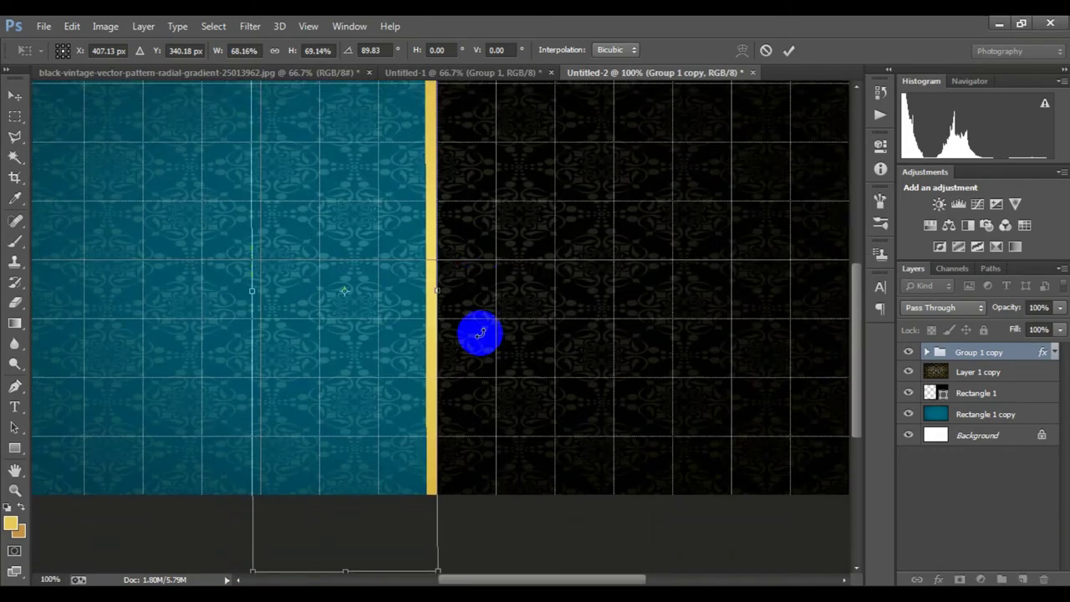
click(789, 50)
- Hide the Group 1 copy layer and select it
alt+click(547, 370)
alt+click(582, 370)
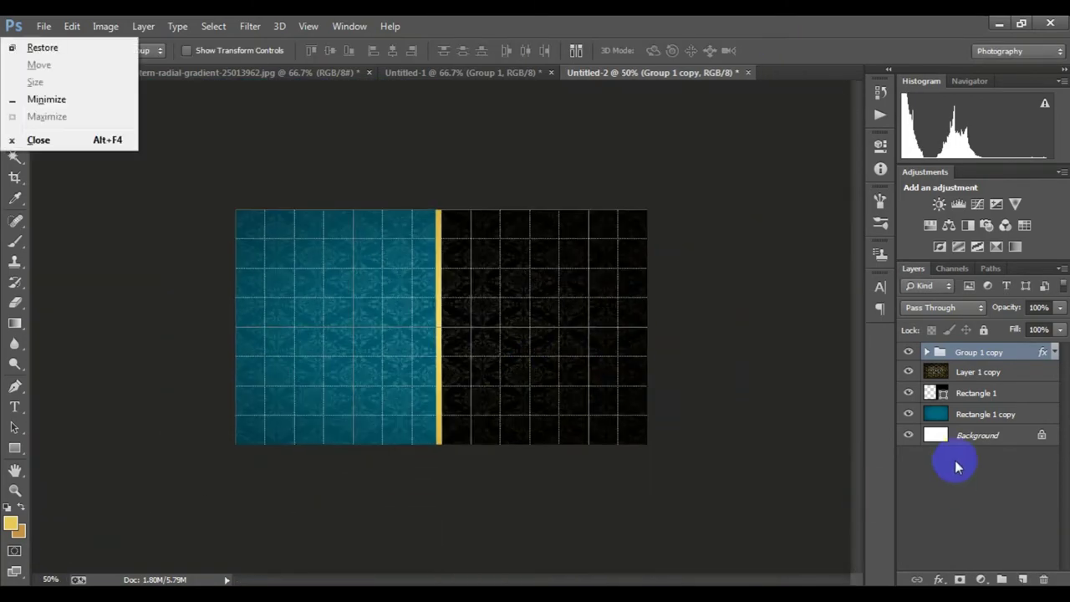
click(962, 439)
scroll(535, 373, up, 1)
scroll(535, 372, up, 1)
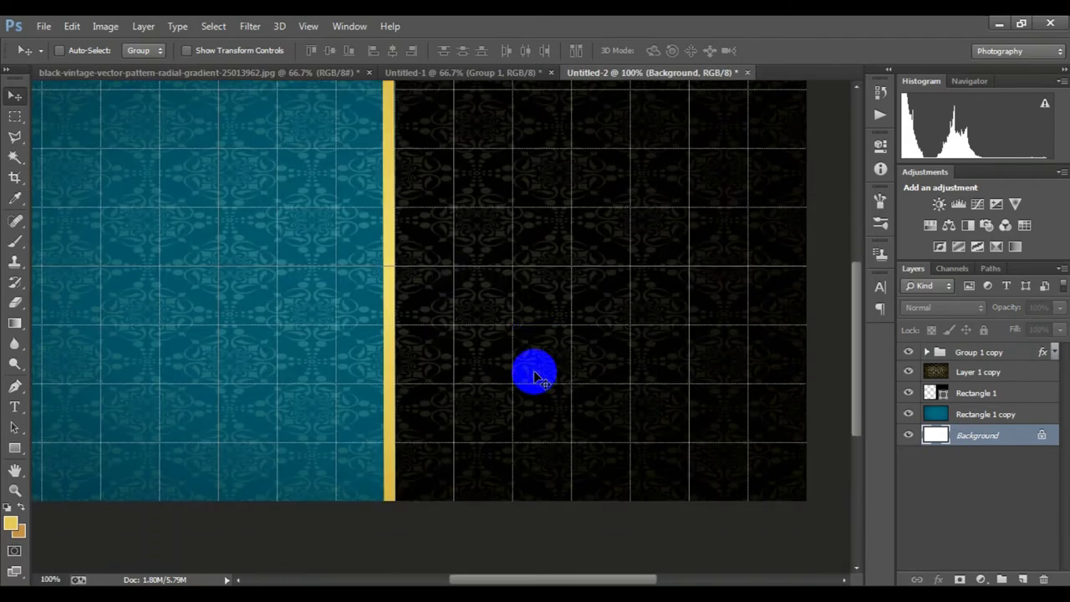
scroll(534, 372, down, 1)
scroll(534, 372, down, 1)
scroll(530, 371, up, 1)
click(909, 352)
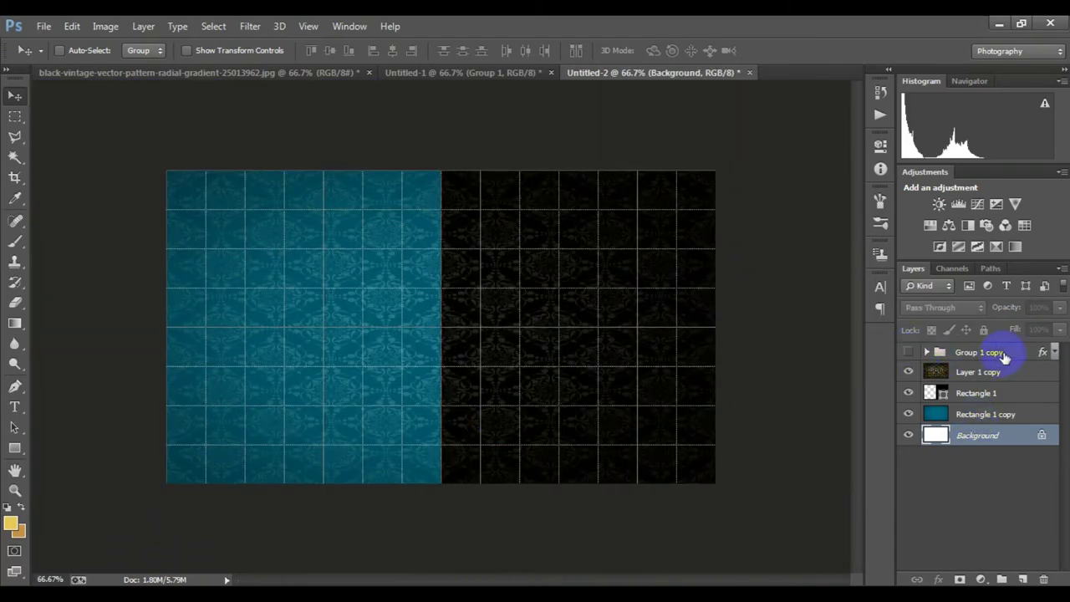
click(978, 352)
- Delete Group 1 copy and draw a vertical Pen line with a yellow 5 pt stroke and no fill
drag(1043, 576, 1044, 578)
click(15, 387)
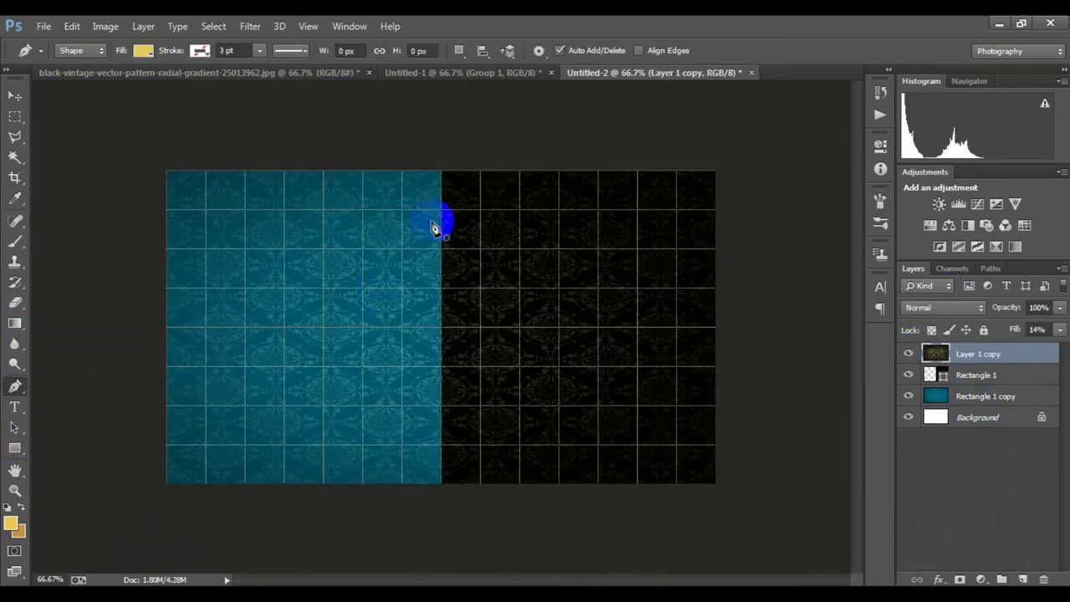
click(442, 173)
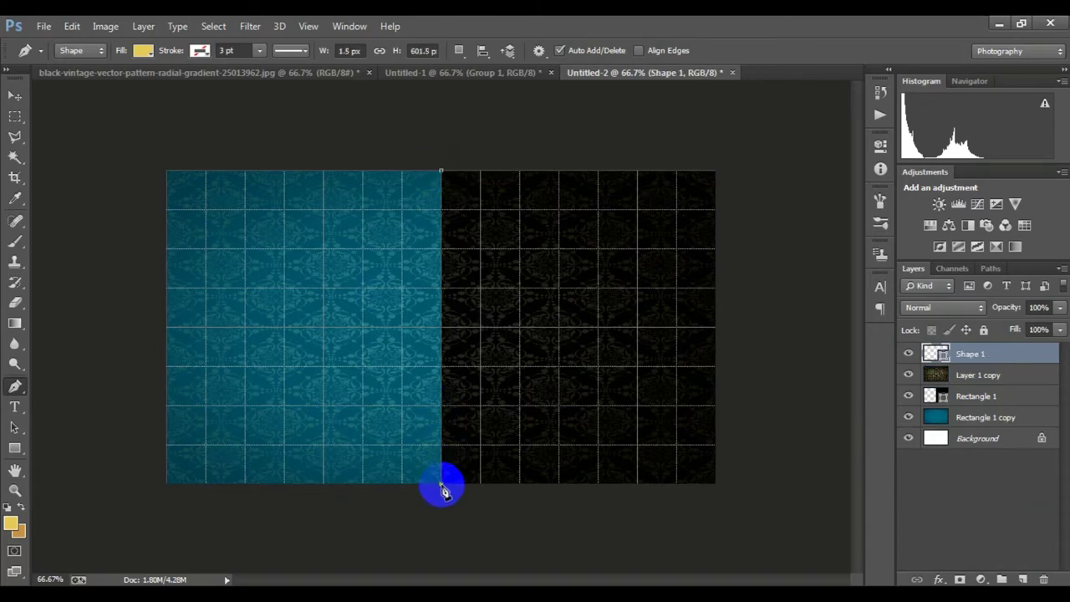
click(200, 52)
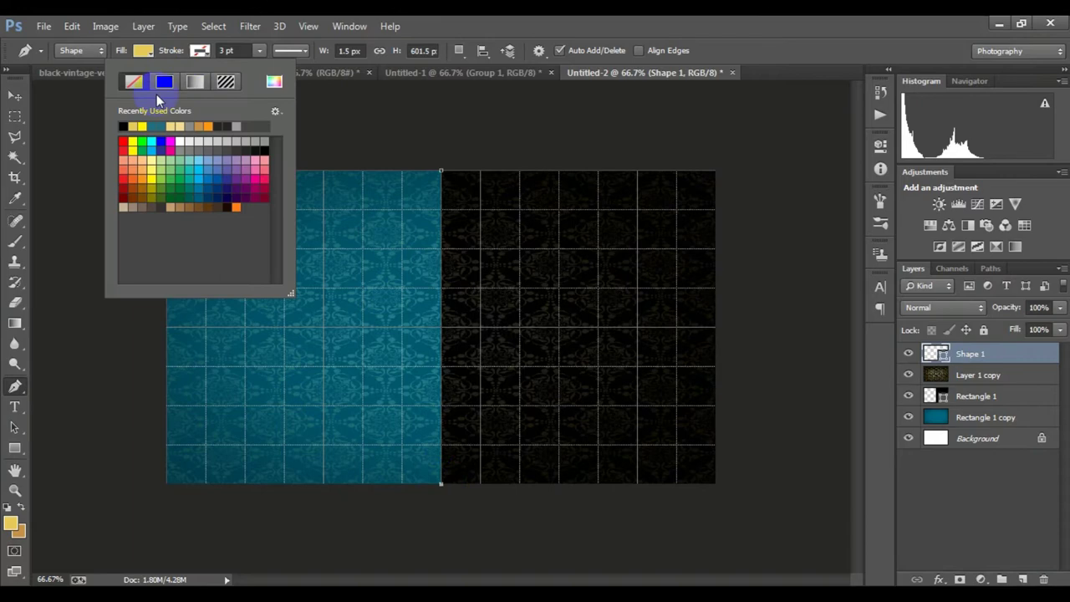
click(132, 139)
click(143, 50)
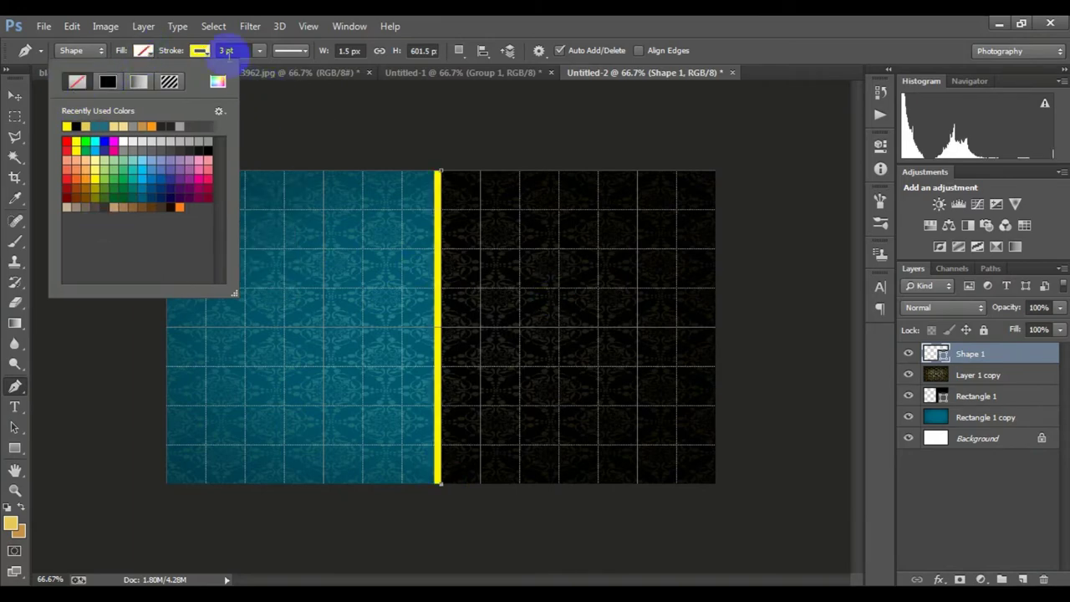
click(226, 51)
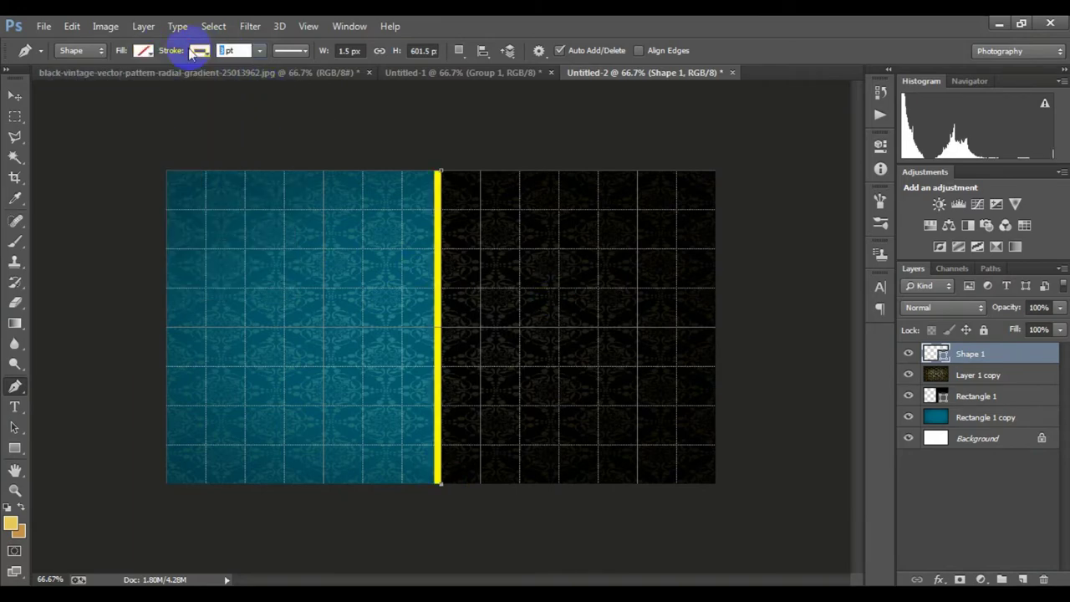
click(976, 438)
- Give the line a radial gold Foreground to Background Gradient Overlay at scale 150
right_click(975, 360)
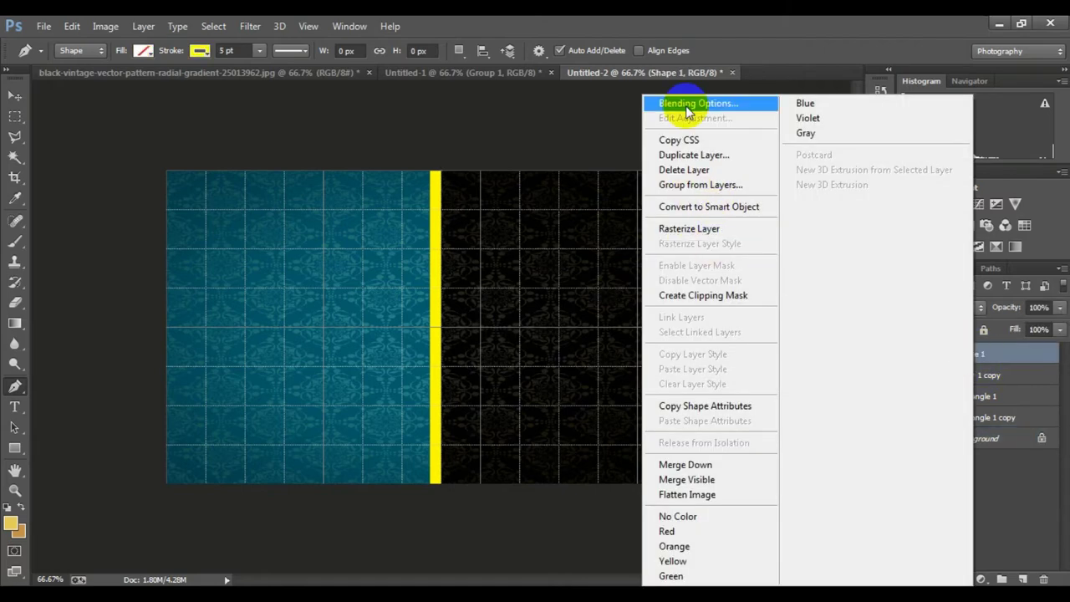
click(686, 106)
click(646, 319)
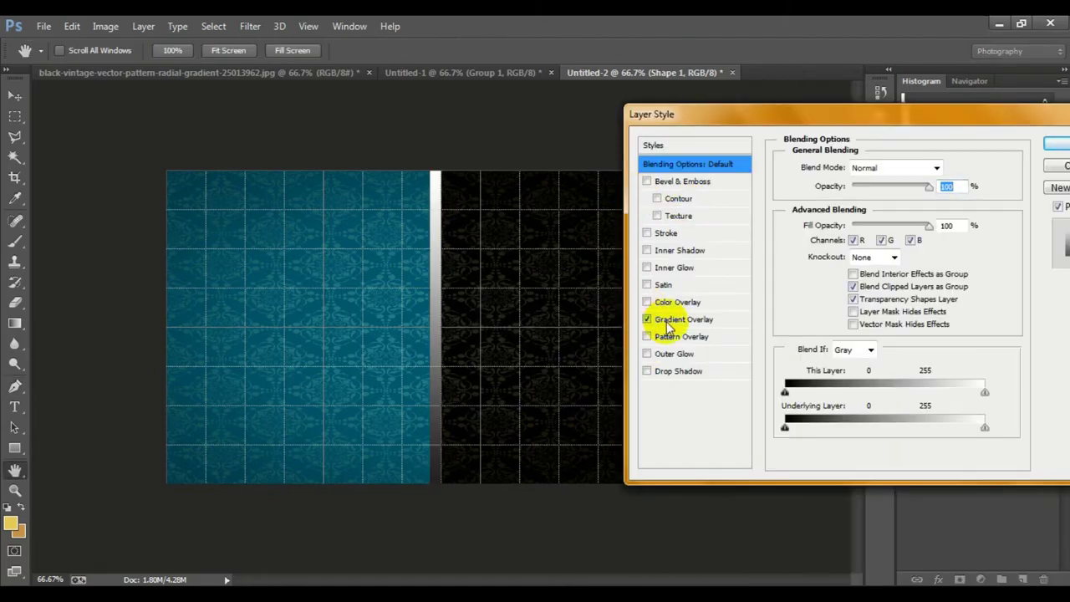
click(878, 203)
click(627, 270)
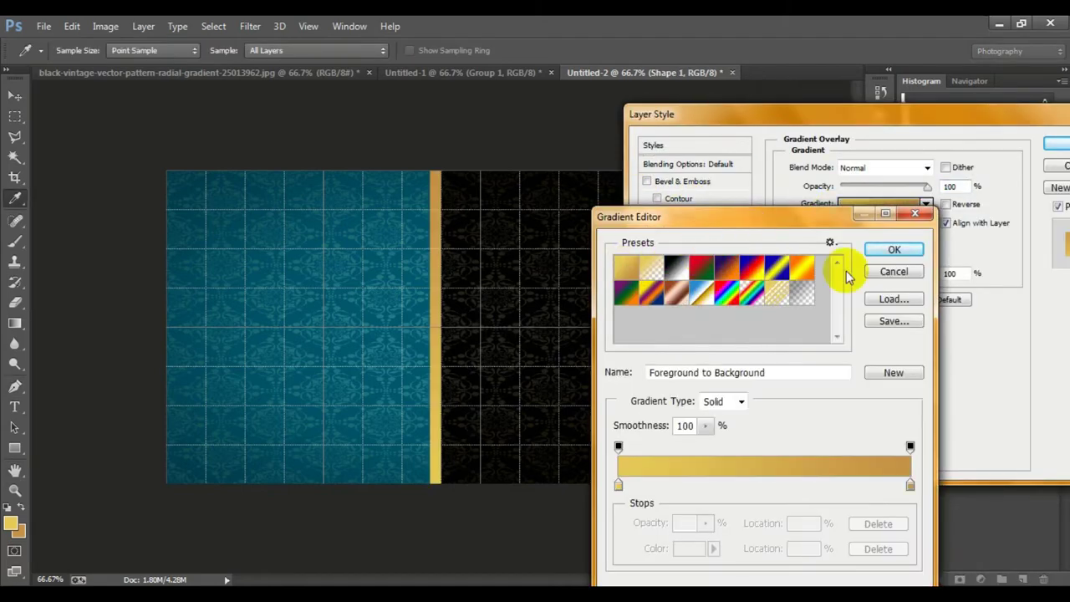
click(892, 250)
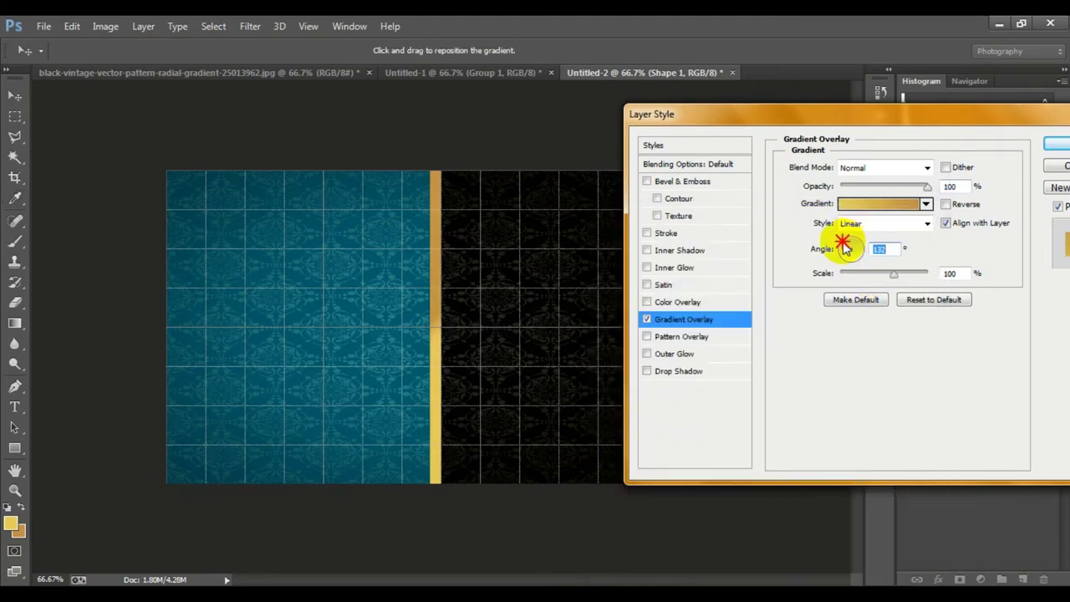
mouse_move(894, 273)
mouse_down()
mouse_move(928, 272)
mouse_move(886, 278)
mouse_up()
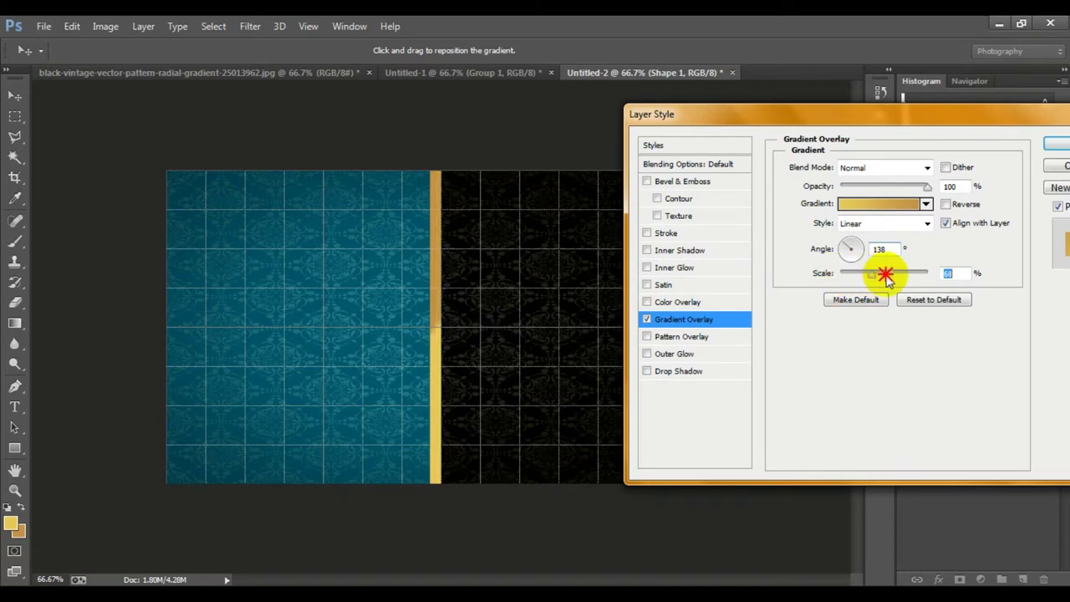
click(884, 223)
click(878, 250)
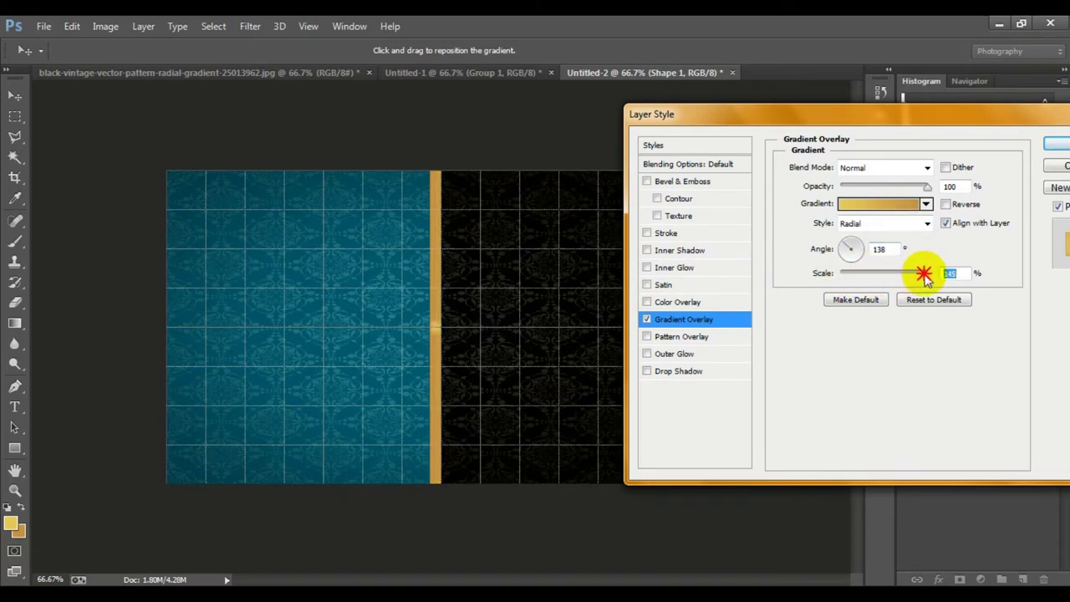
- Try reversing and rotating the gradient angle, then cancel the Layer Style changes
click(945, 205)
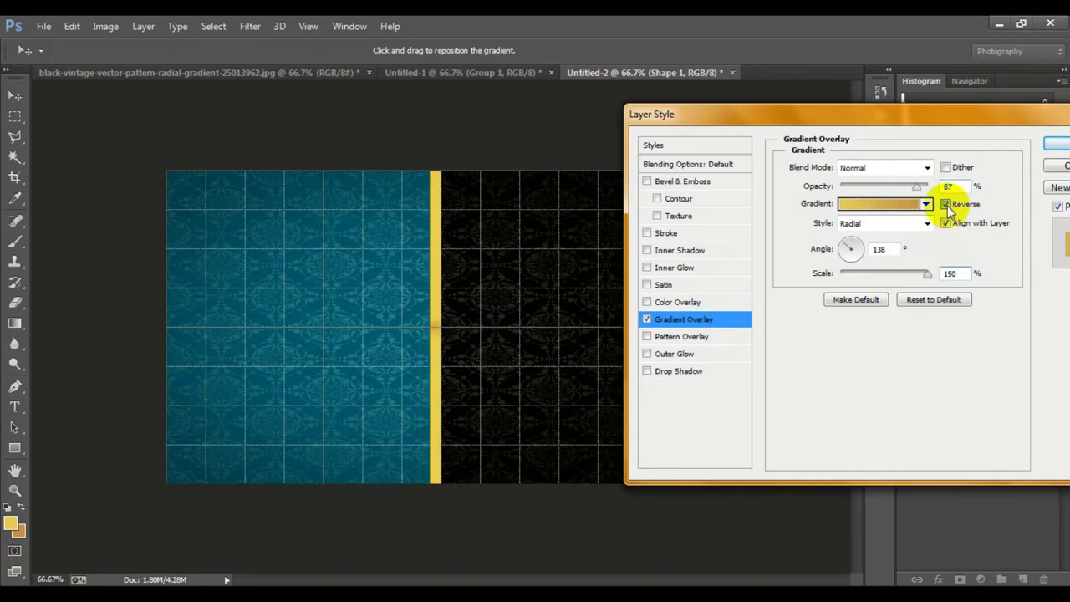
click(945, 205)
click(851, 244)
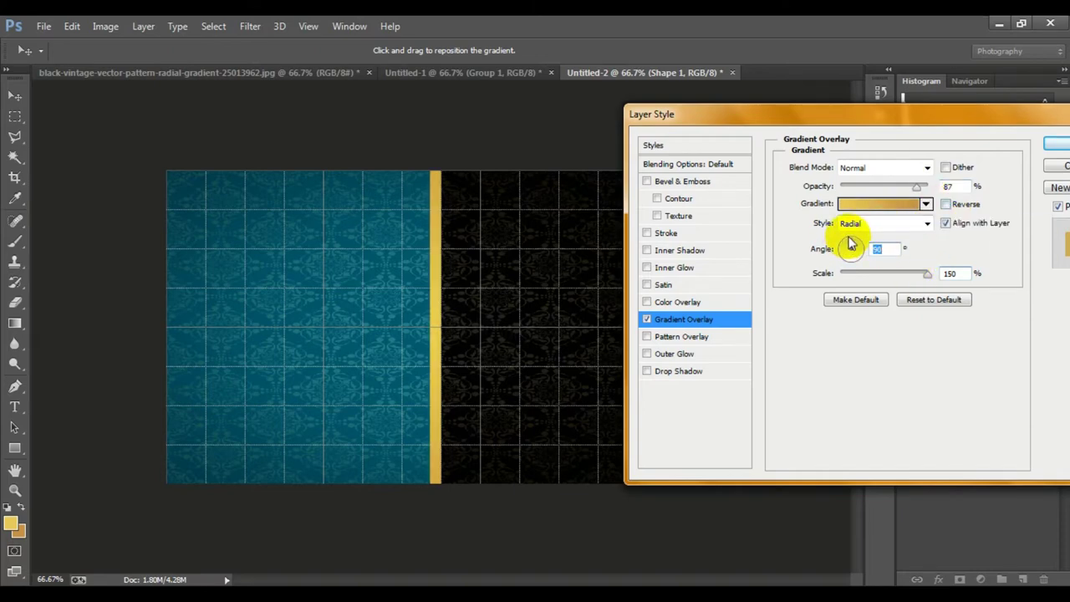
drag(851, 243, 857, 245)
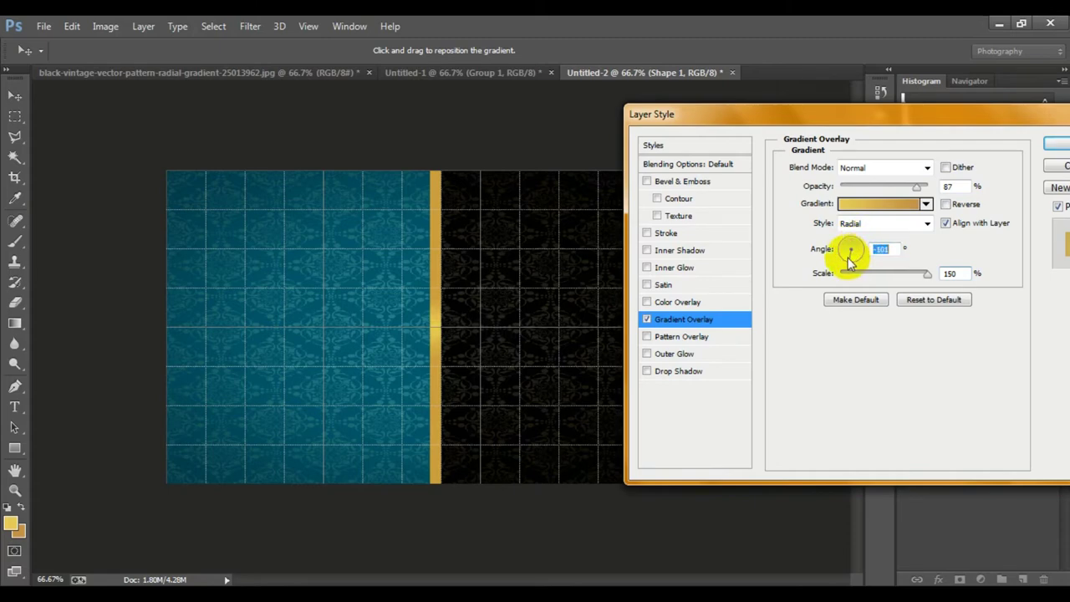
drag(857, 257, 839, 243)
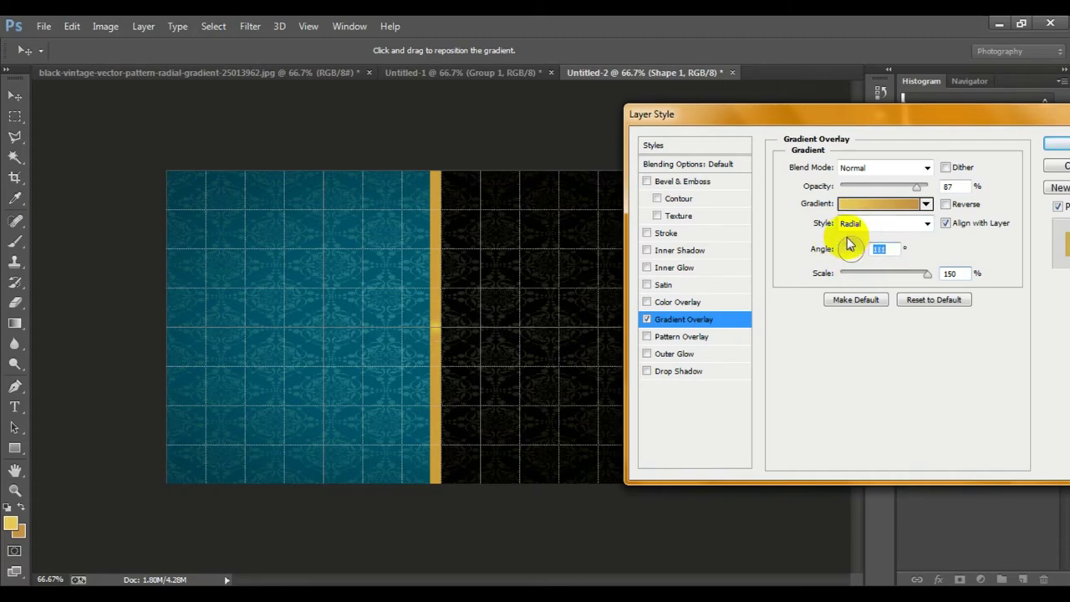
click(852, 242)
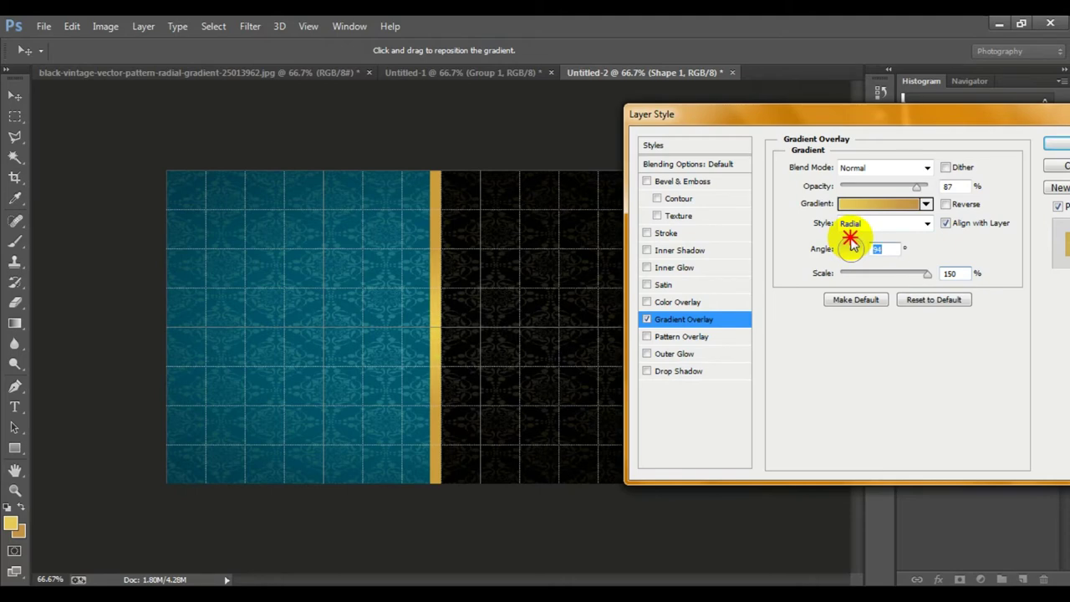
click(887, 249)
click(1055, 163)
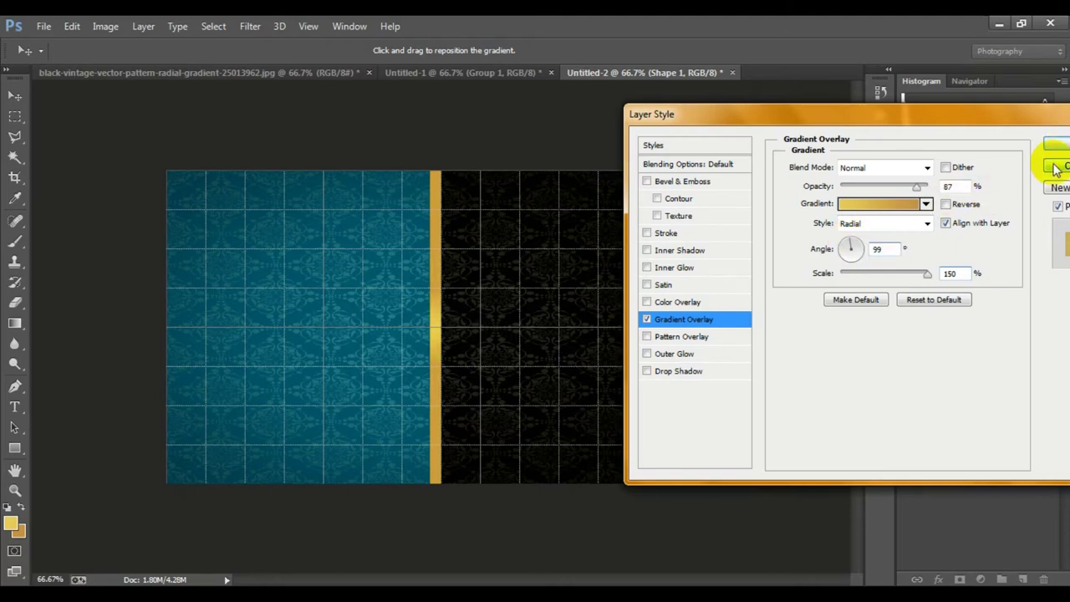
- Re-enable the gold Foreground to Background Gradient Overlay on the line layer
right_click(955, 354)
click(766, 330)
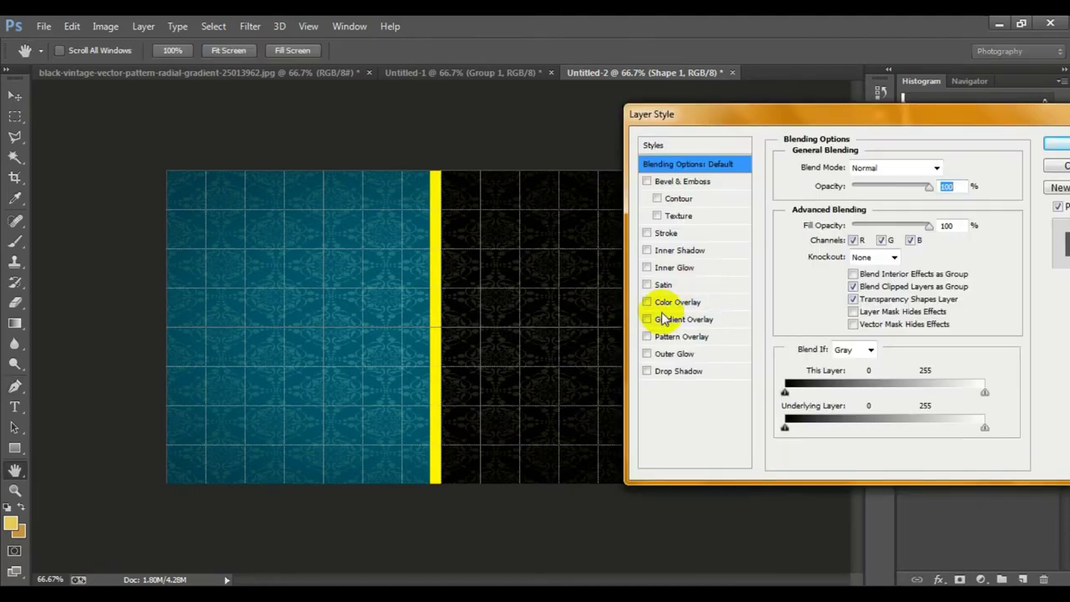
click(646, 318)
click(685, 318)
click(877, 203)
click(631, 269)
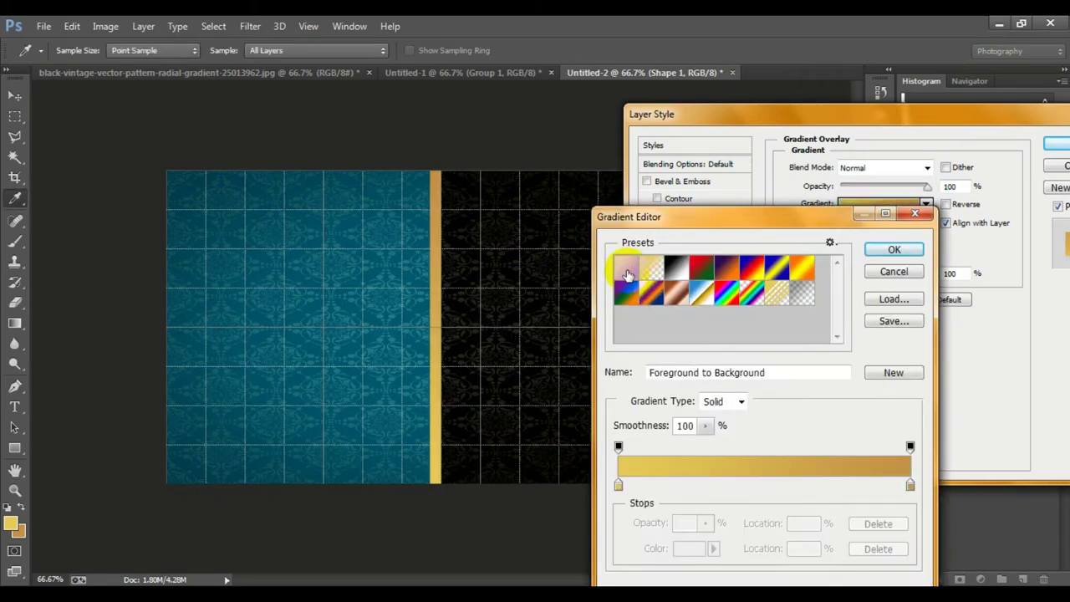
click(878, 251)
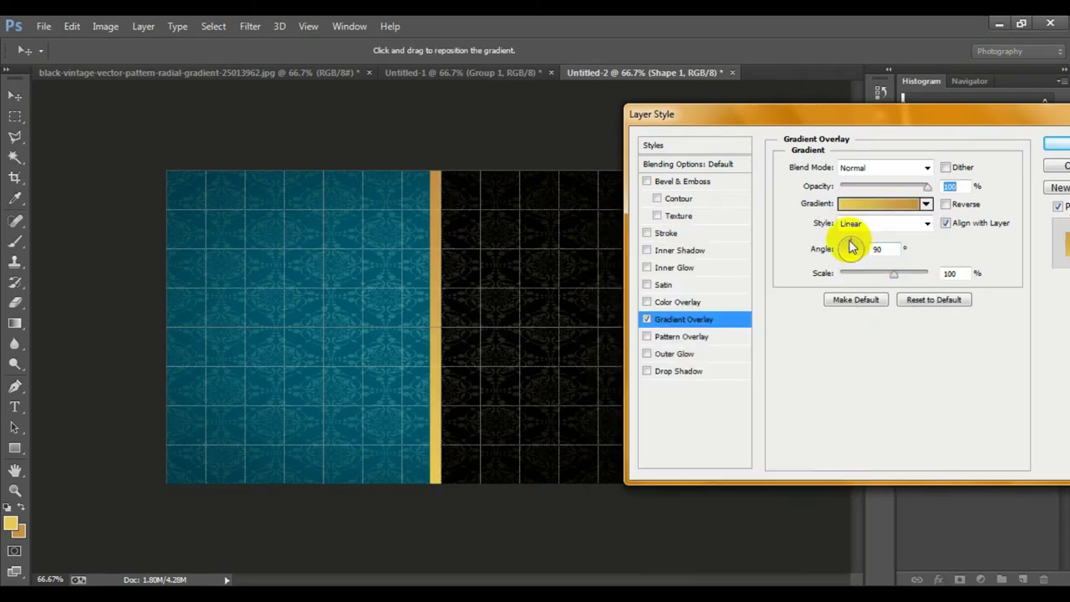
- Make the gradient radial with about 130 scale and 100% opacity, and apply it
click(878, 224)
click(865, 249)
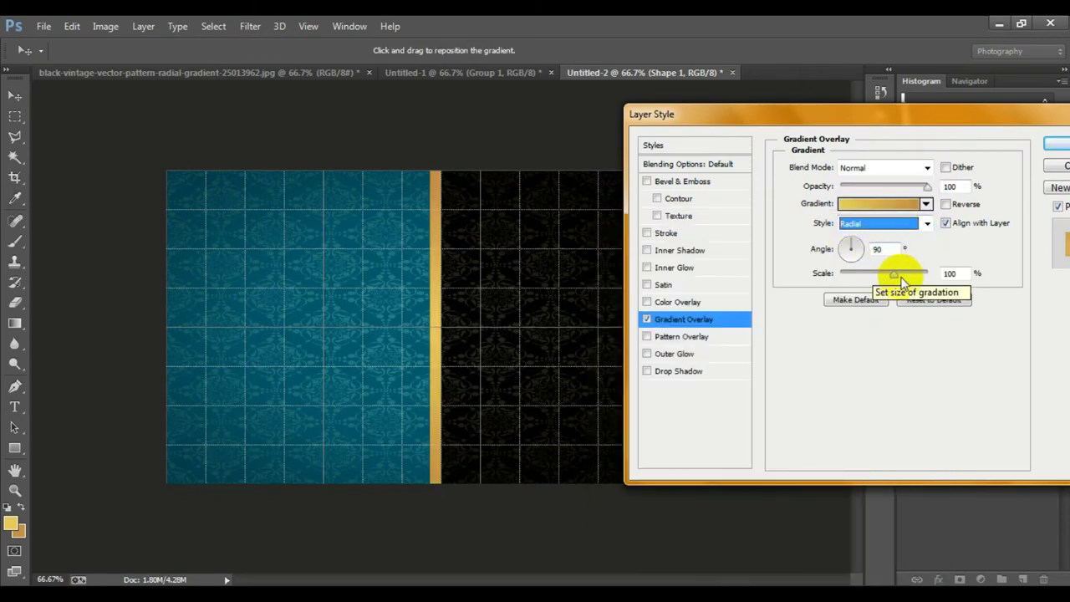
drag(893, 274, 926, 274)
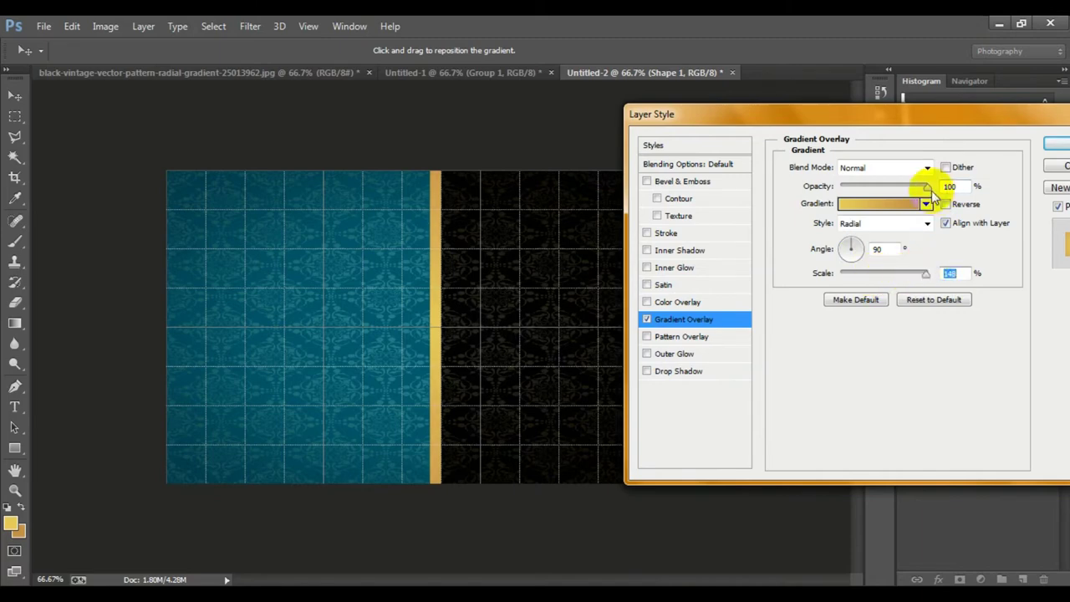
drag(919, 188, 916, 186)
drag(926, 275, 915, 272)
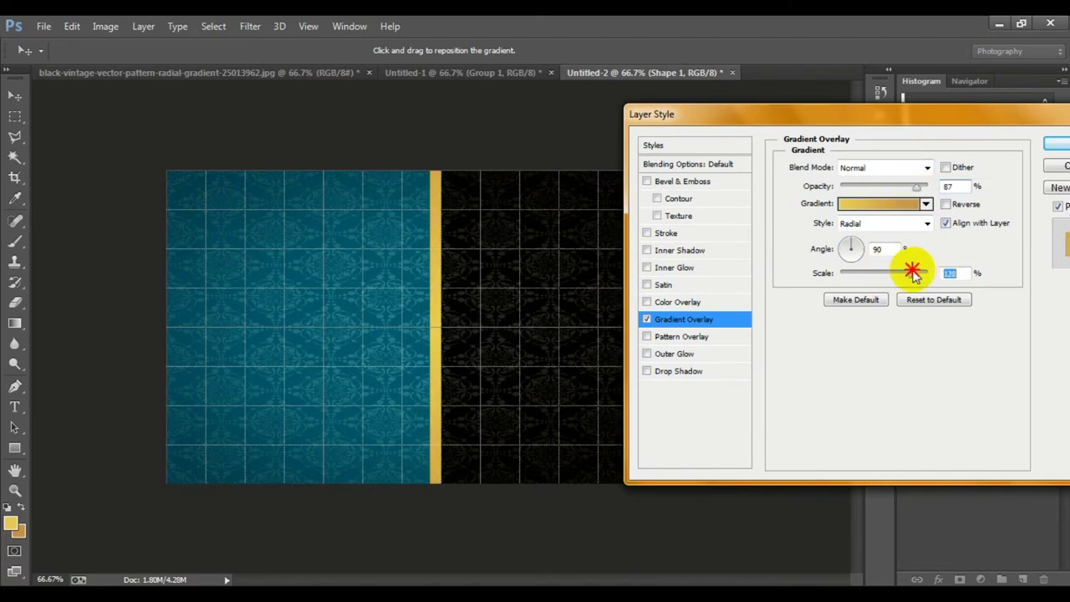
drag(915, 187, 928, 186)
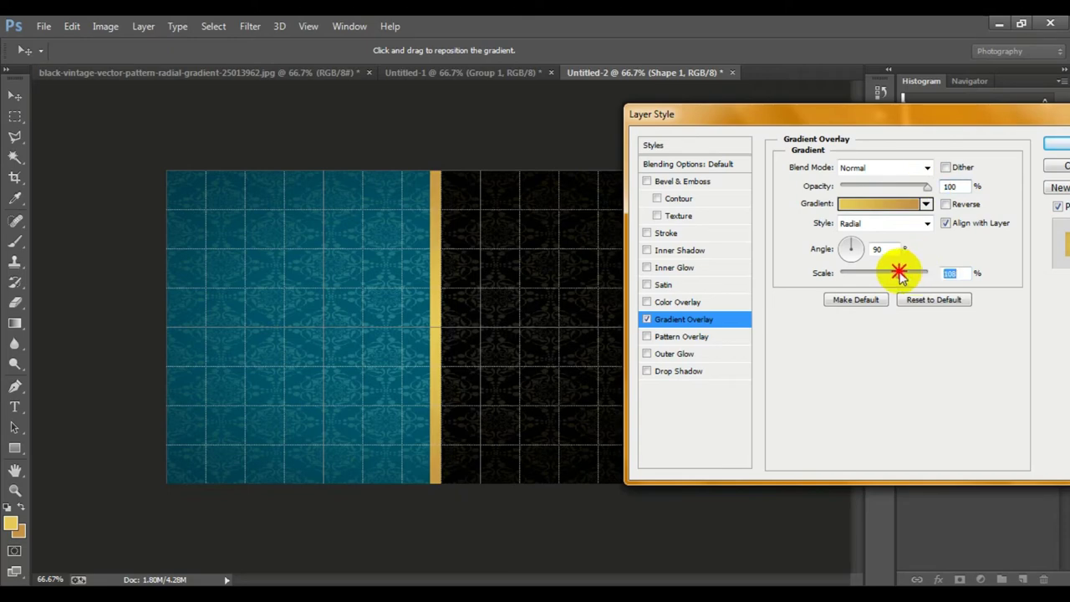
drag(913, 275, 917, 274)
click(1055, 153)
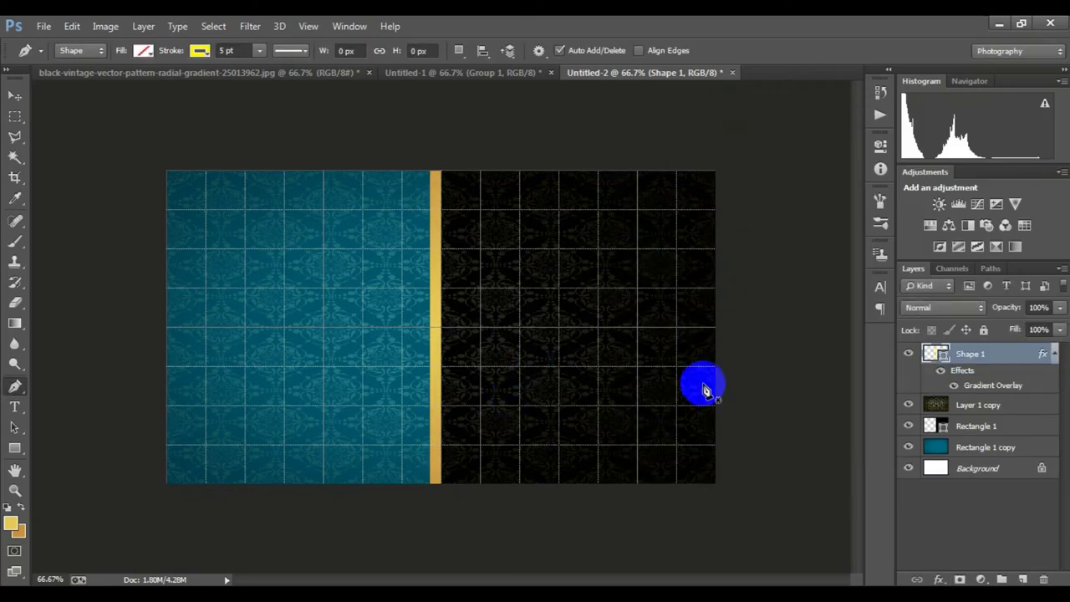
- Hide the grid and compare the front and back card documents
click(308, 26)
click(487, 319)
click(435, 73)
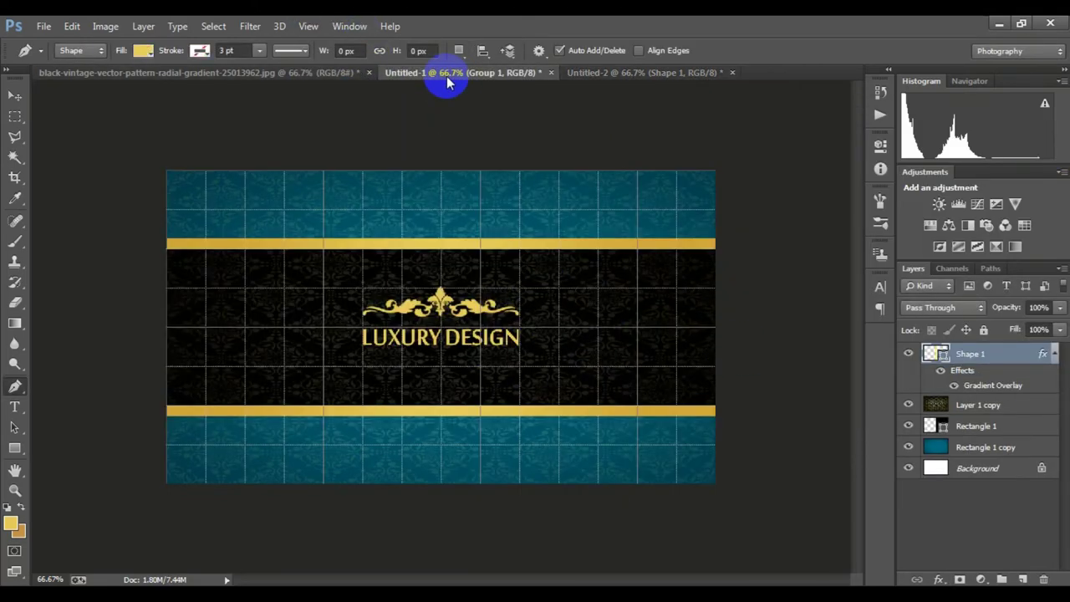
click(599, 72)
click(435, 73)
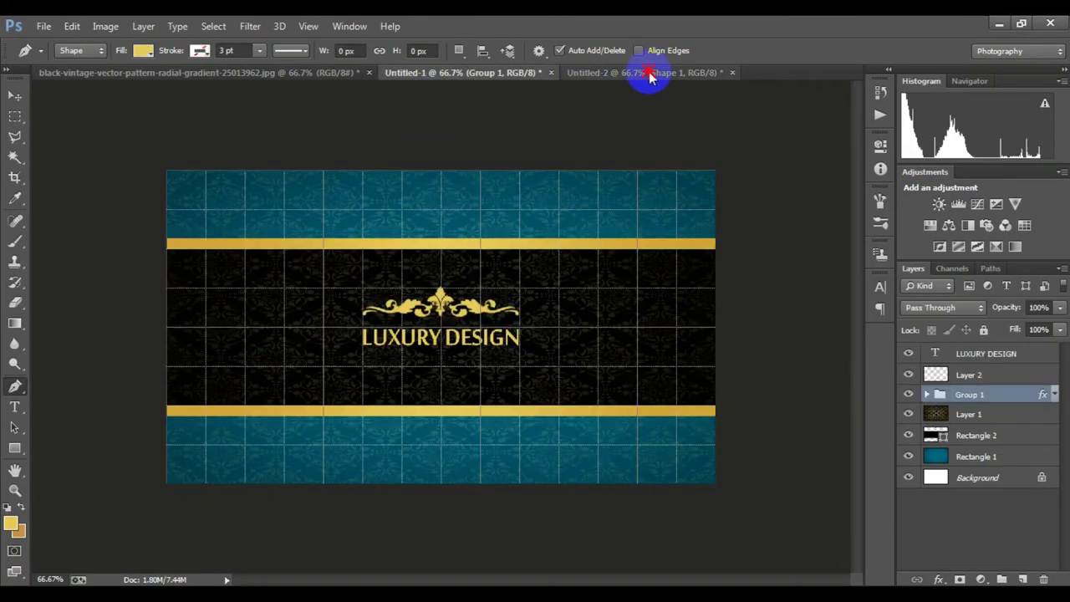
click(585, 73)
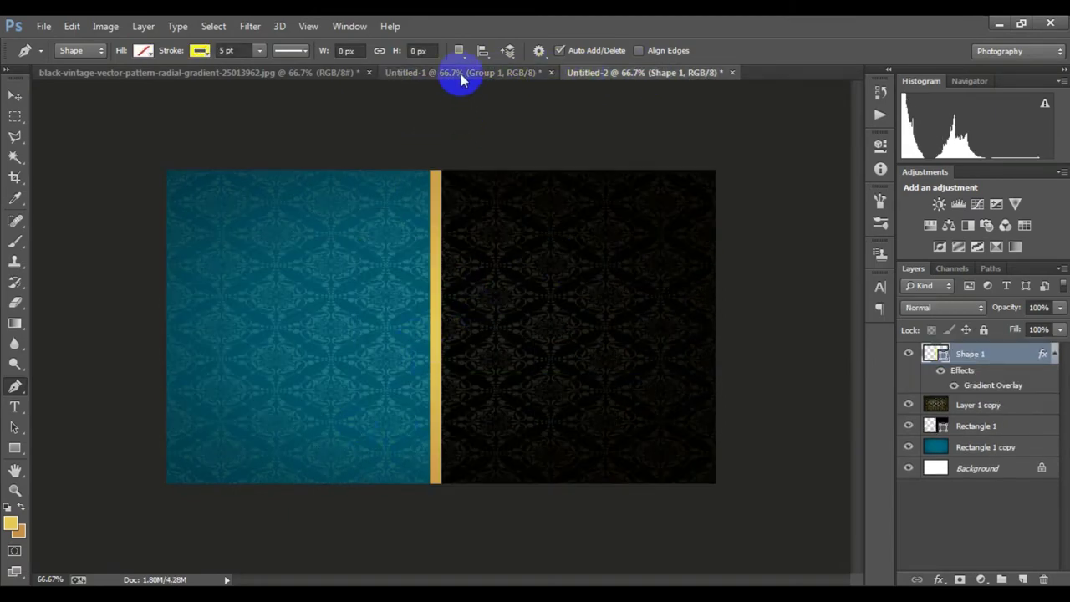
click(459, 73)
click(595, 72)
- Give Shape 1 a Reflected gold Gradient Overlay at 90° with adjusted scale
right_click(957, 389)
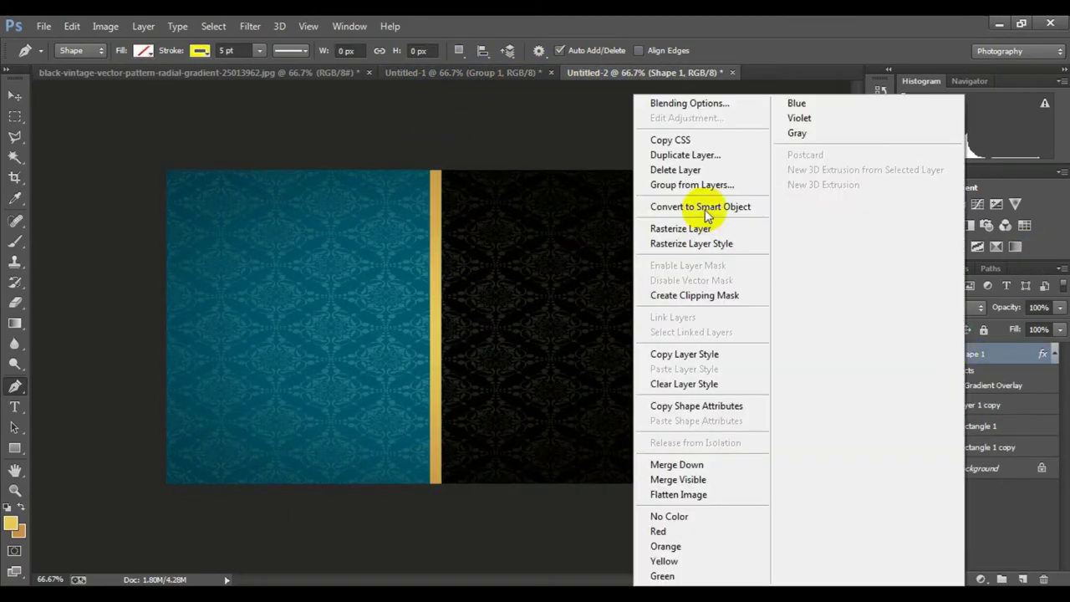
click(668, 102)
click(690, 322)
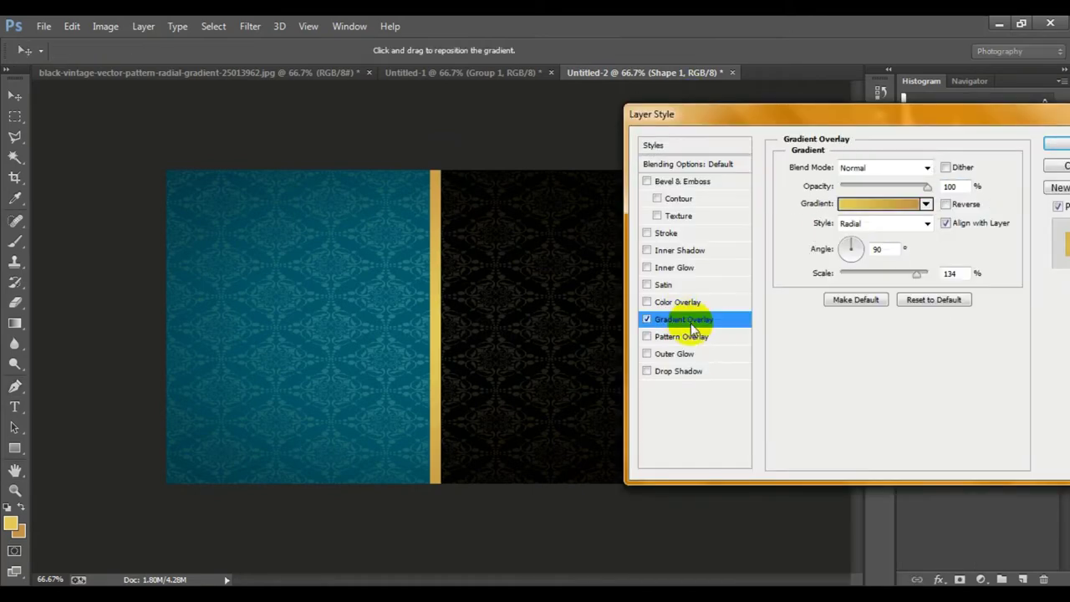
click(849, 242)
drag(855, 245, 859, 238)
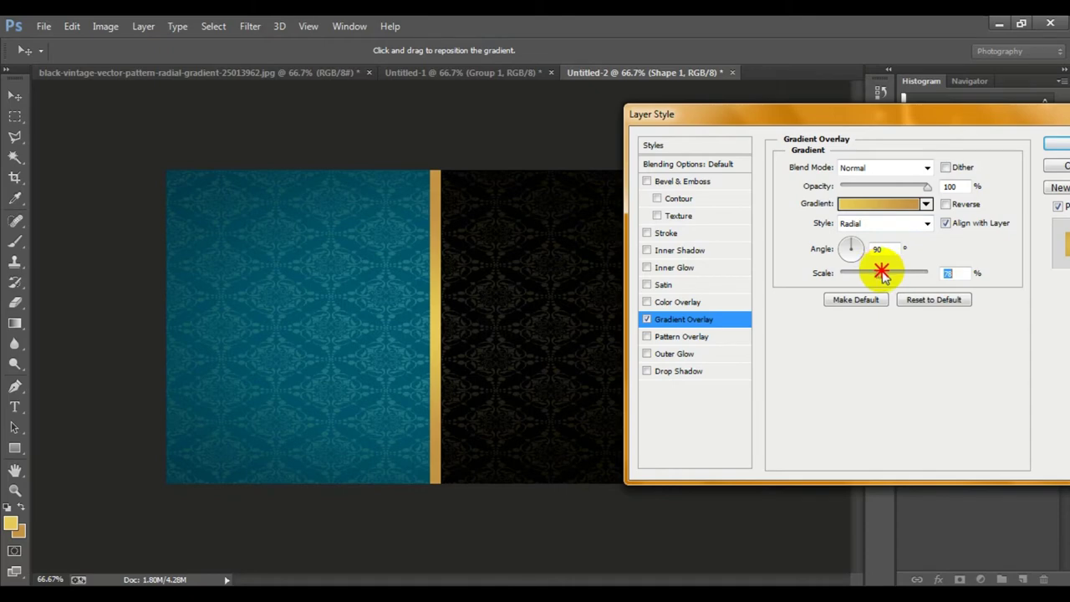
drag(881, 272, 922, 272)
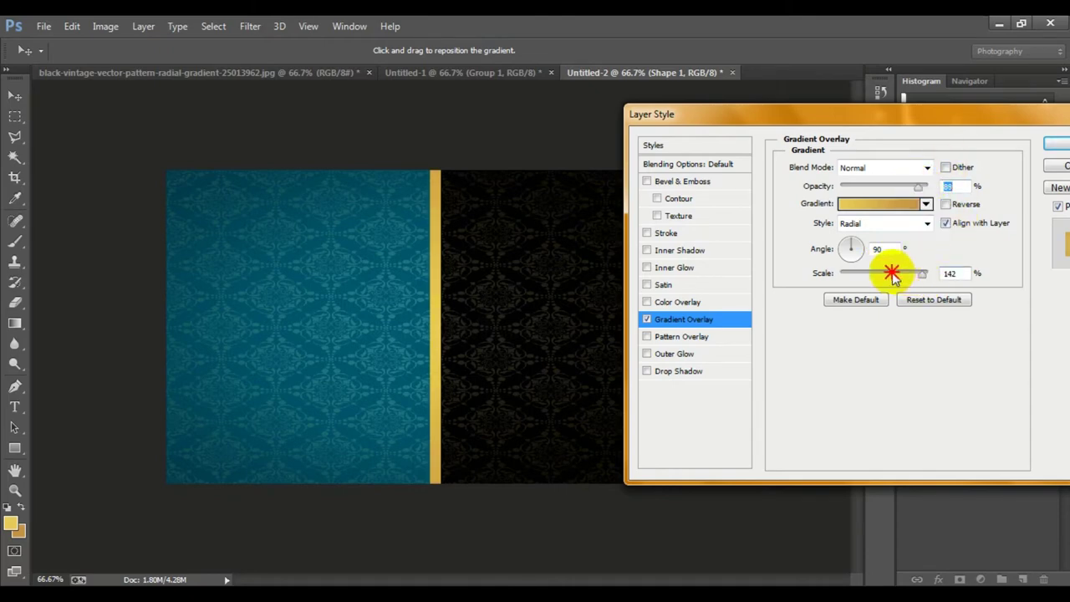
drag(893, 274, 874, 282)
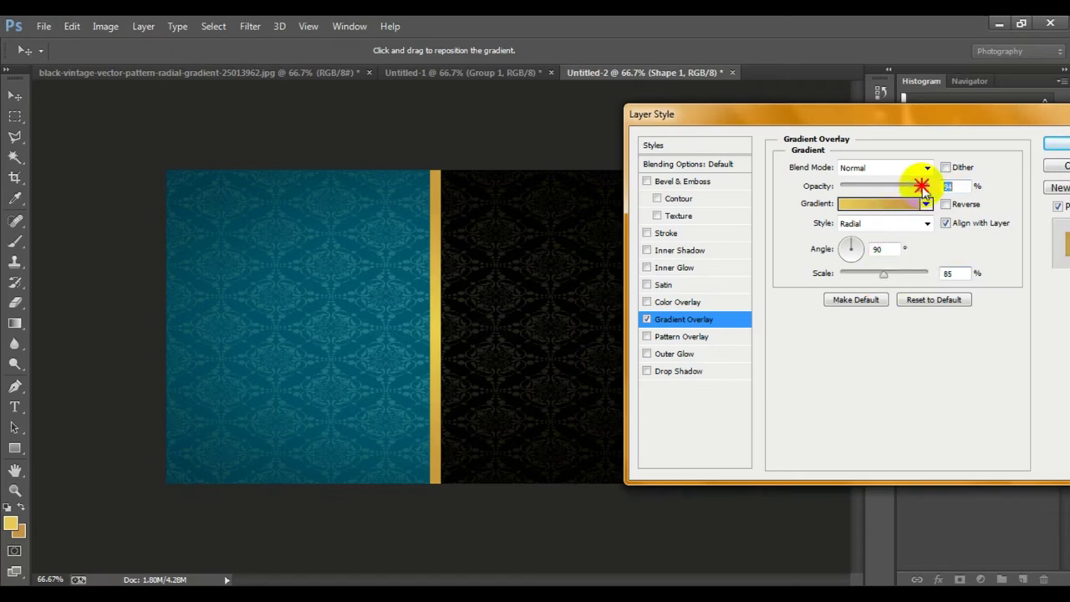
click(1056, 144)
- Reopen the stripe's Gradient Overlay and reapply the gold gradient choice
key(v)
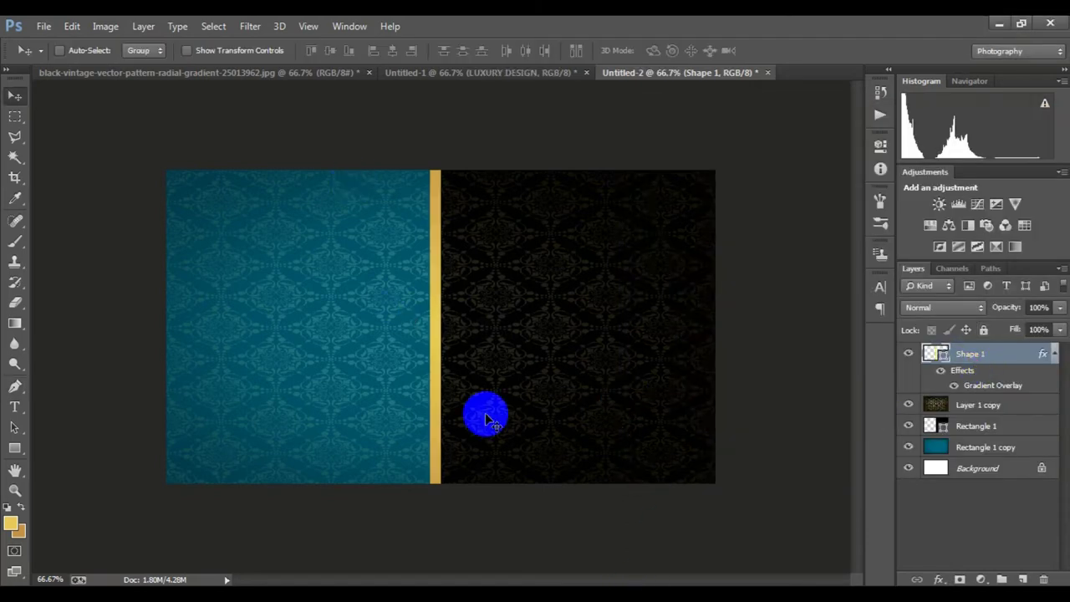
click(484, 73)
click(640, 73)
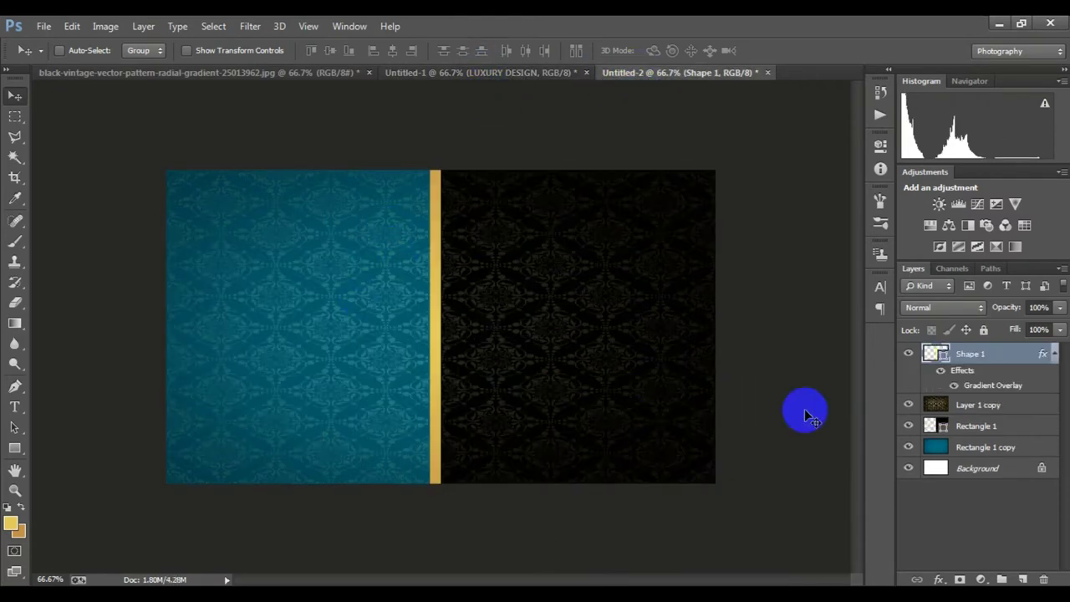
right_click(971, 355)
click(713, 144)
click(685, 319)
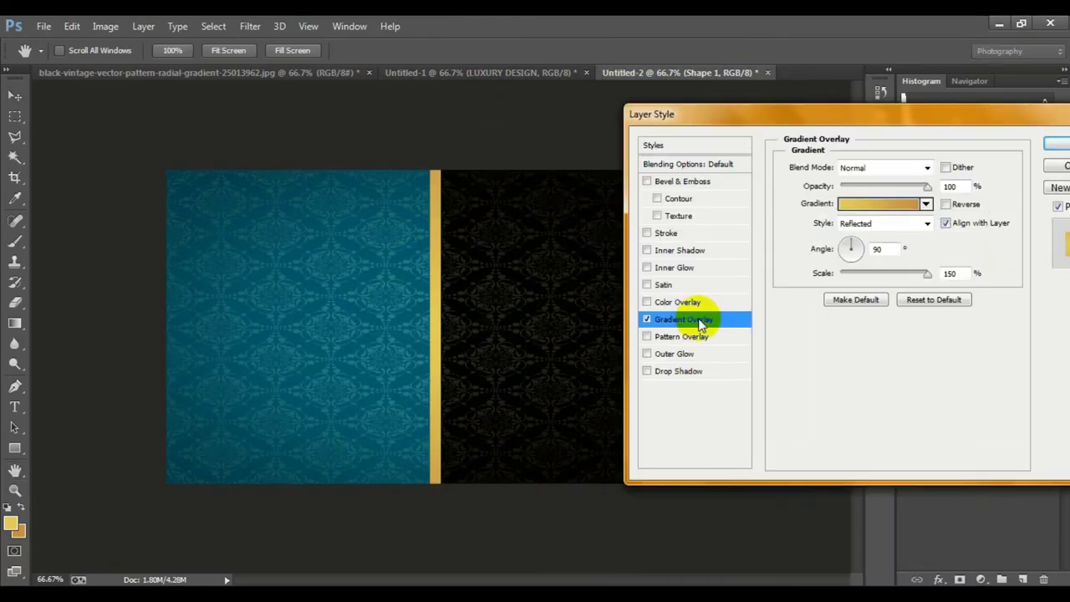
click(911, 208)
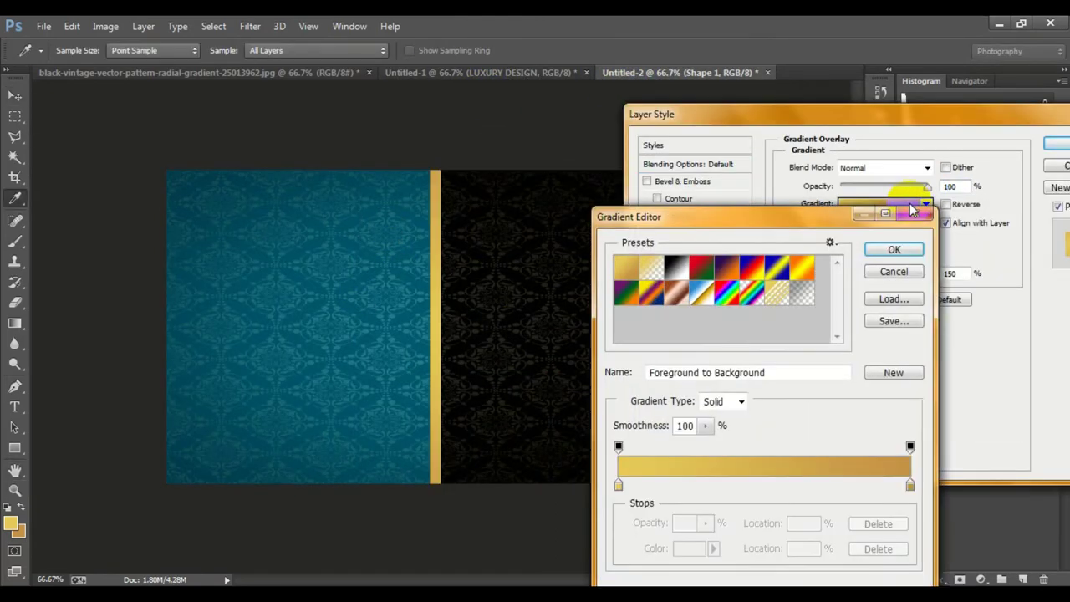
click(893, 249)
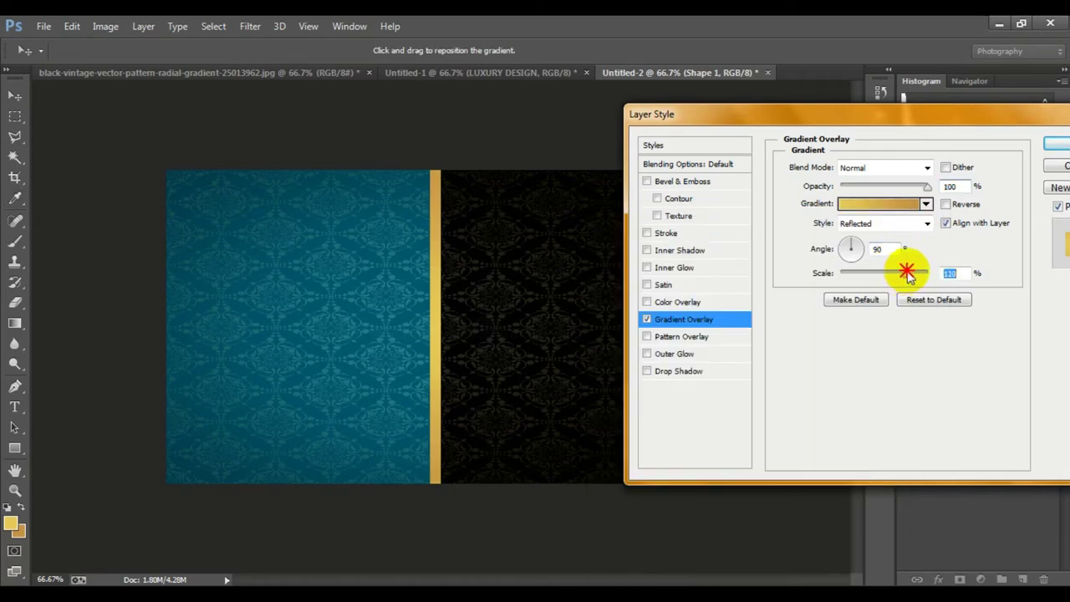
click(1055, 144)
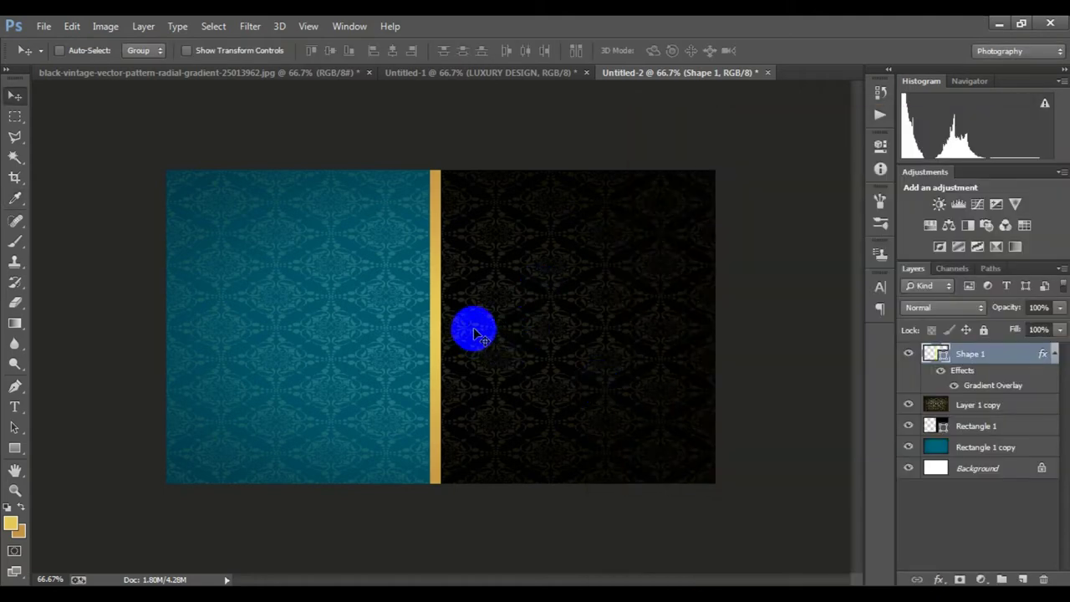
click(309, 26)
mouse_move(320, 273)
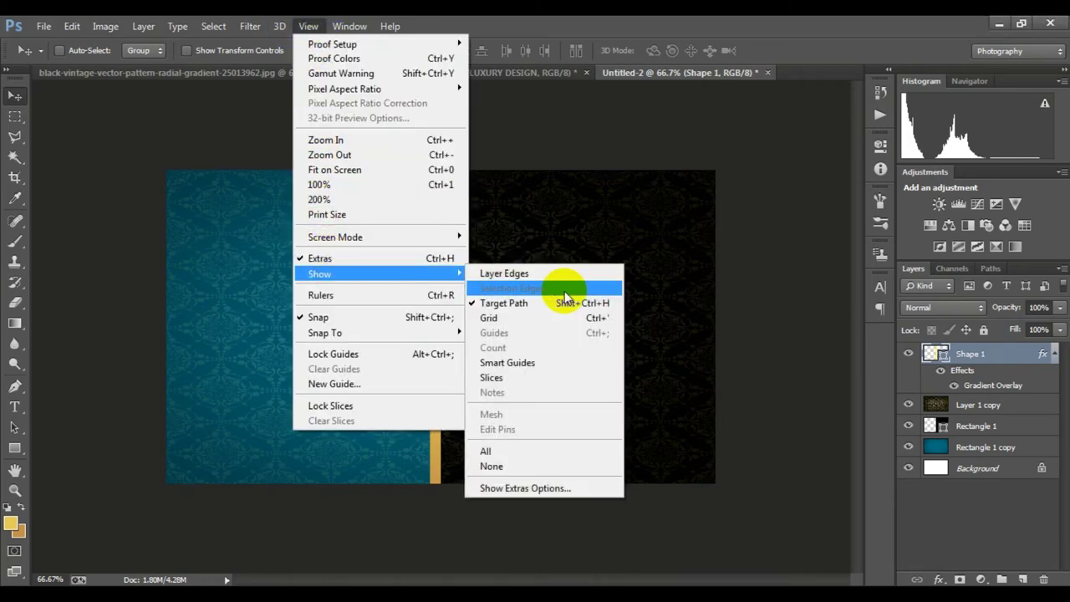
- Show the grid and add the cardholder's name on the teal side, enlarged and raised
click(565, 318)
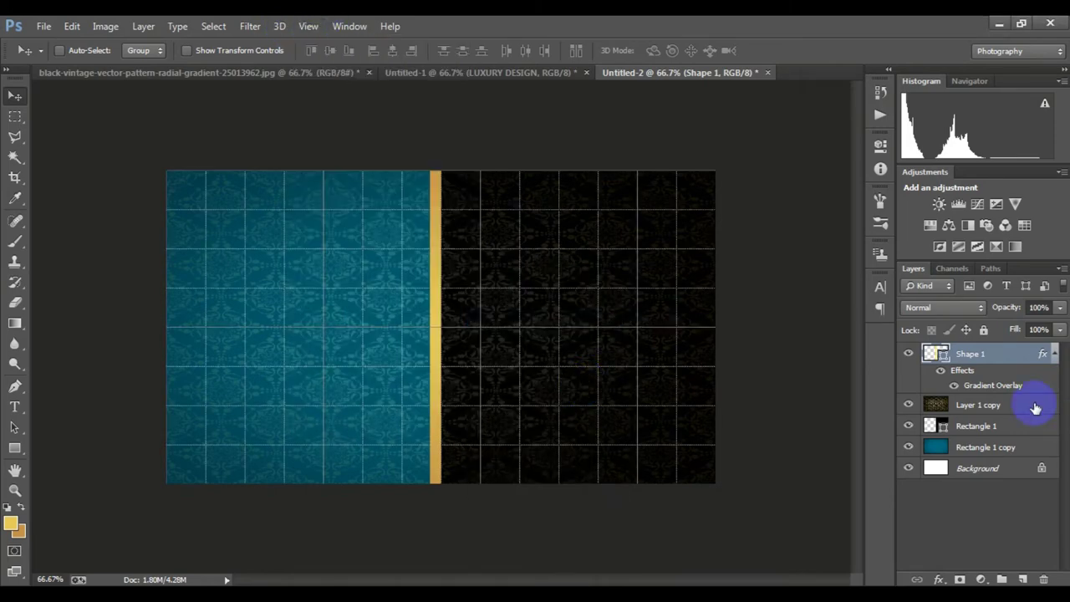
click(14, 407)
click(204, 294)
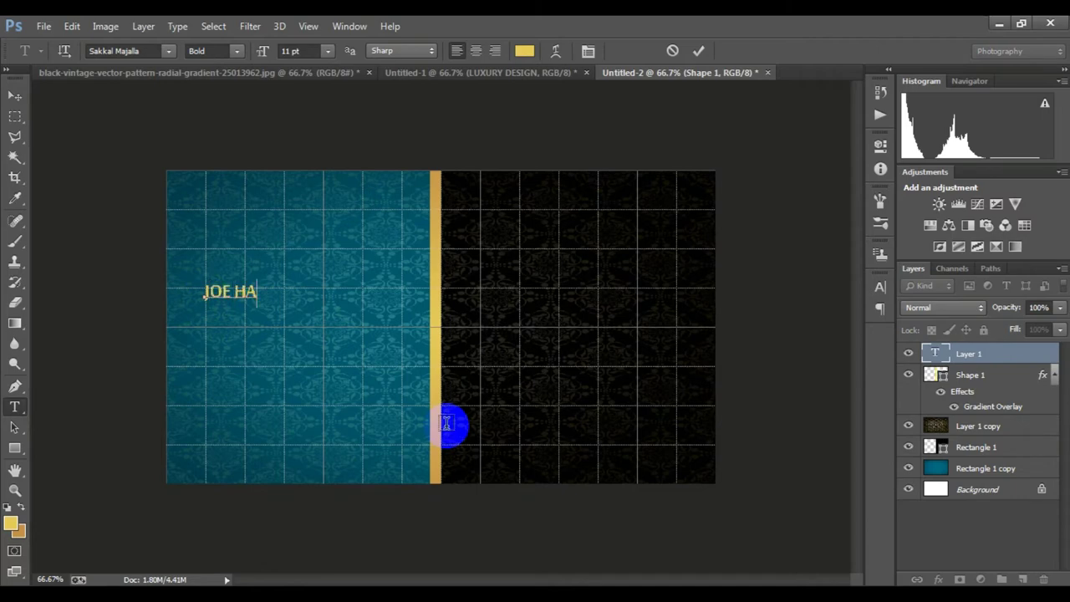
key(ctrl+Return)
key(ctrl+t)
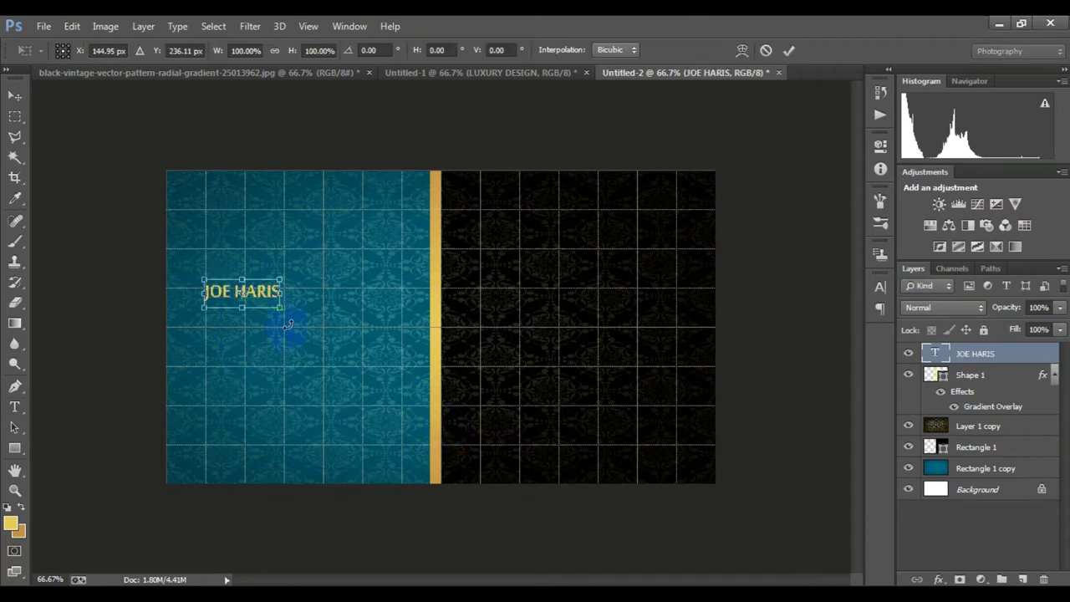
drag(279, 307, 315, 320)
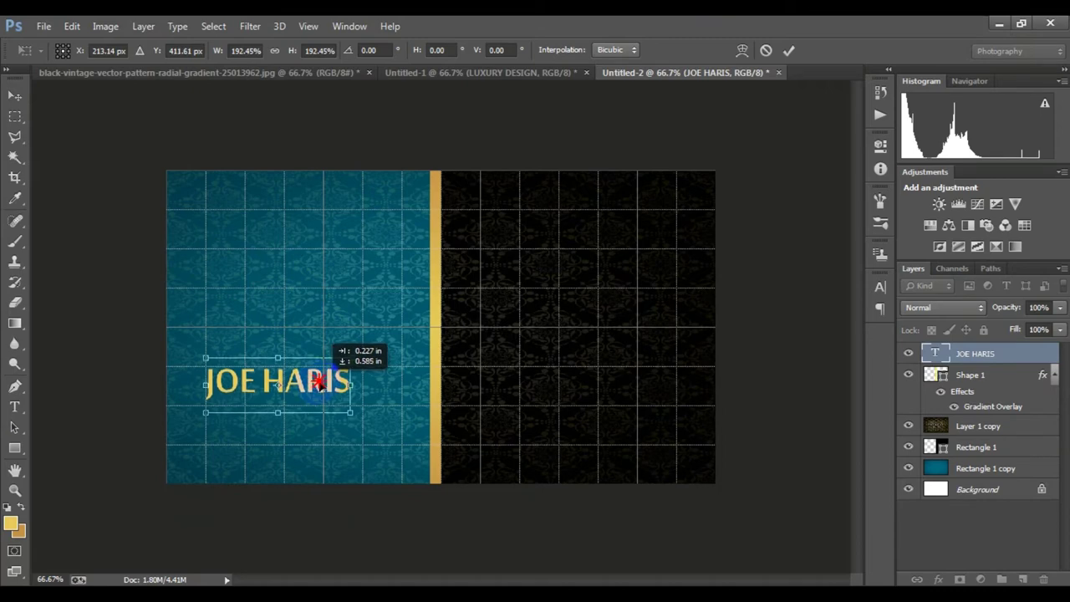
click(787, 52)
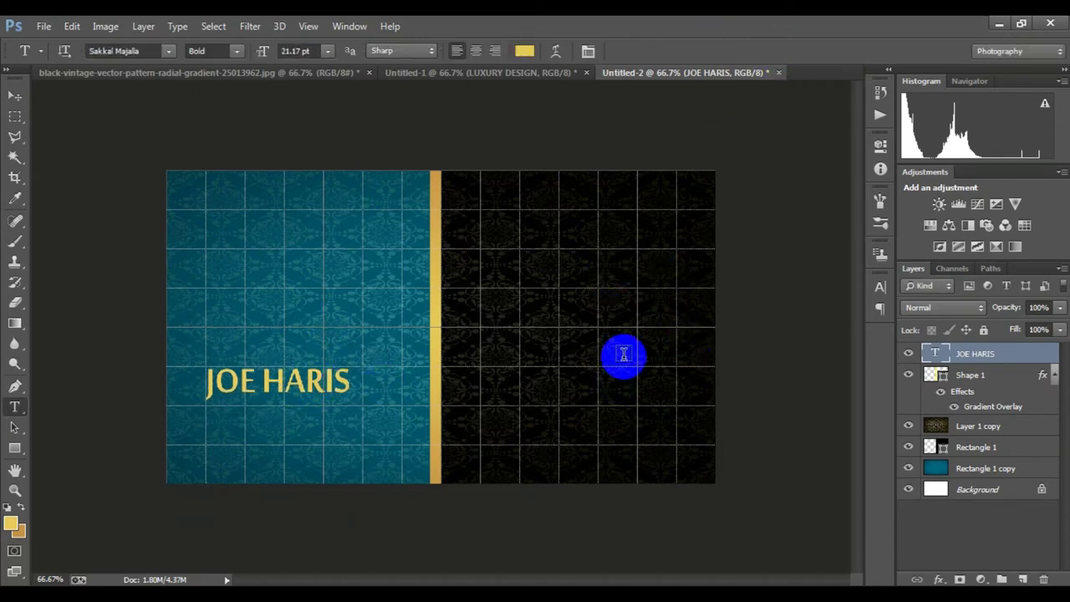
key(ctrl+t)
drag(318, 382, 321, 343)
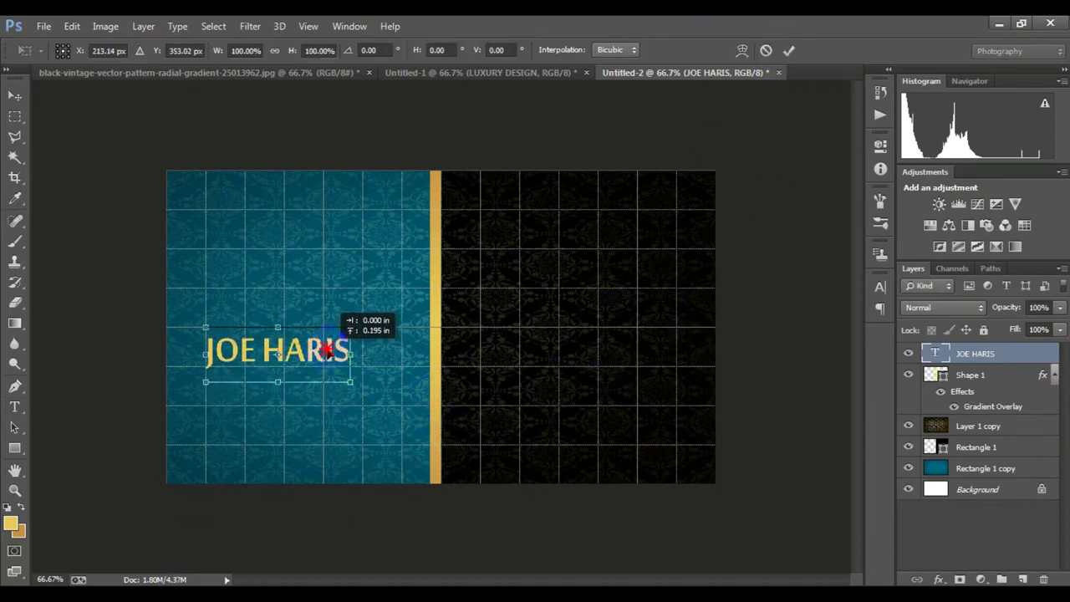
click(789, 50)
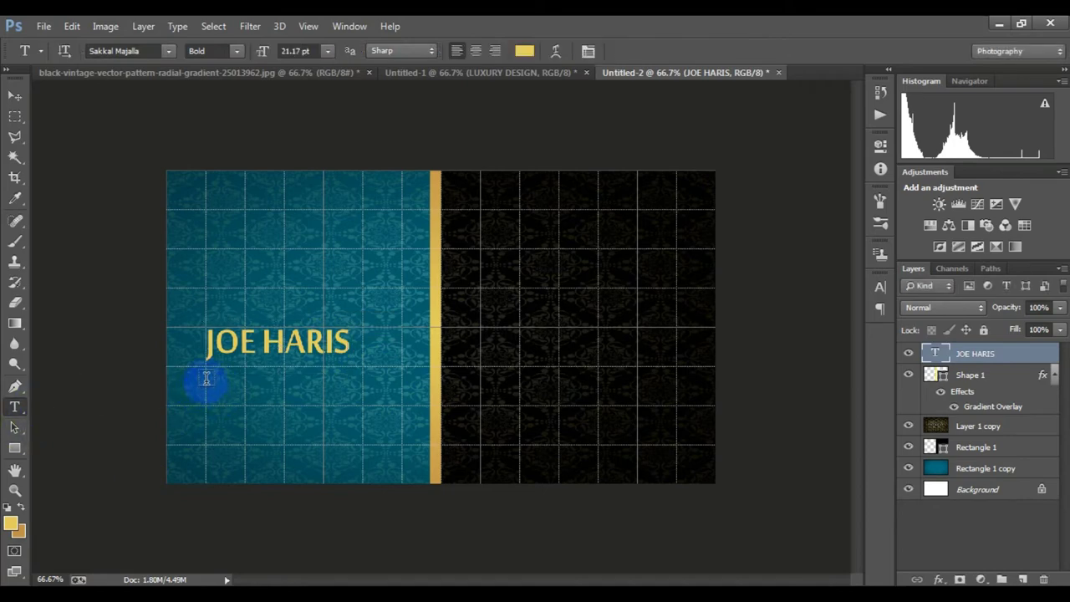
- Add GRAPHICS DESIGNER below the name, scaled to about 69% and positioned
click(206, 379)
text(GRAPHICS DESIGNER)
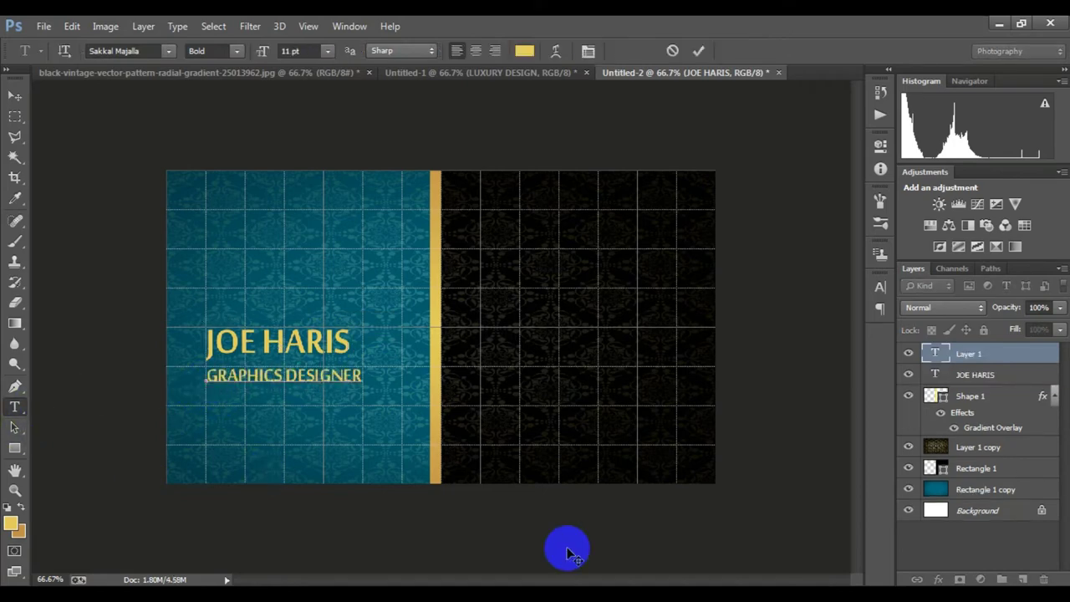
click(698, 51)
key(ctrl+t)
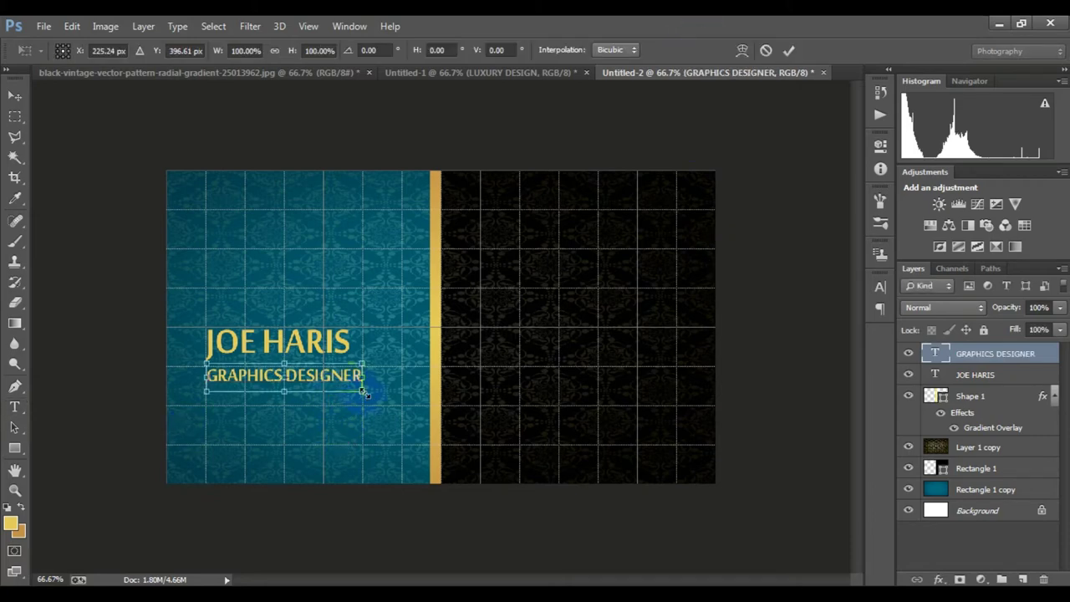
drag(363, 393, 314, 383)
scroll(276, 382, up, 1)
scroll(276, 382, up, 1)
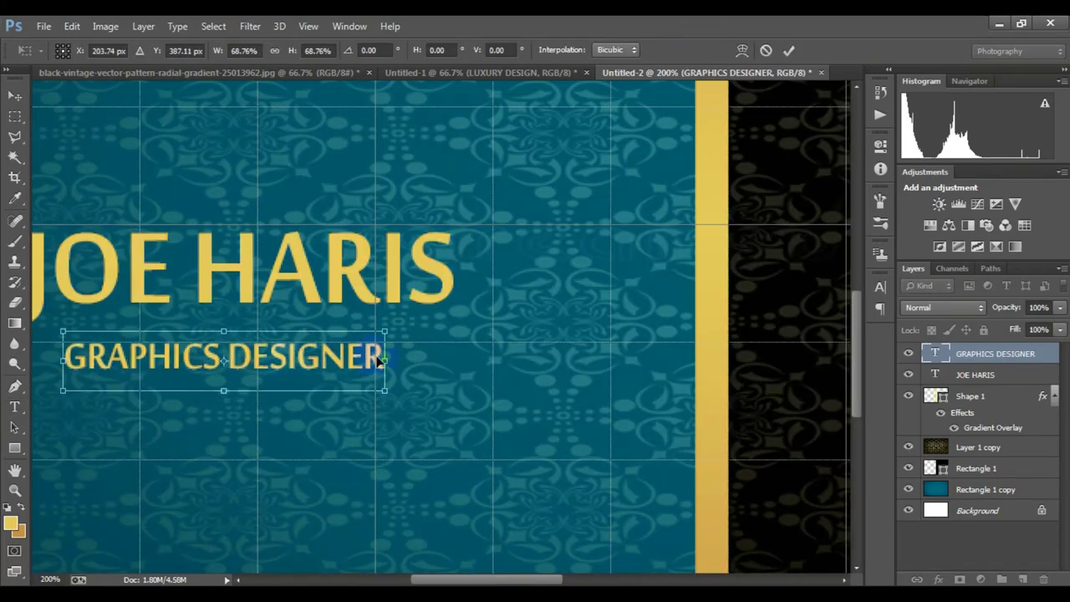
key(Return)
scroll(382, 401, down, 3)
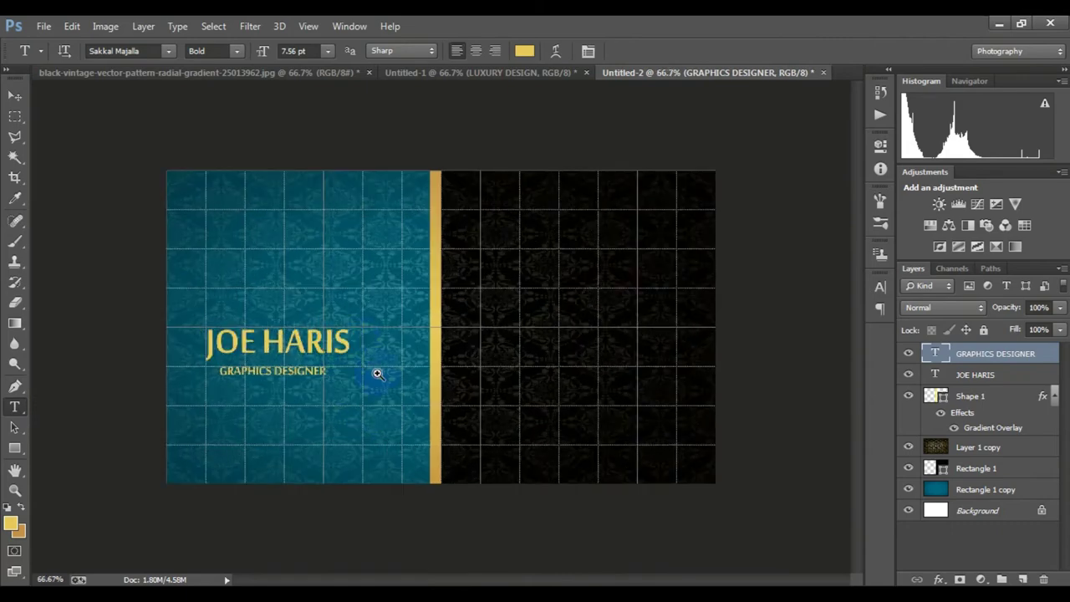
key(ctrl+t)
drag(304, 373, 307, 378)
click(788, 50)
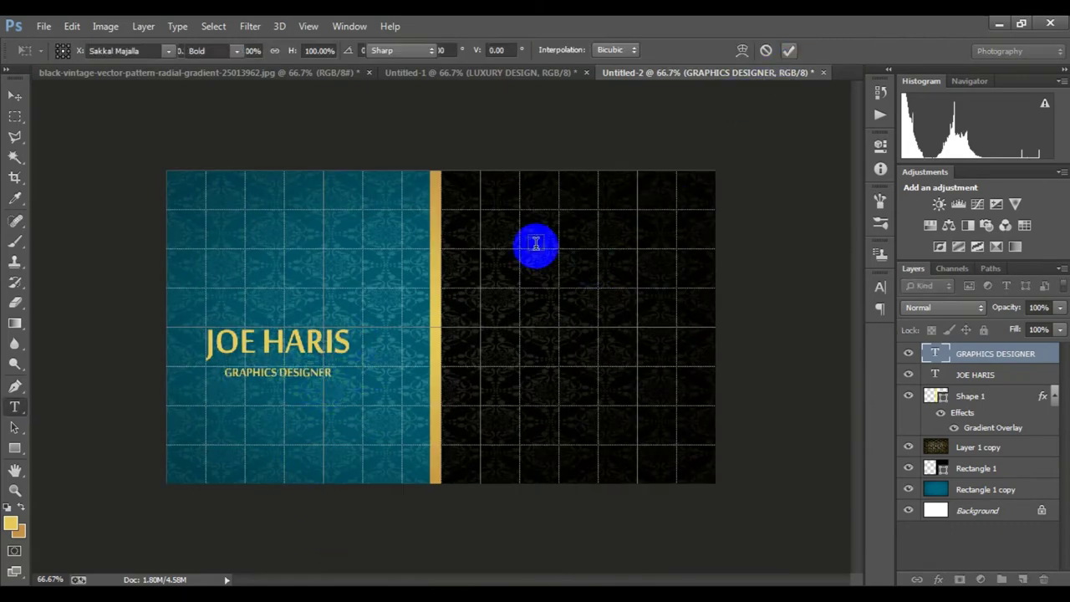
- Set the GRAPHICS DESIGNER text colour to efebdc in the Character settings
click(880, 286)
click(849, 294)
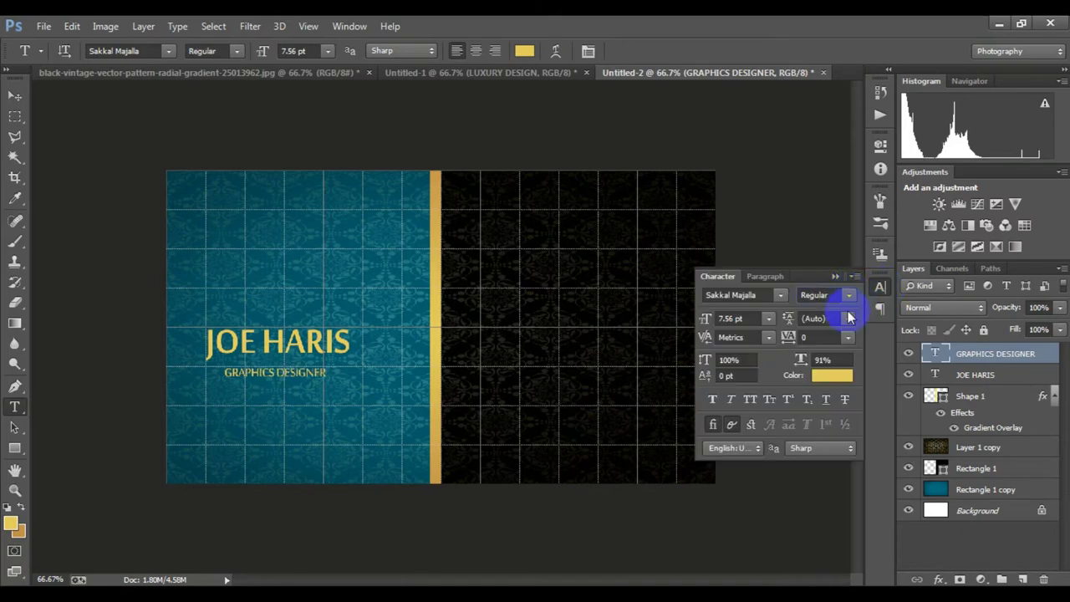
click(834, 274)
click(880, 287)
click(849, 294)
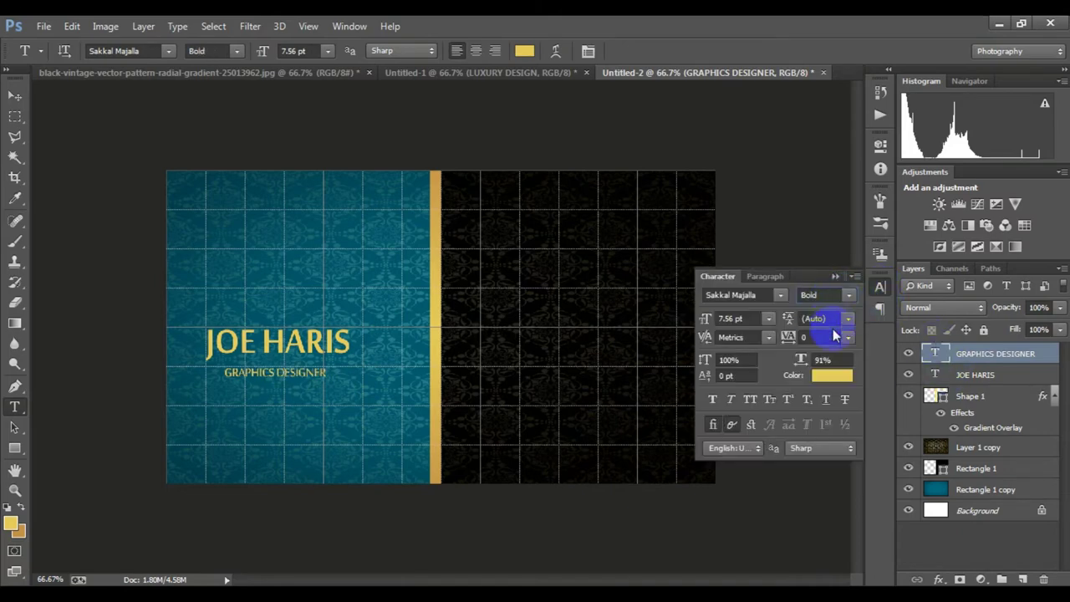
click(829, 383)
text(efebdc)
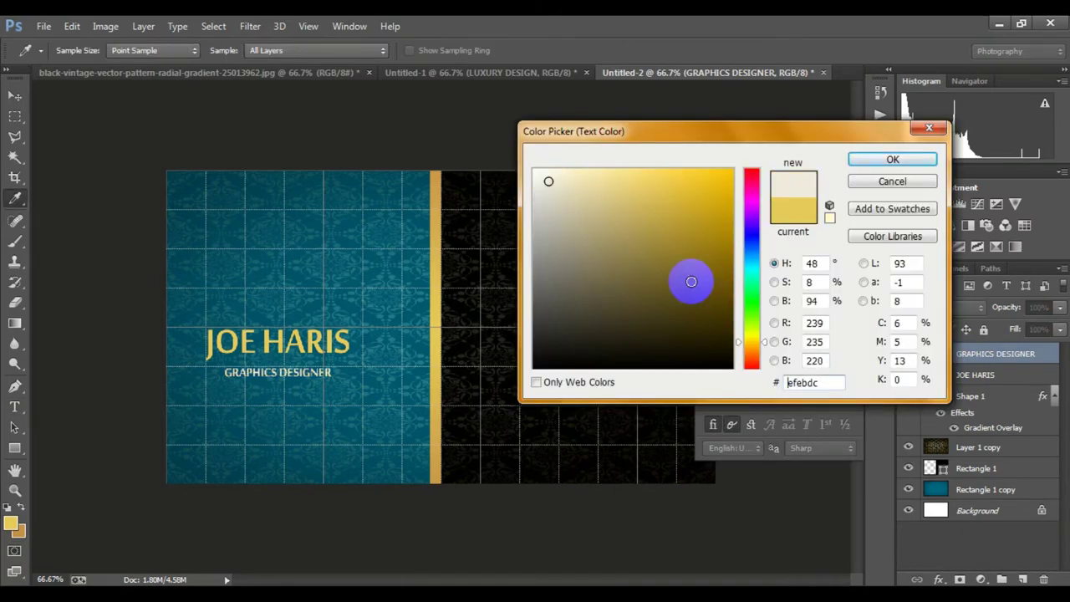
key(Return)
click(966, 514)
click(834, 276)
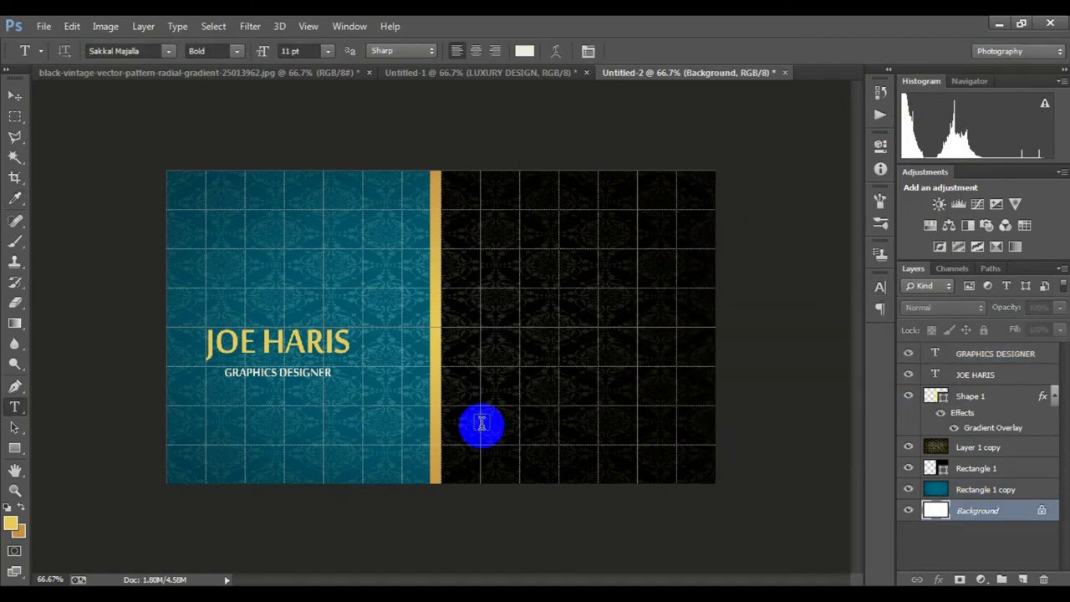
ctrl+alt+click(467, 342)
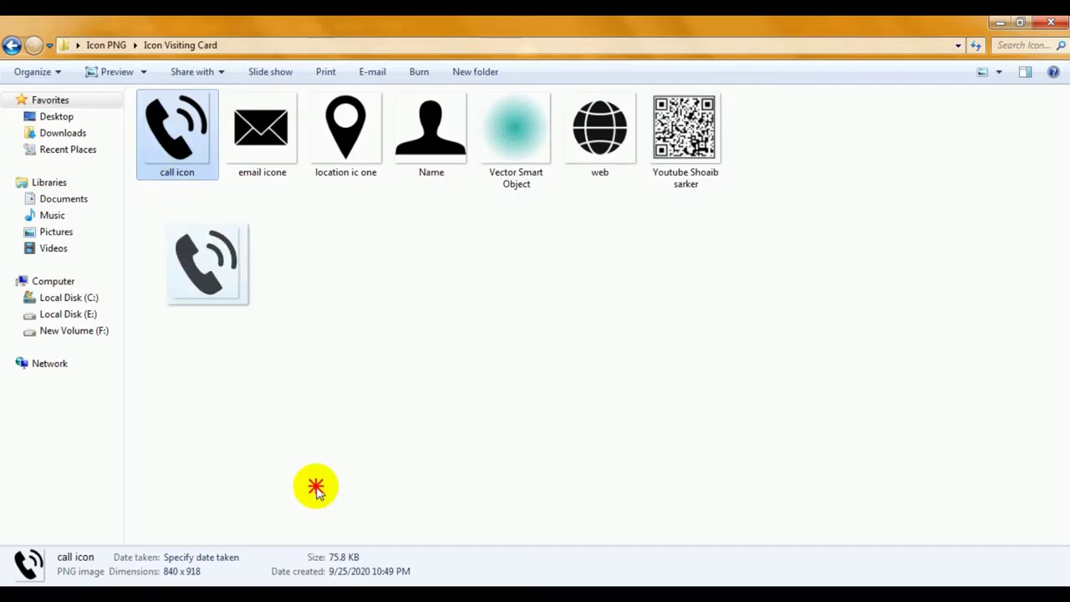
- Place the phone icon, rasterize it, fill it gold, and shrink it into position
drag(318, 488, 572, 346)
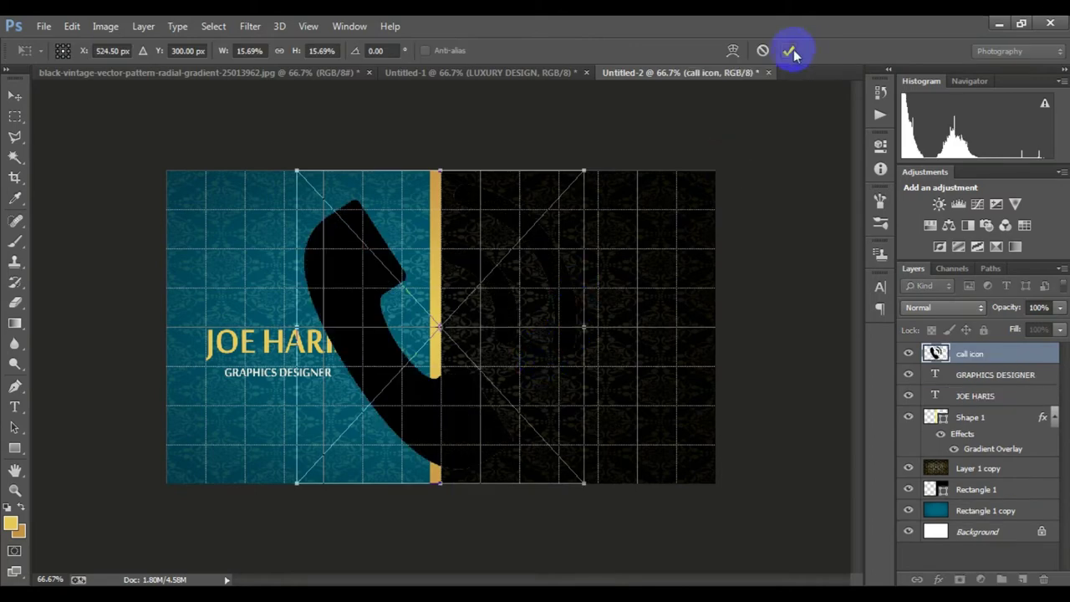
click(793, 49)
right_click(955, 354)
click(658, 250)
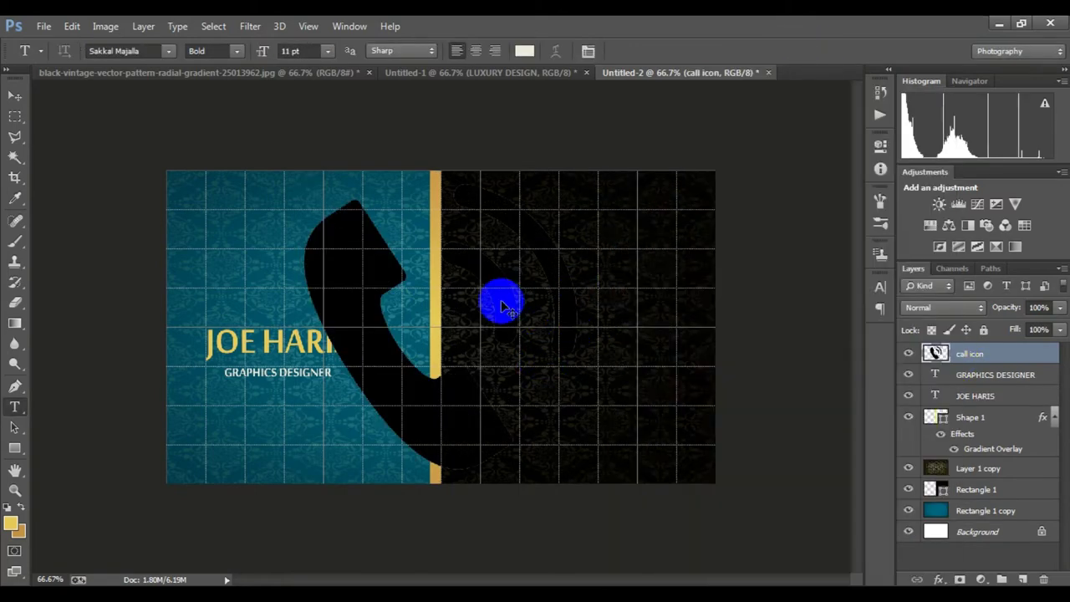
key(alt+shift+BackSpace)
key(ctrl+t)
mouse_move(577, 471)
mouse_down()
mouse_move(466, 312)
mouse_move(495, 303)
mouse_move(512, 326)
mouse_up()
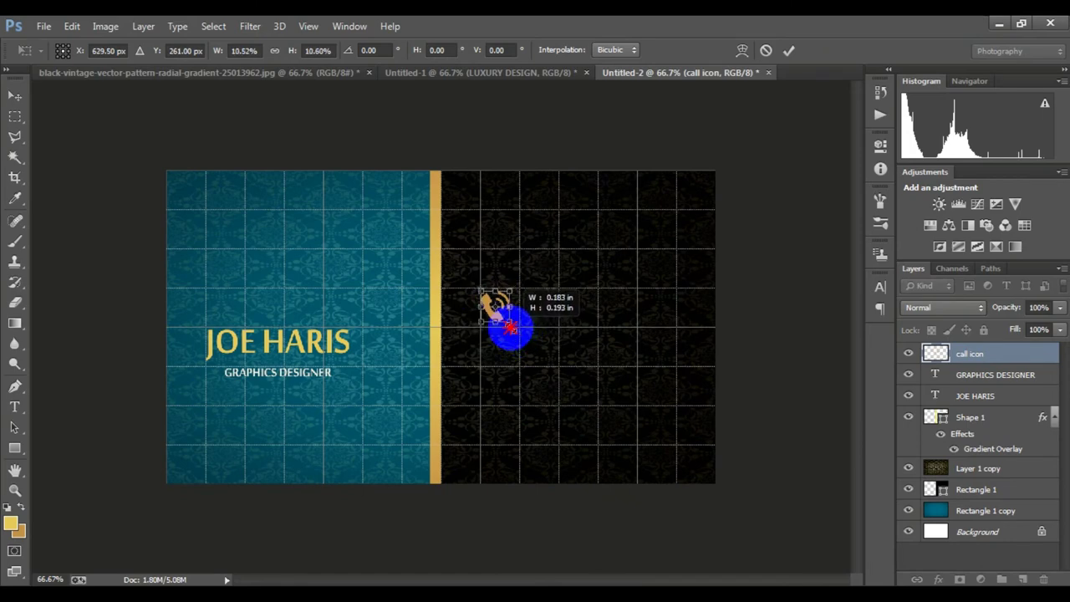
key(Return)
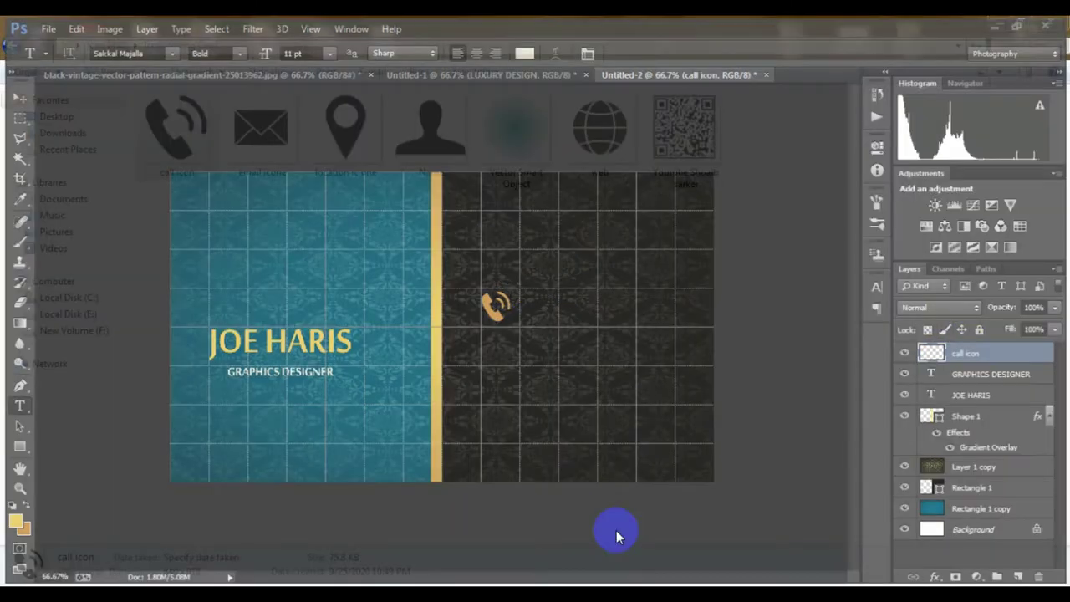
- Place the location icon PNG, rasterize it and fill it with the gold colour
click(569, 577)
mouse_move(351, 163)
mouse_down()
mouse_move(638, 568)
mouse_move(522, 380)
mouse_up()
click(788, 50)
right_click(943, 354)
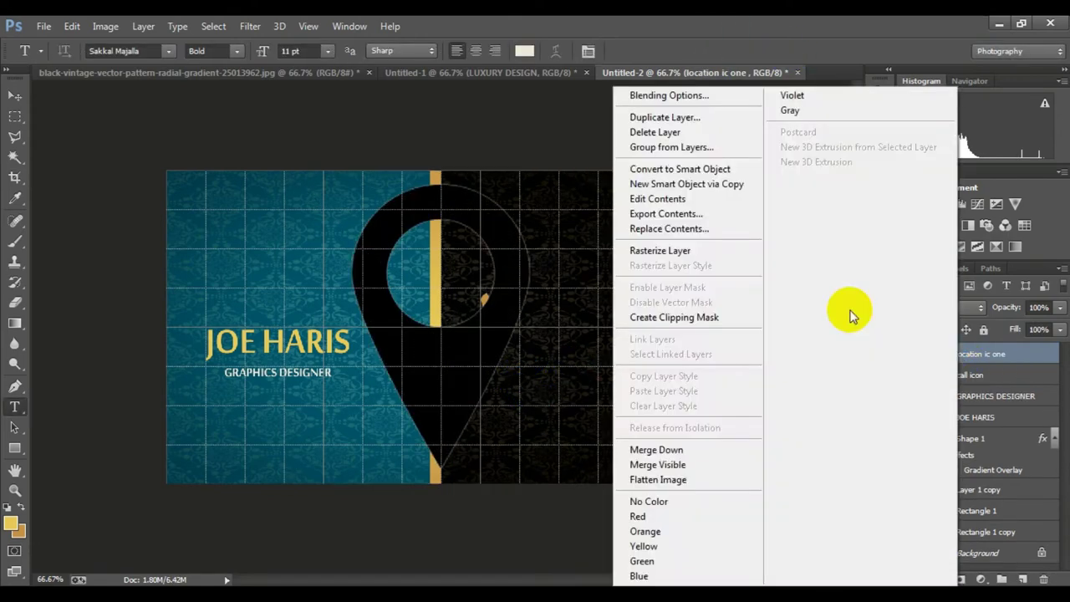
click(657, 323)
key(alt+shift+BackSpace)
key(ctrl+t)
- Scale the location pin down and position it directly below the phone icon
drag(516, 477, 475, 358)
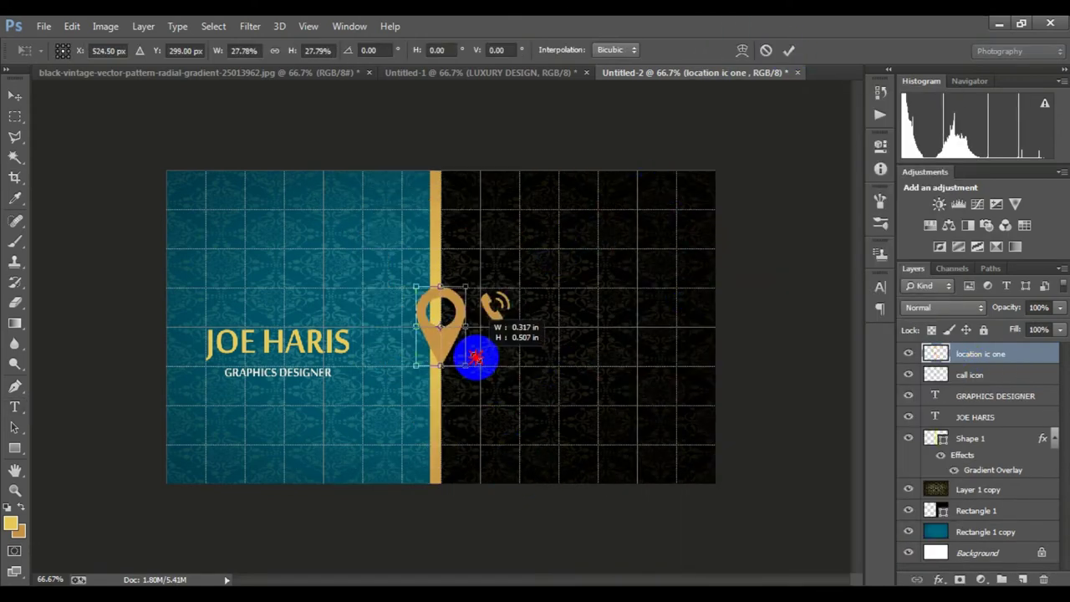
ctrl+click(466, 335)
ctrl+click(540, 395)
drag(226, 267, 397, 342)
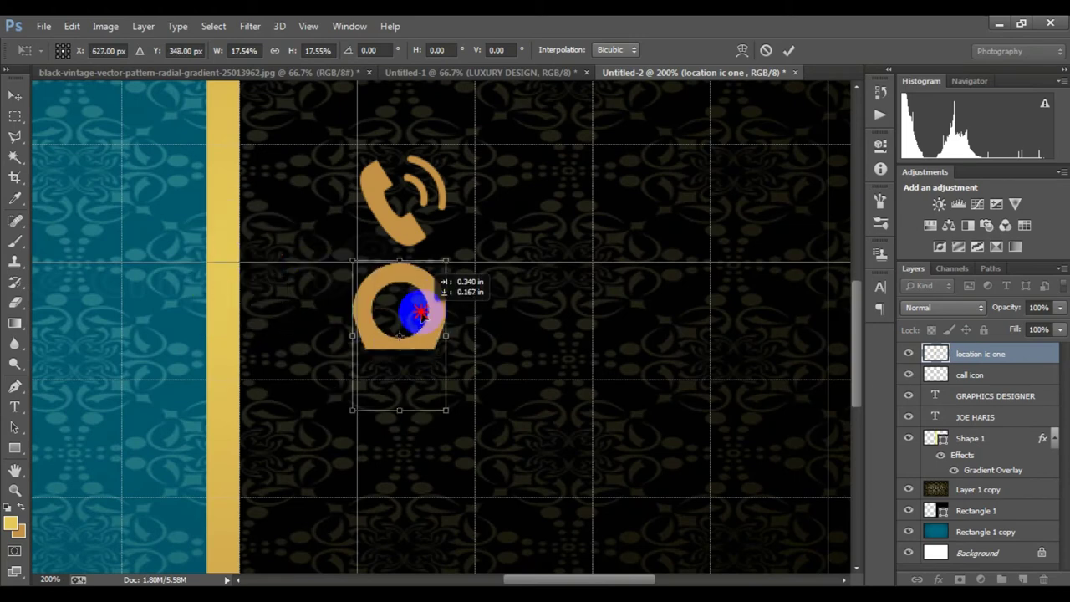
mouse_move(442, 413)
mouse_down()
mouse_move(428, 374)
mouse_move(436, 382)
mouse_up()
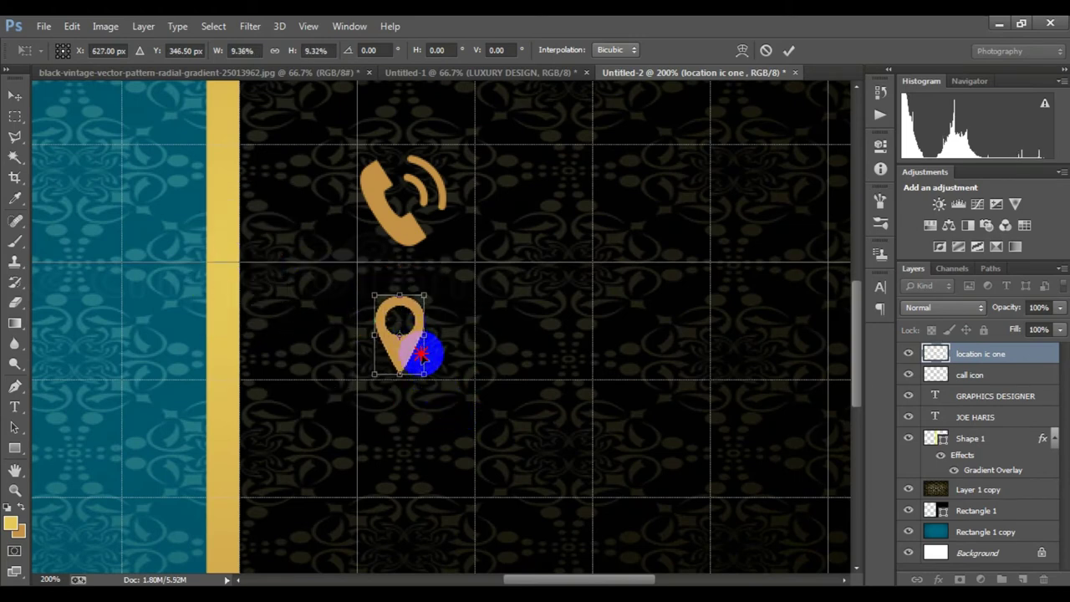
drag(412, 343, 424, 365)
click(788, 49)
- Drag the web globe icon file into the design
scroll(597, 370, down, 3)
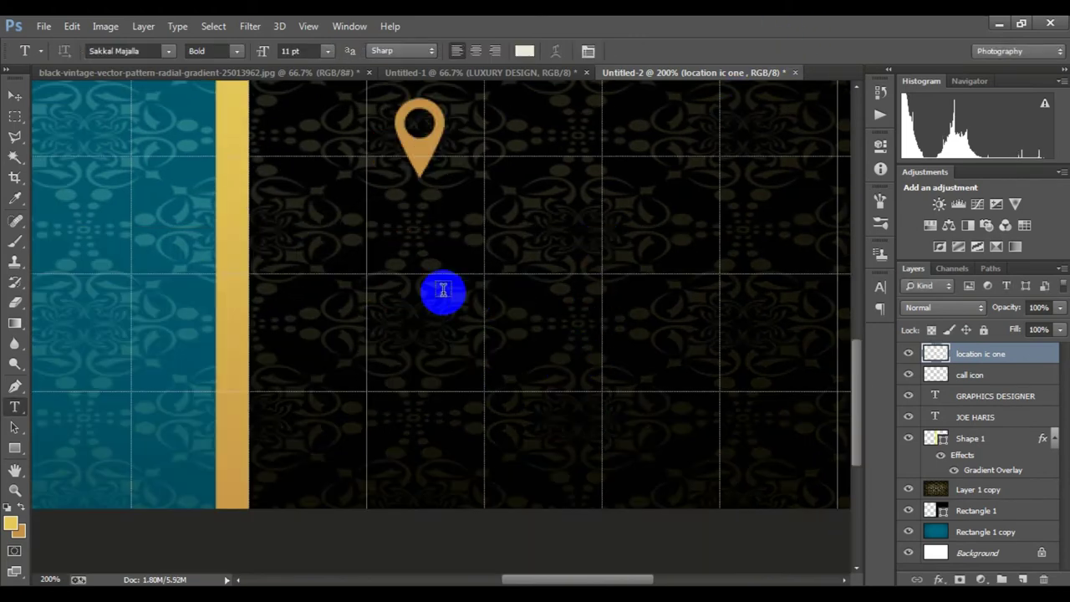
key(alt+Tab)
drag(600, 125, 574, 358)
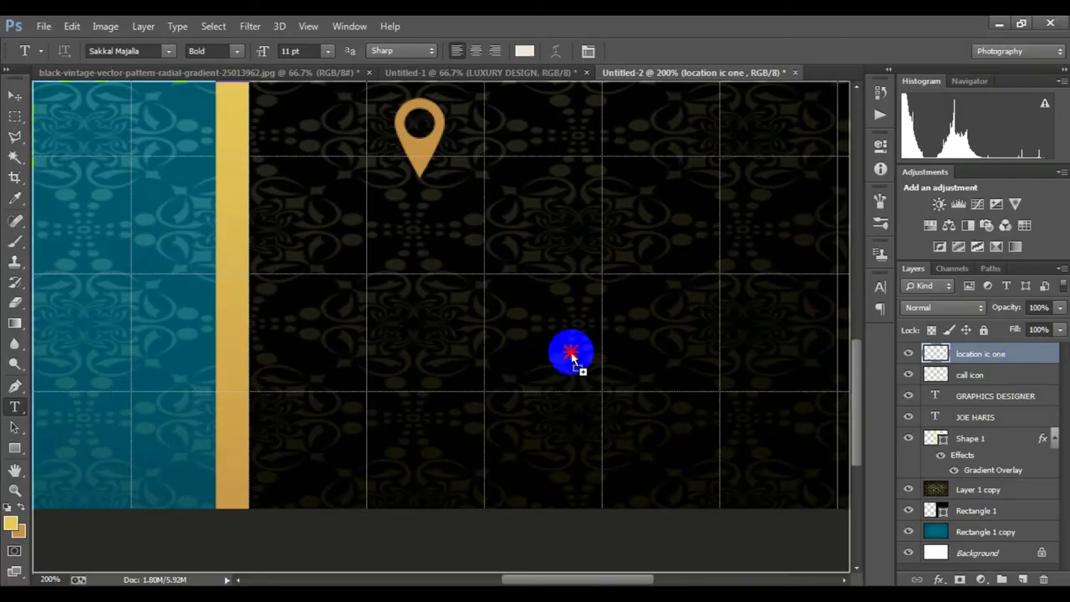
- Place the globe icon and shrink it to about 10% below the location pin
key(Return)
right_click(744, 209)
key(Escape)
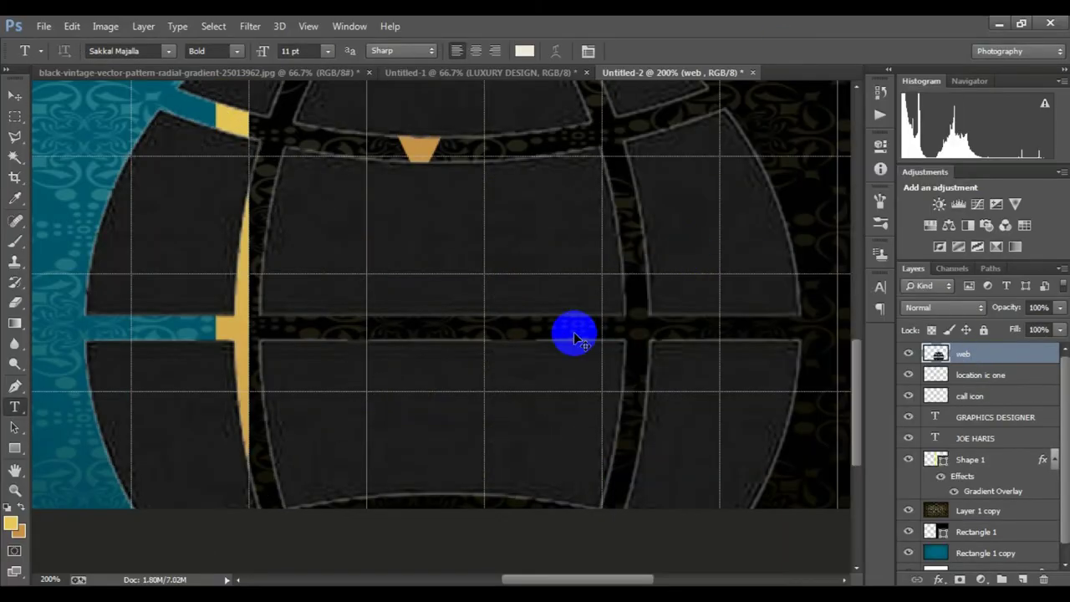
key(ctrl+t)
key(ctrl+minus)
key(ctrl+minus)
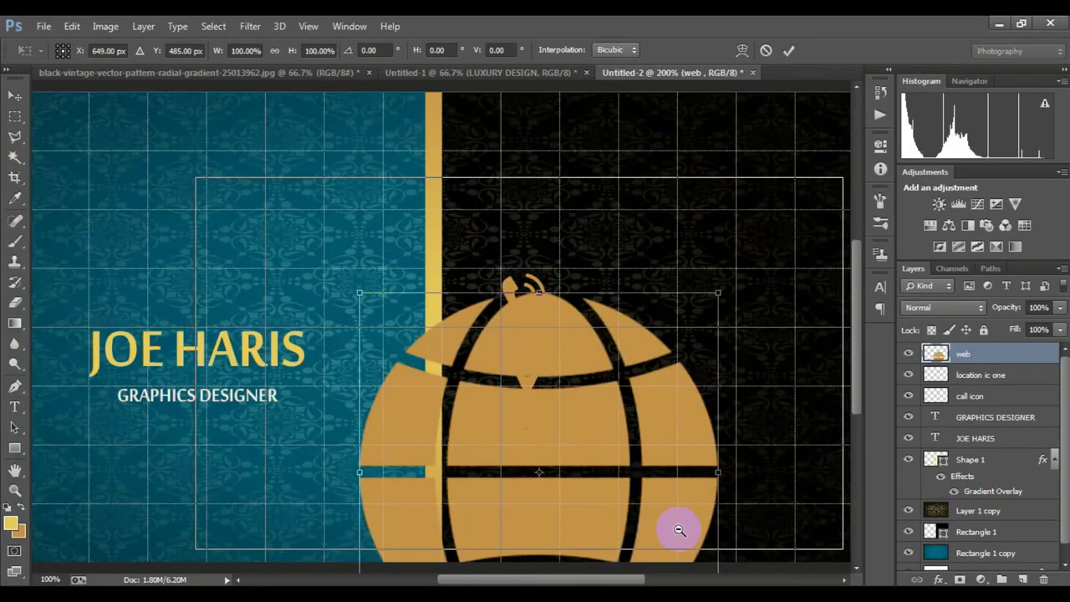
drag(620, 541, 554, 413)
key(ctrl+plus)
key(ctrl+plus)
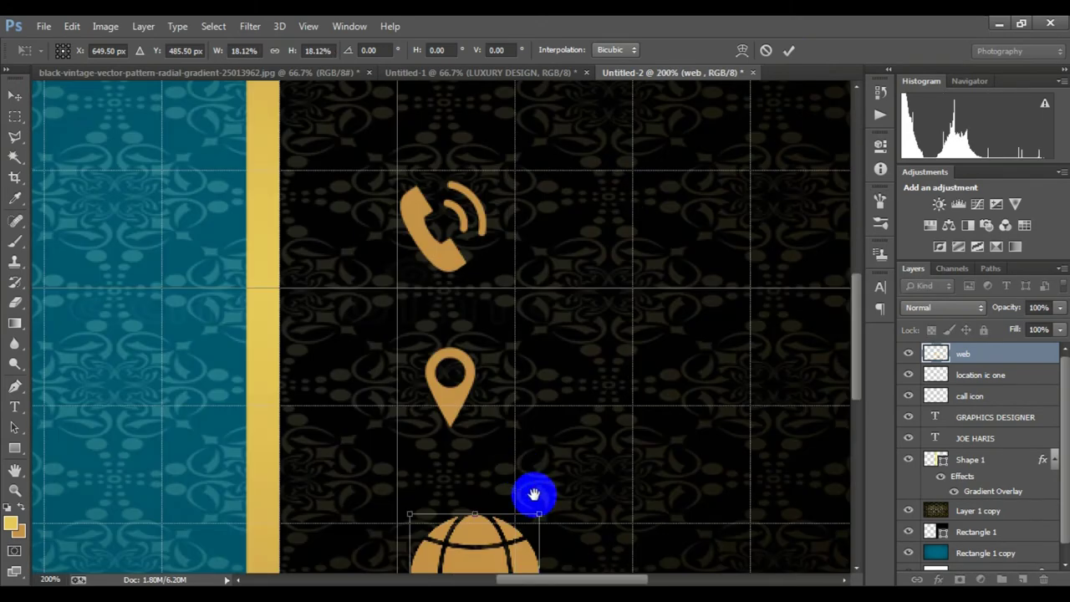
drag(479, 399, 481, 396)
drag(535, 475, 501, 439)
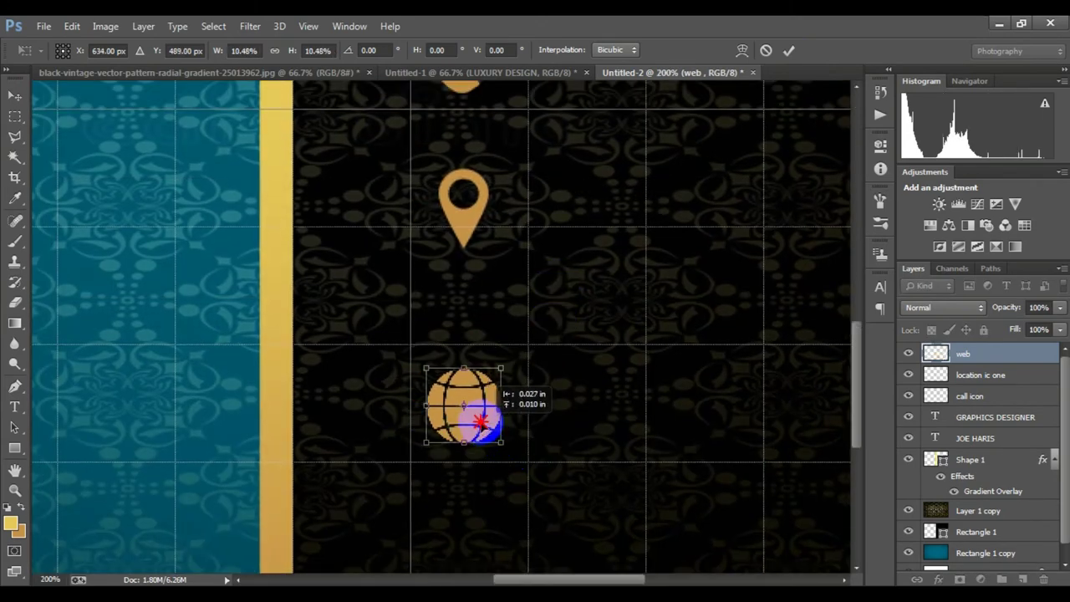
click(788, 50)
- Move the globe up closer to the location pin
key(t)
key(ctrl+minus)
key(ctrl+minus)
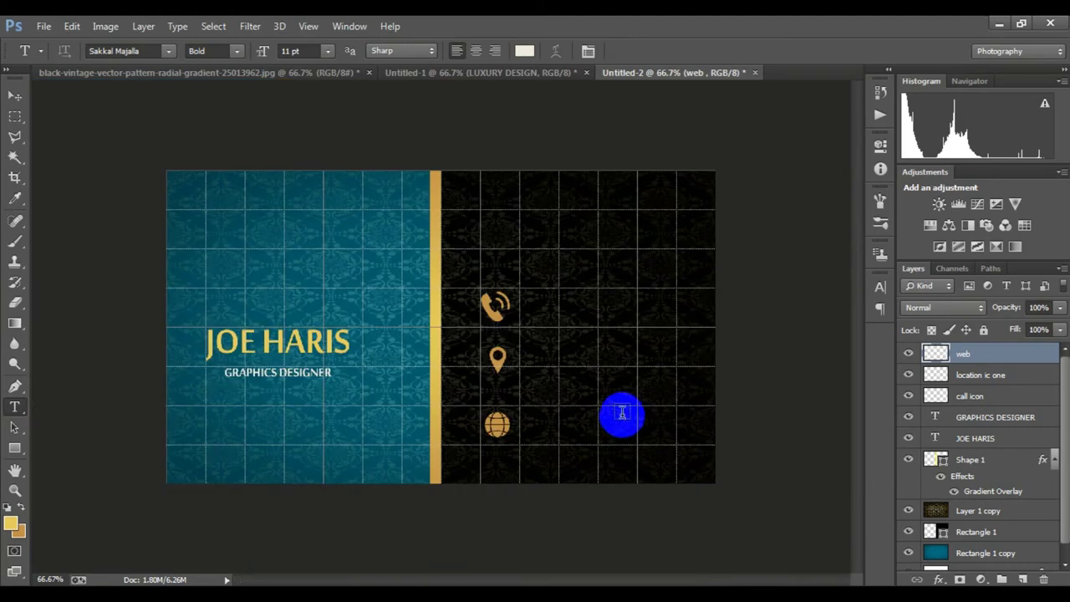
key(ctrl+plus)
key(ctrl+t)
drag(495, 424, 493, 396)
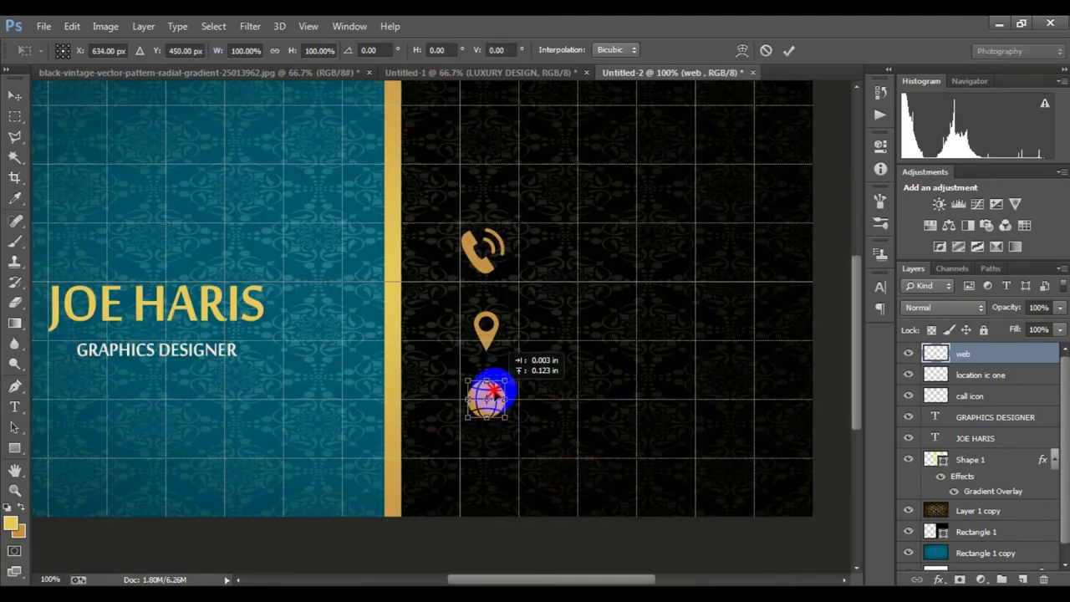
click(789, 50)
key(t)
scroll(618, 475, down, 1)
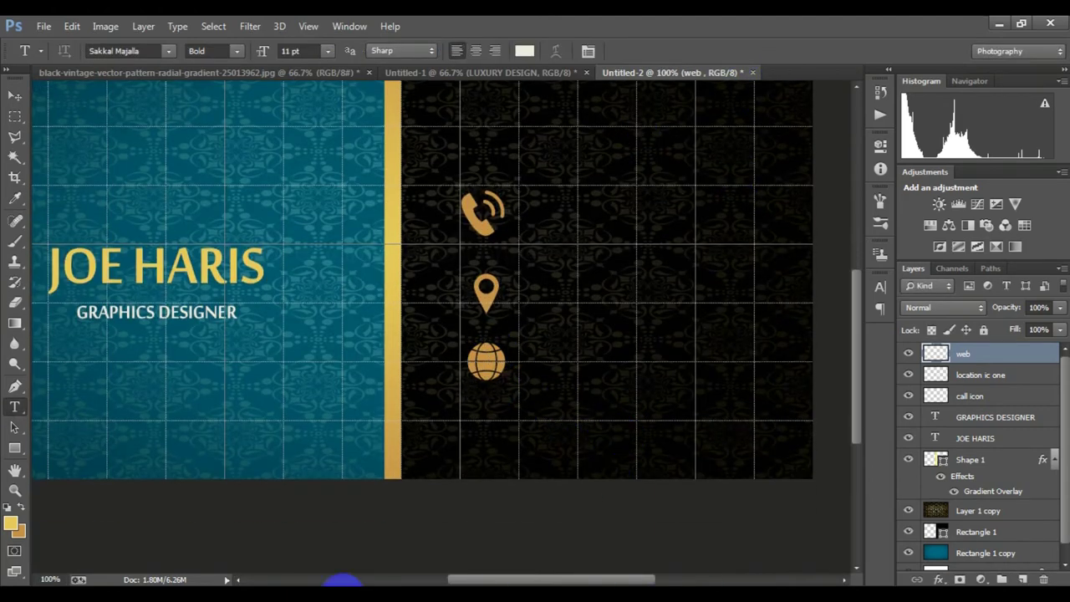
- Place the email envelope icon PNG and rasterize its layer
click(343, 585)
drag(260, 131, 536, 427)
click(789, 50)
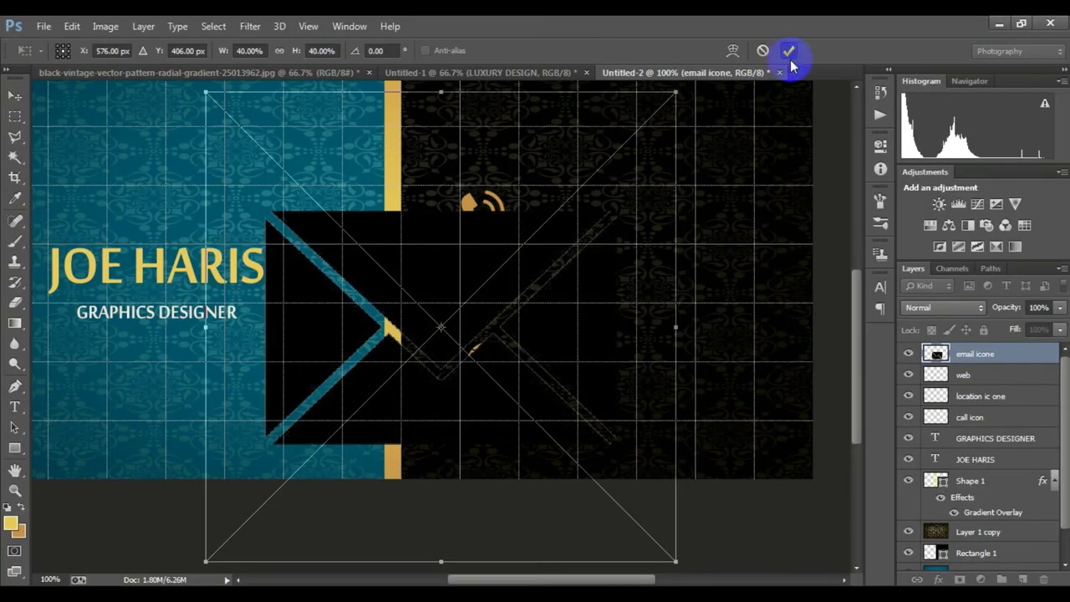
right_click(961, 353)
click(669, 287)
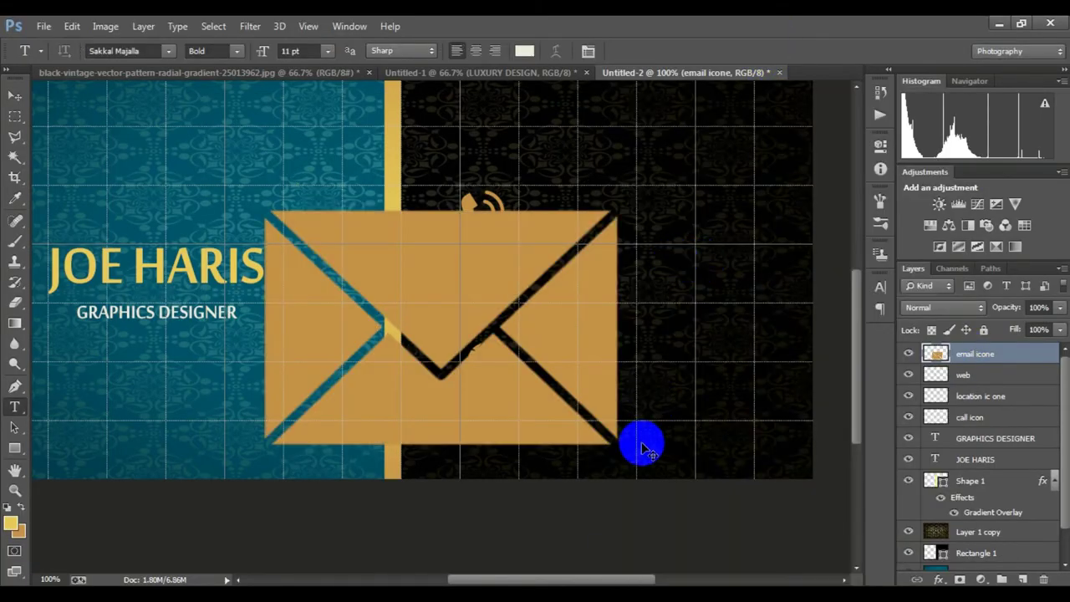
- Shrink the envelope to a small icon and set it below the globe
key(ctrl+t)
drag(617, 443, 485, 323)
key(ctrl+plus)
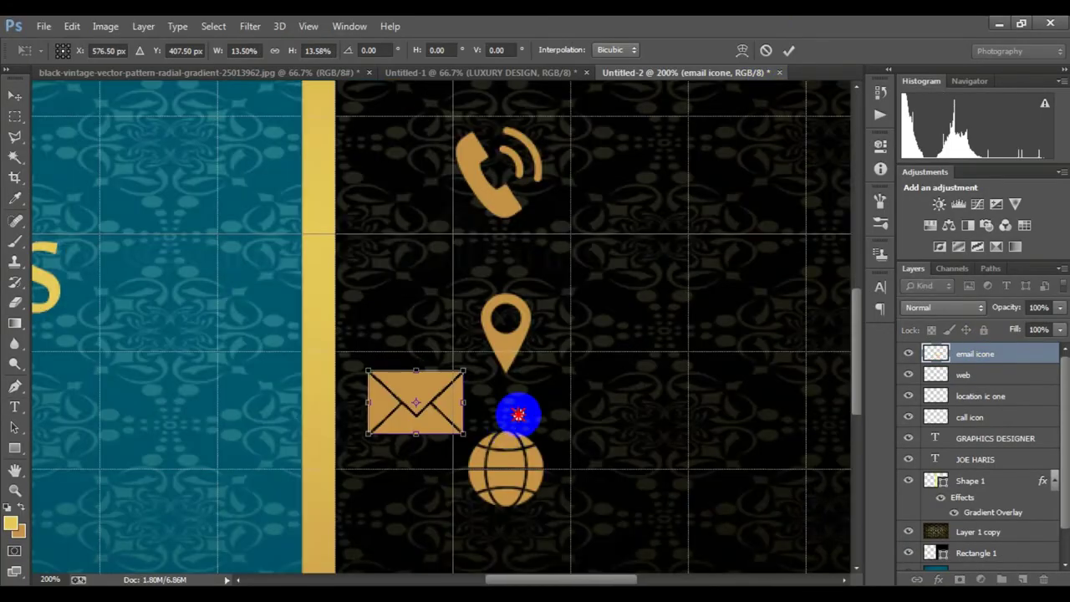
scroll(513, 411, down, 3)
drag(454, 458, 454, 410)
drag(496, 451, 466, 430)
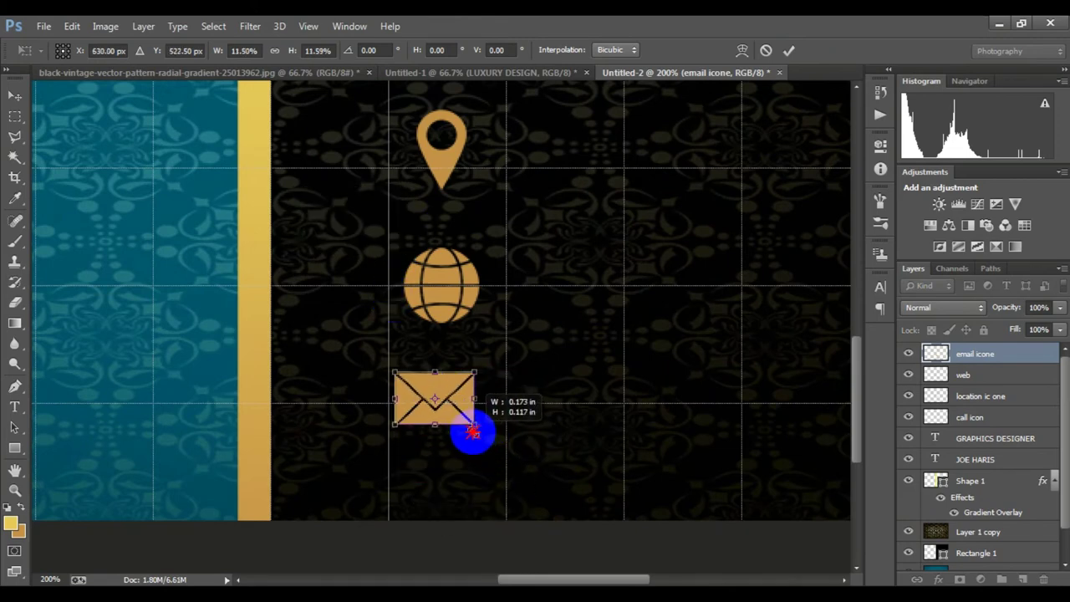
click(789, 50)
key(t)
- Shrink the globe slightly and begin resizing the location pin
click(970, 374)
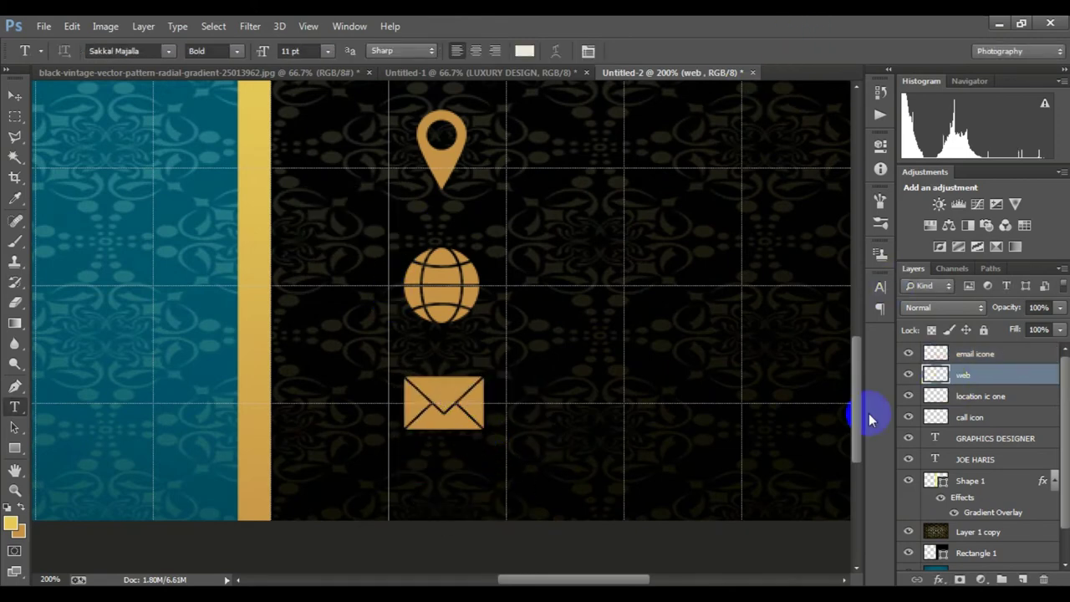
key(ctrl+t)
drag(478, 325, 472, 315)
click(790, 50)
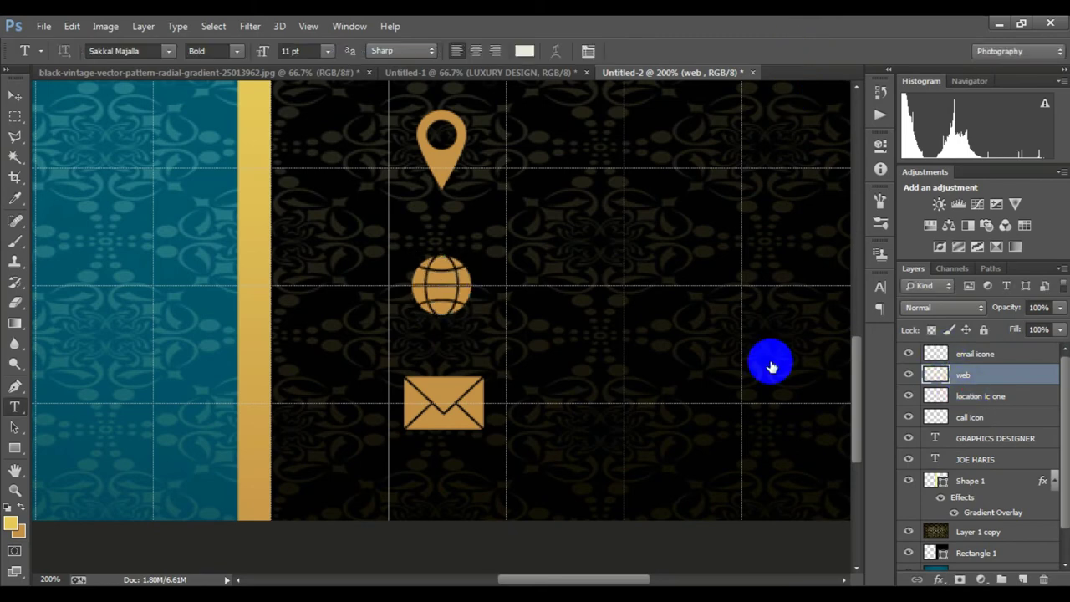
scroll(694, 363, up, 2)
key(alt+bracketleft)
key(ctrl+t)
drag(453, 222, 452, 229)
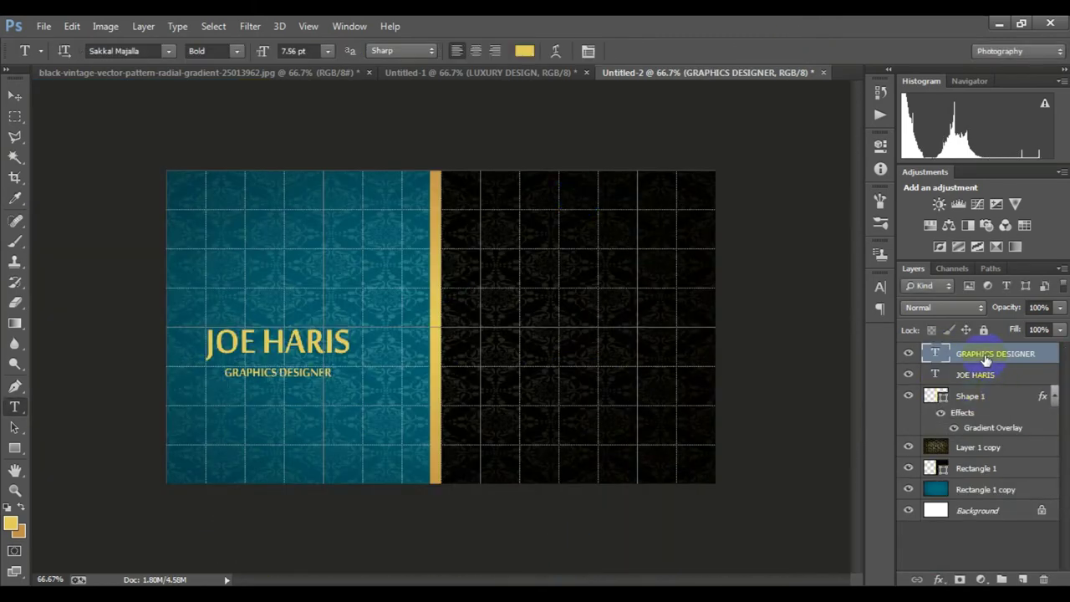
- Keep the subtitle font style Bold and give the subtitle a new colour
click(880, 287)
click(849, 294)
click(823, 310)
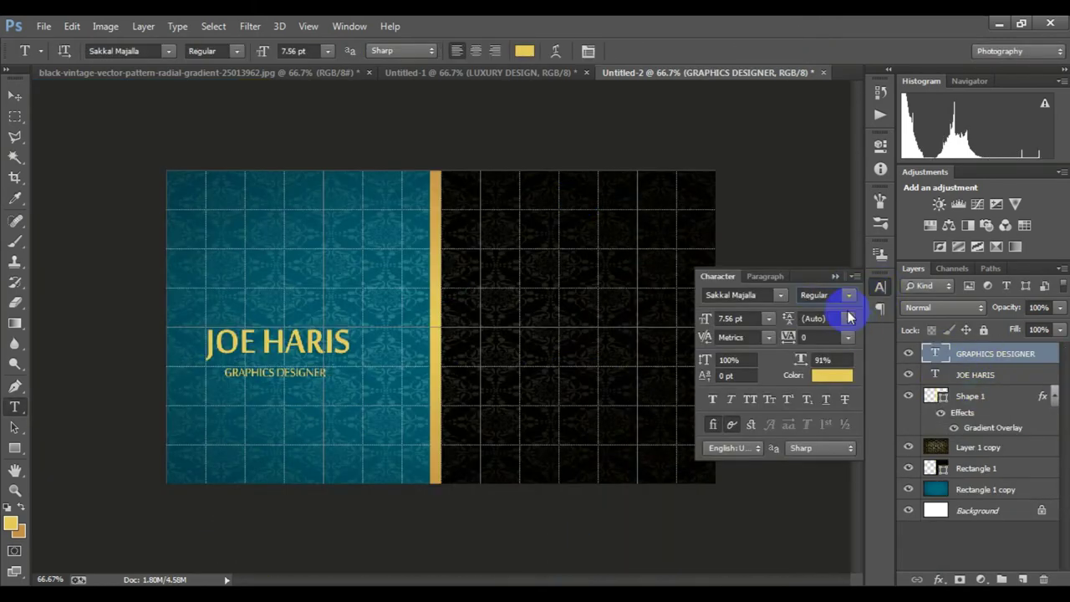
click(879, 287)
click(848, 294)
click(818, 323)
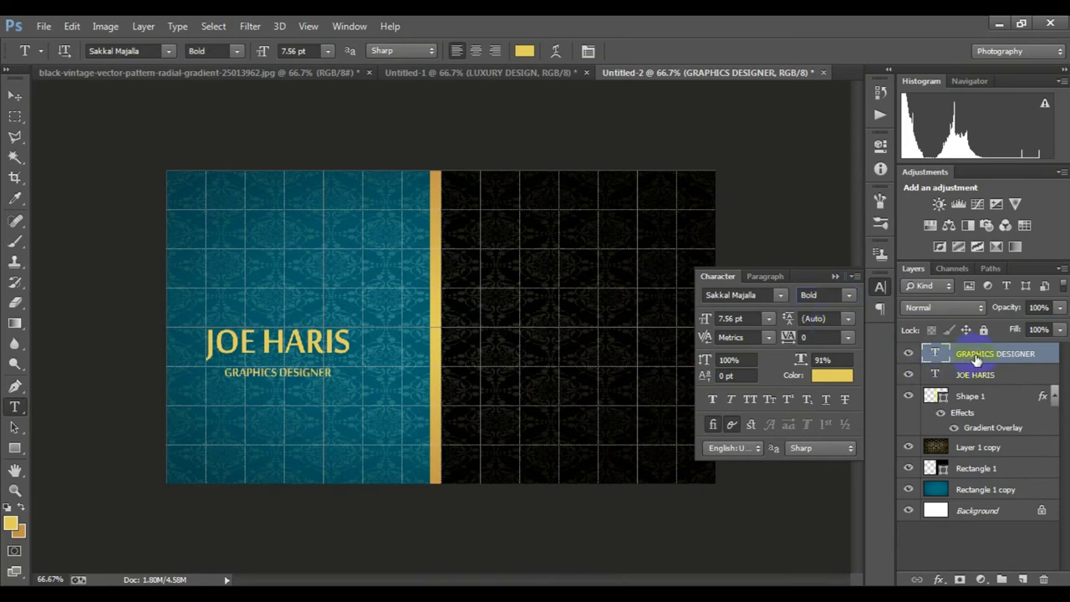
click(830, 376)
click(892, 158)
click(969, 512)
click(835, 276)
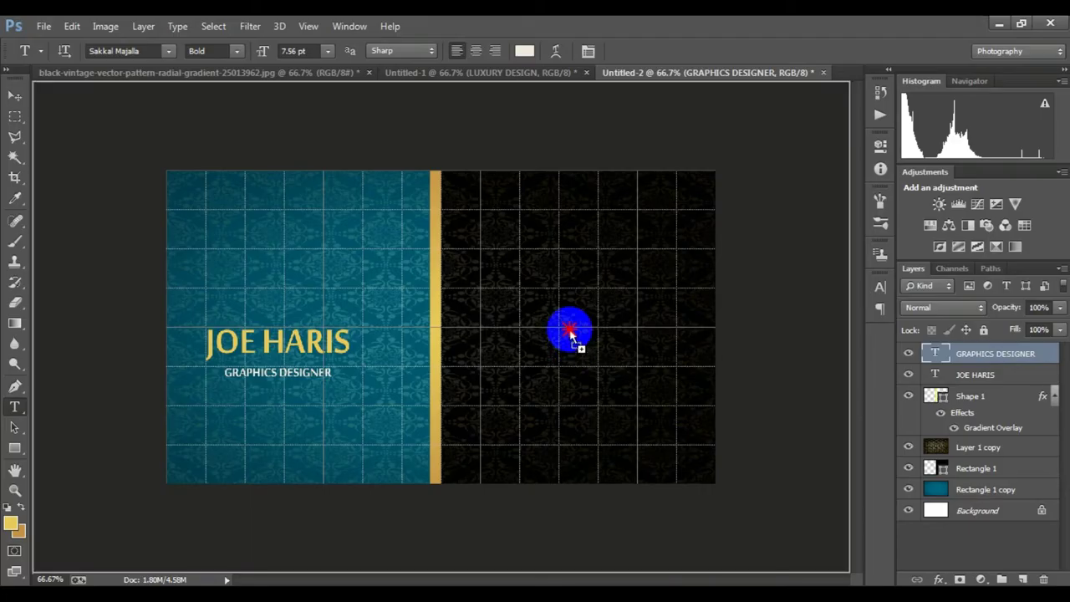
- Rasterize the placed phone icon and shrink it to a small size
click(789, 48)
right_click(927, 354)
click(680, 248)
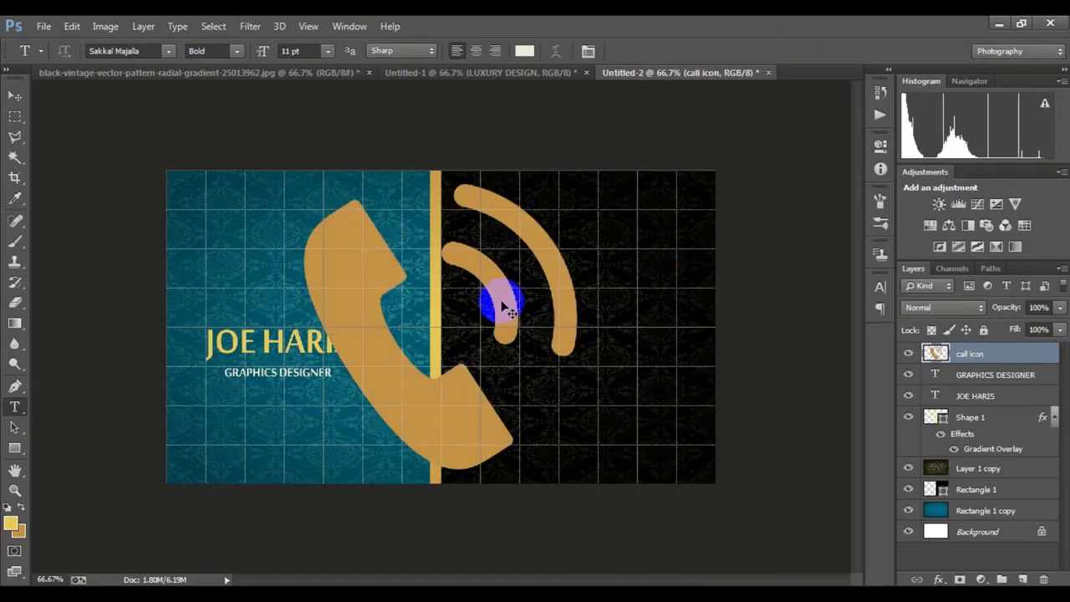
key(ctrl+t)
mouse_move(596, 498)
mouse_down()
mouse_move(490, 327)
mouse_move(490, 292)
mouse_move(523, 332)
mouse_move(509, 324)
mouse_up()
click(789, 50)
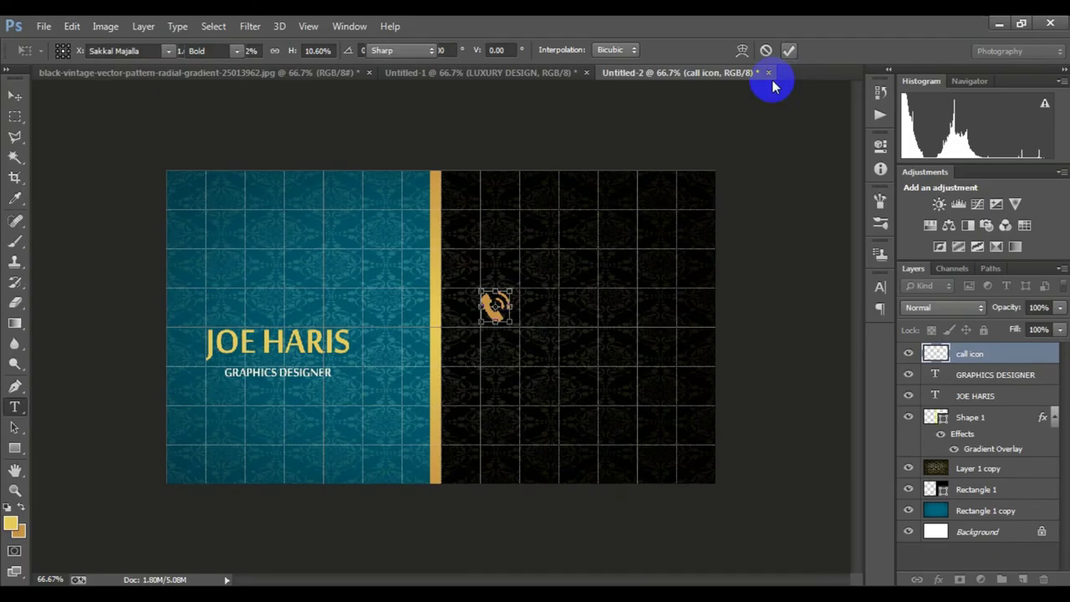
- Place the location icon file, rasterize it and fill it with gold
click(551, 571)
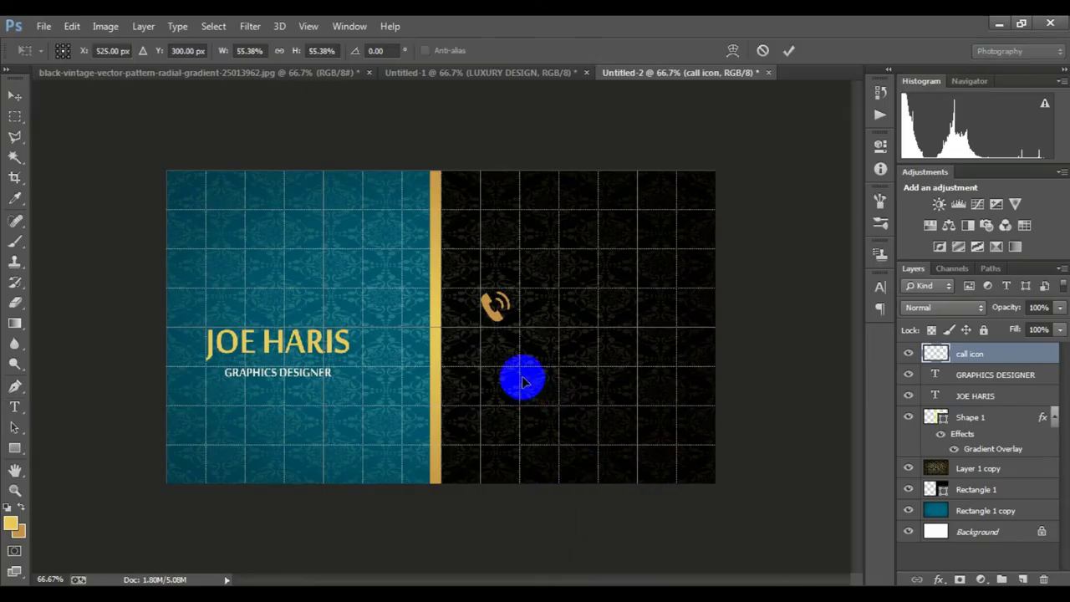
drag(640, 571, 521, 376)
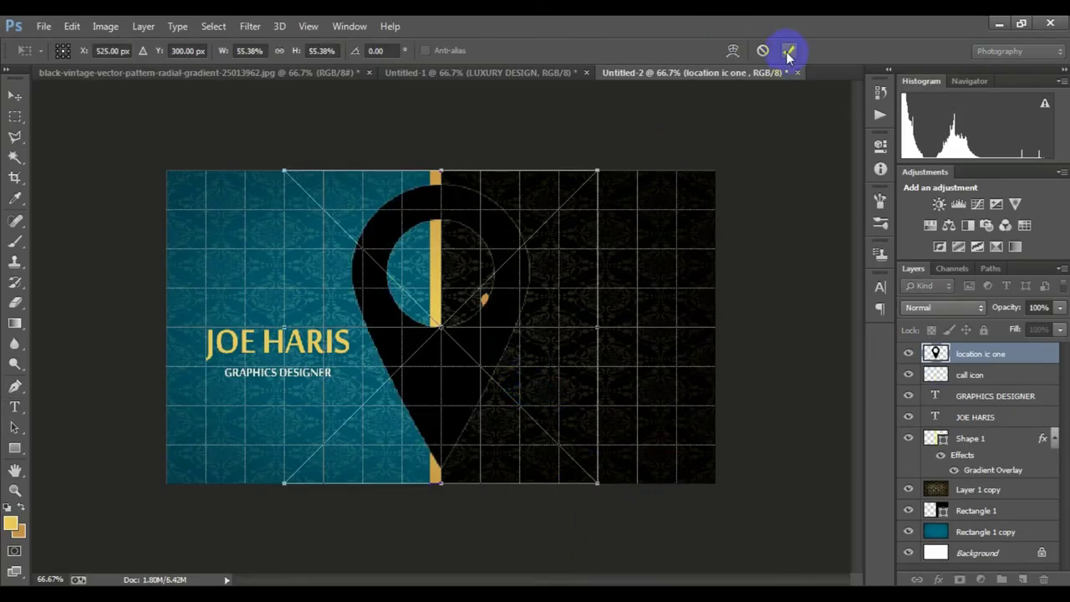
click(788, 51)
right_click(943, 354)
click(690, 295)
key(shift+alt+BackSpace)
- Shrink the location pin to about 9% and center it below the phone icon
key(ctrl+t)
drag(509, 470, 473, 339)
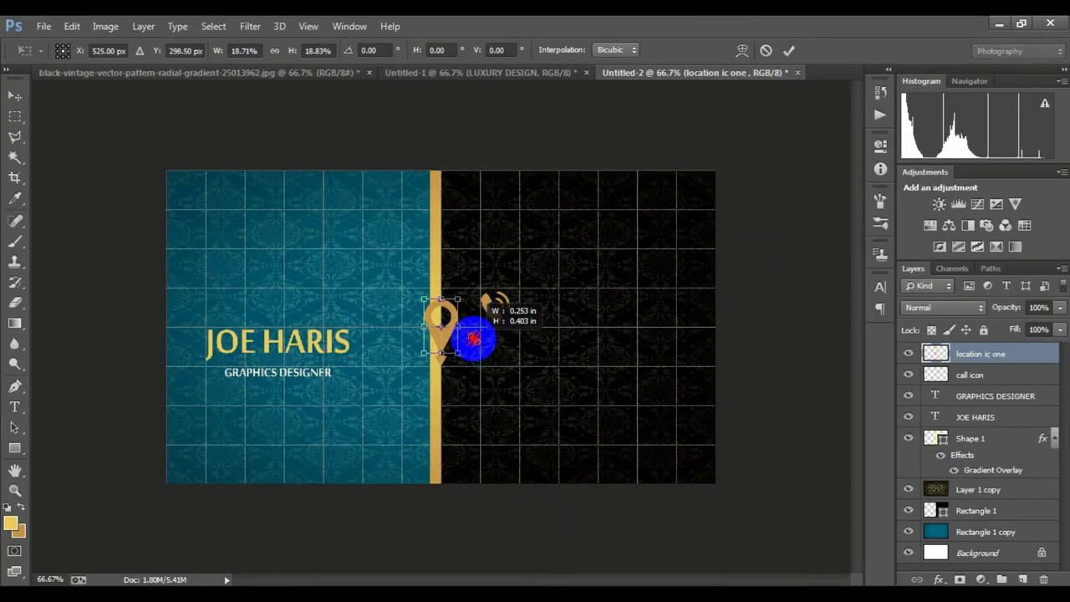
key(ctrl+plus)
key(ctrl+plus)
drag(263, 240, 418, 317)
drag(443, 412, 426, 370)
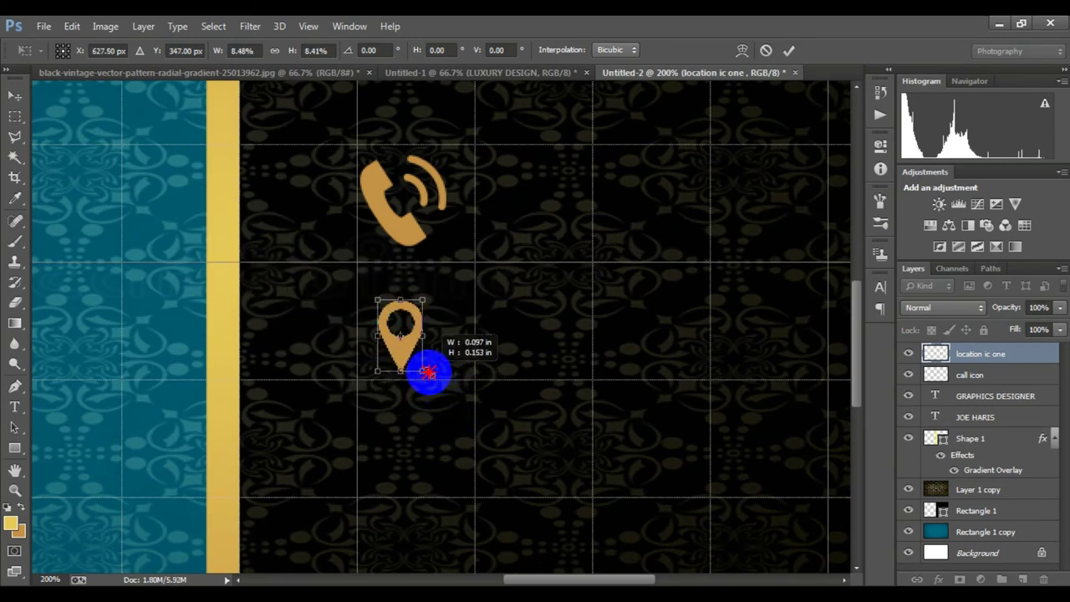
drag(410, 335, 424, 365)
key(Return)
key(t)
scroll(590, 471, down, 3)
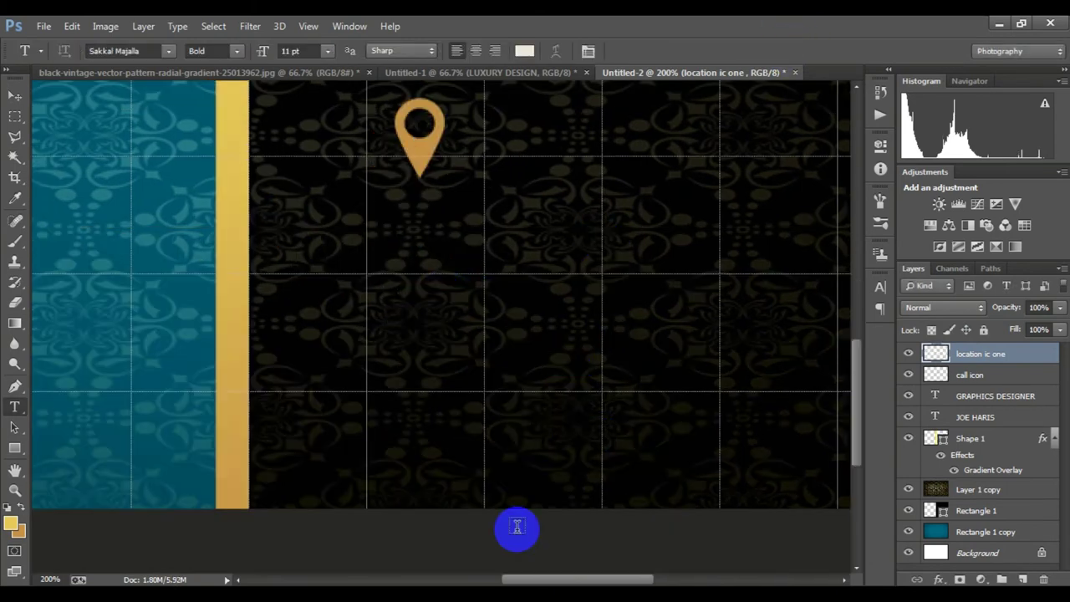
- Place the web globe image and shrink it to about 10%
key(alt+Tab)
click(600, 130)
drag(601, 129, 566, 351)
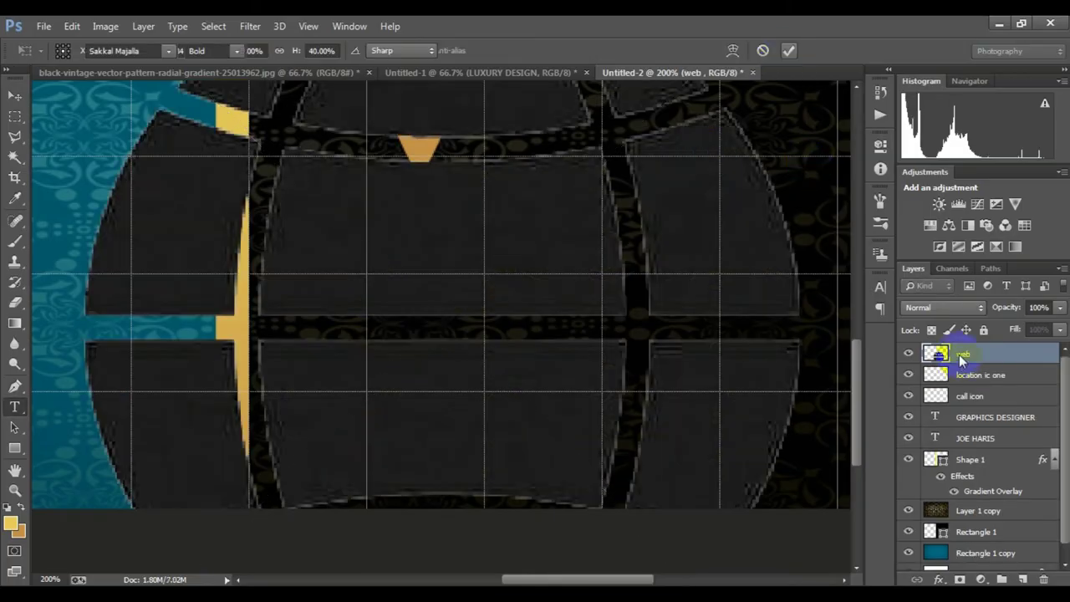
key(ctrl+t)
key(ctrl+0)
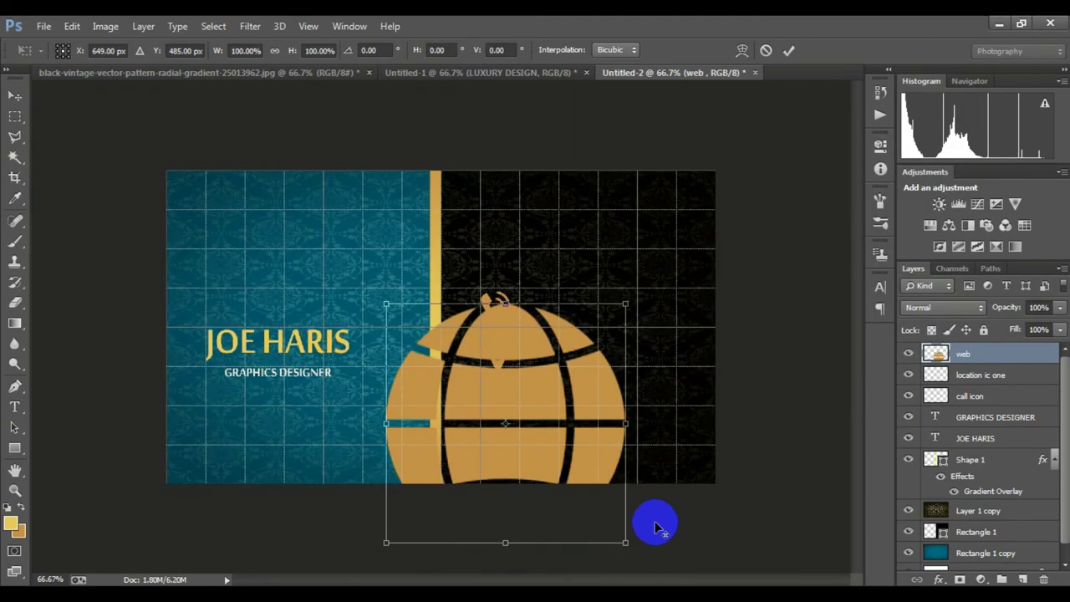
drag(652, 521, 557, 413)
key(ctrl+plus)
key(ctrl+plus)
drag(549, 477, 502, 440)
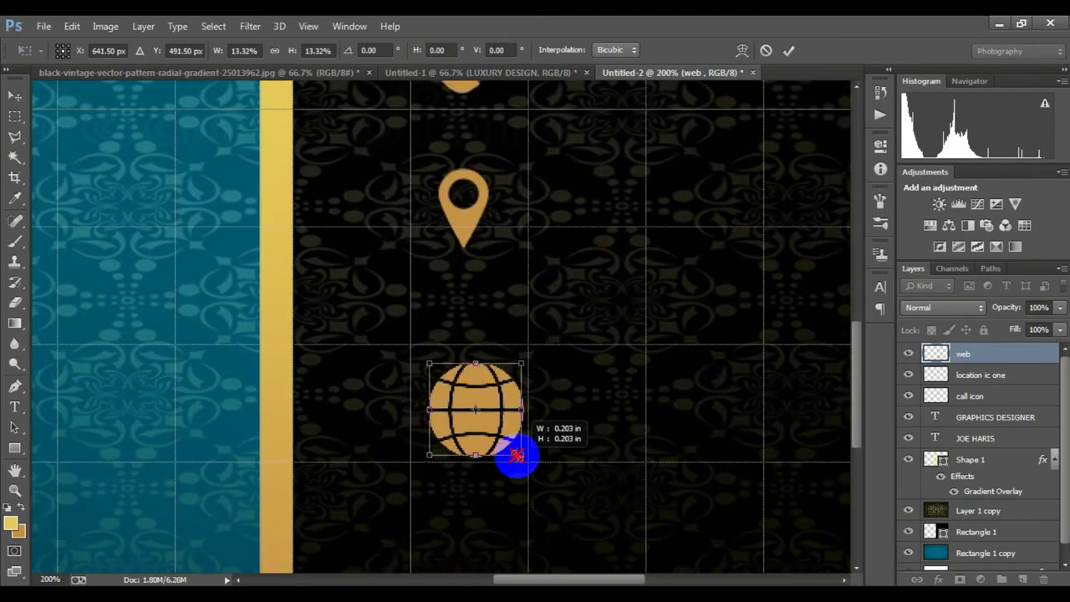
click(789, 50)
- Move the globe below the location pin
key(ctrl+minus)
key(ctrl+0)
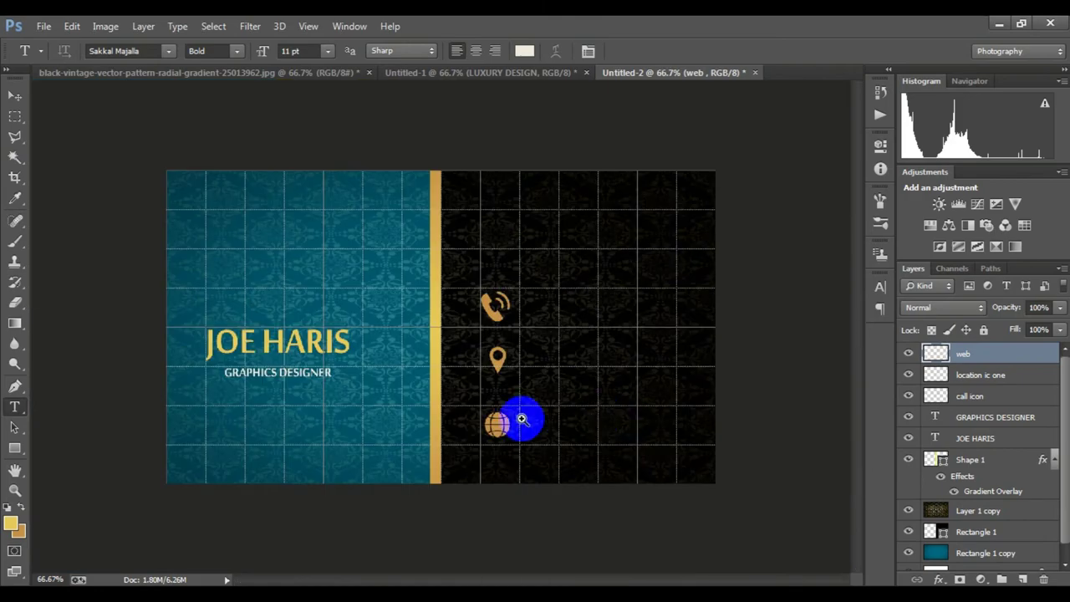
key(ctrl+1)
key(ctrl+t)
drag(495, 383, 497, 392)
- Place the envelope icon, shrink it and position it below the globe
click(789, 50)
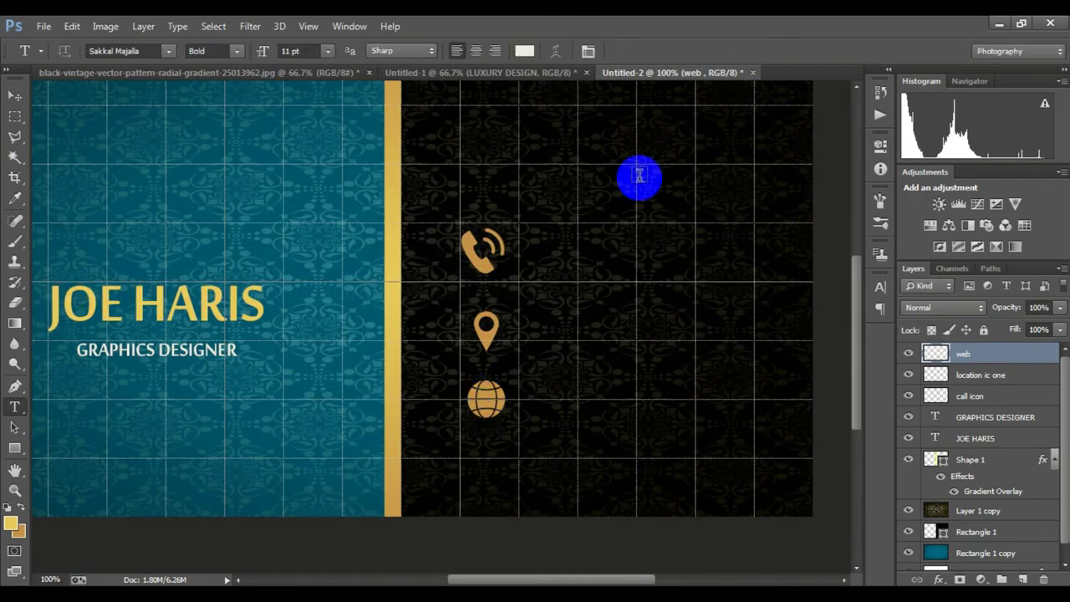
scroll(637, 175, down, 1)
key(alt+Tab)
mouse_move(261, 134)
mouse_down()
mouse_move(660, 489)
mouse_move(535, 423)
mouse_up()
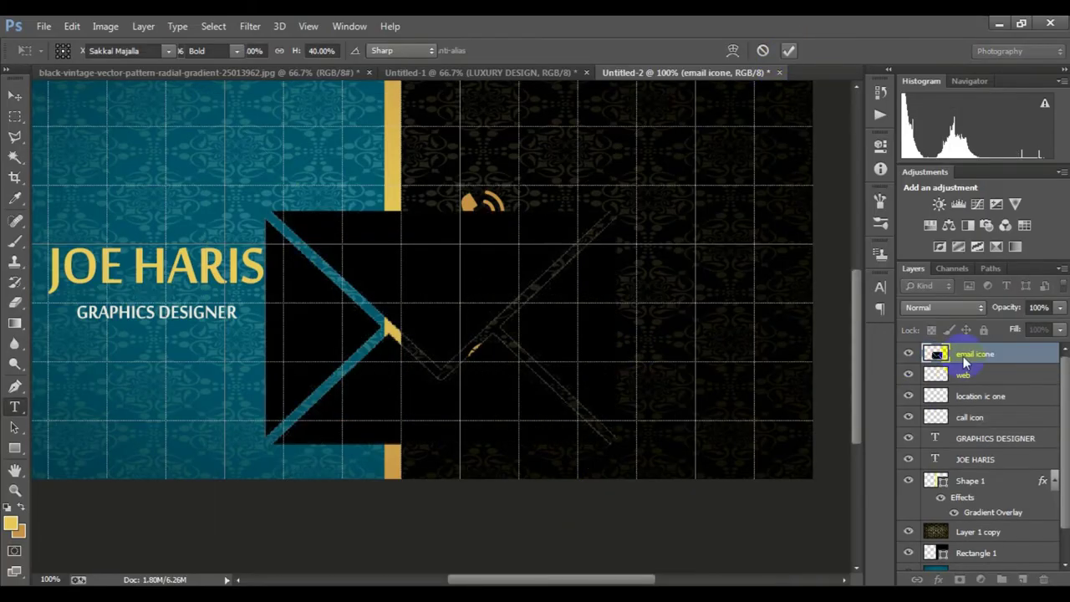
key(Return)
key(ctrl+t)
drag(621, 446, 470, 348)
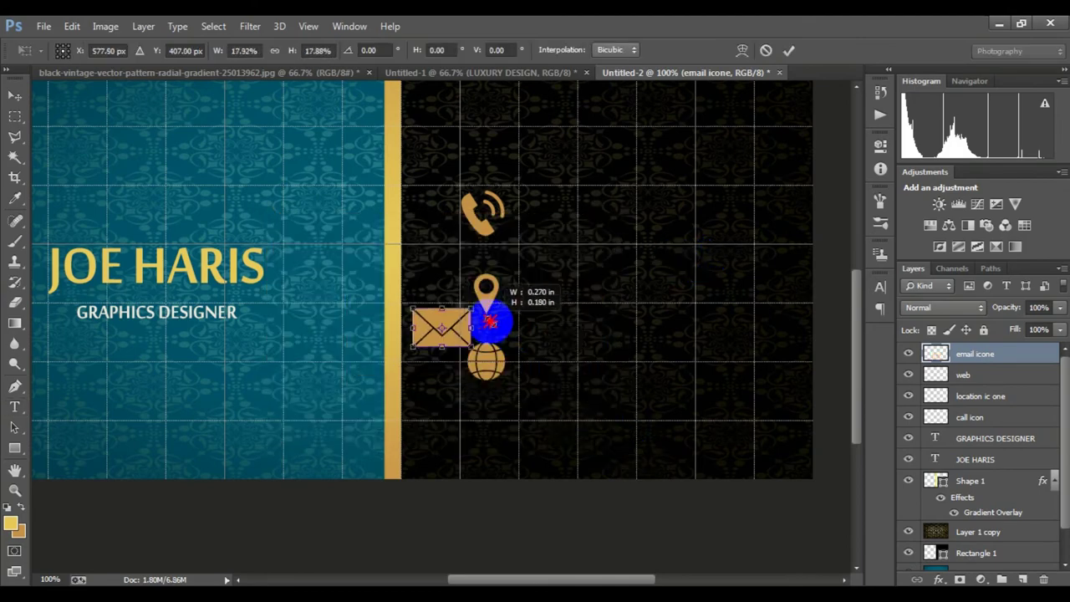
key(ctrl+plus)
mouse_move(506, 429)
mouse_down()
mouse_move(464, 416)
mouse_move(496, 454)
mouse_move(470, 429)
mouse_move(466, 393)
mouse_up()
click(789, 51)
- Nudge the globe and shrink the location pin slightly
key(t)
click(963, 375)
key(ctrl+t)
drag(479, 323, 472, 315)
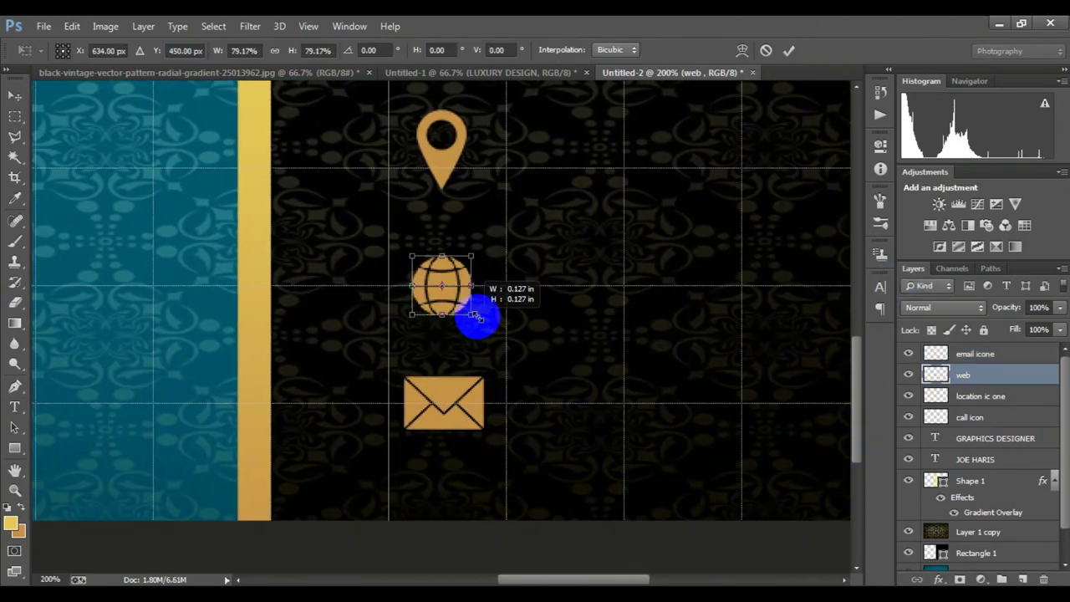
key(Return)
click(978, 395)
scroll(539, 368, up, 3)
key(ctrl+t)
mouse_move(466, 275)
mouse_down()
mouse_move(457, 279)
mouse_move(443, 219)
mouse_up()
click(788, 50)
- Resize the phone icon and move the location pin up under it
click(976, 415)
scroll(477, 270, up, 4)
key(ctrl+t)
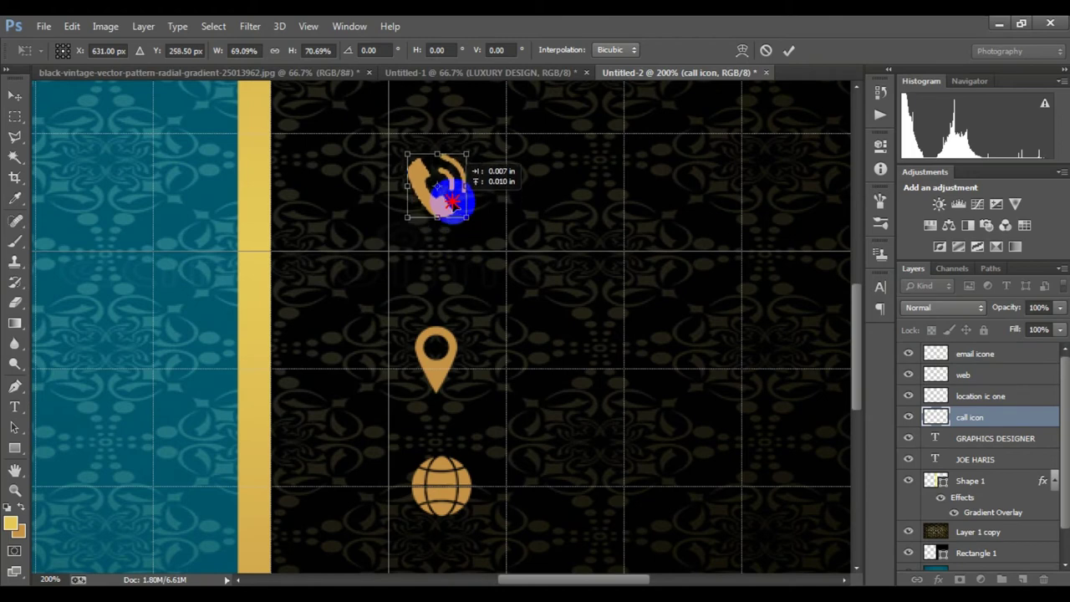
click(788, 50)
click(978, 395)
key(ctrl+t)
drag(449, 357, 453, 301)
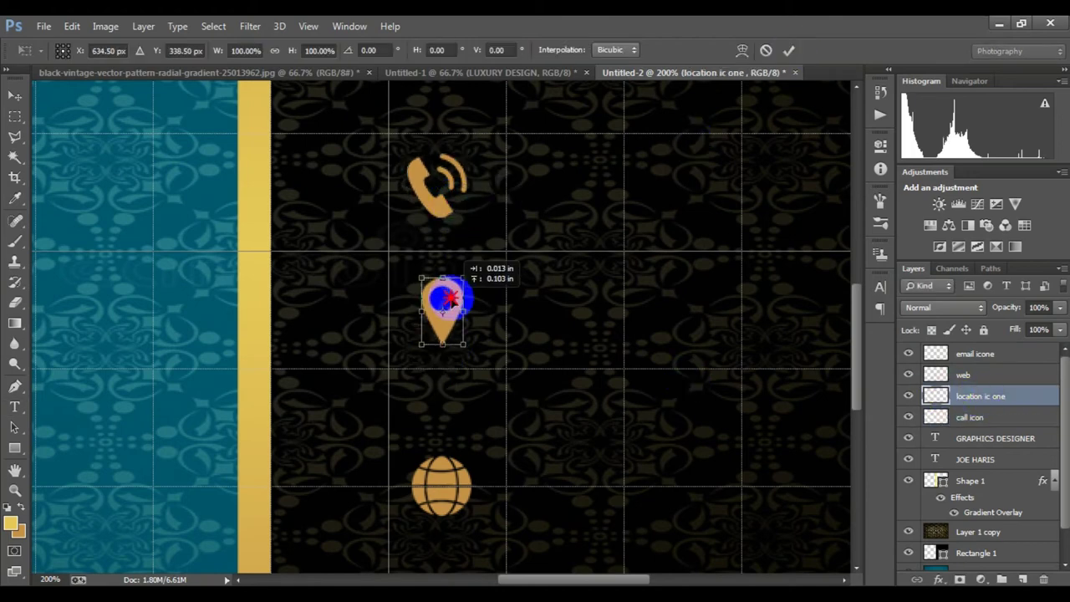
click(788, 50)
- Move the globe and envelope up so the four icons are evenly spaced
click(963, 375)
scroll(504, 410, down, 5)
key(ctrl+t)
drag(502, 346, 499, 312)
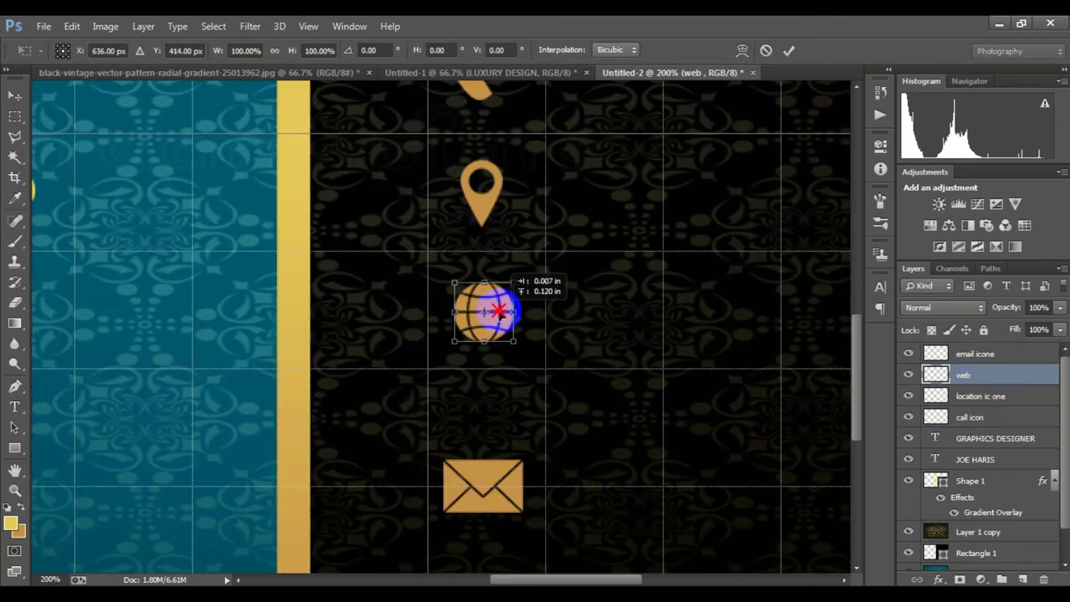
click(788, 50)
click(974, 354)
key(ctrl+t)
drag(511, 478, 513, 429)
click(790, 50)
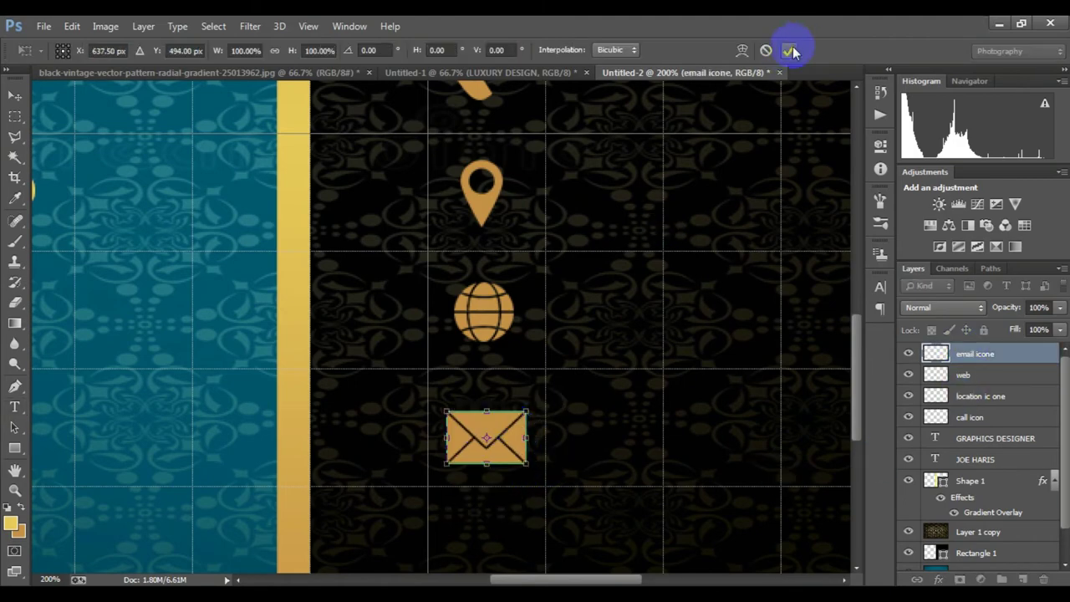
- Select all four icon layers and group them into Group 1
key(ctrl+0)
key(ctrl+1)
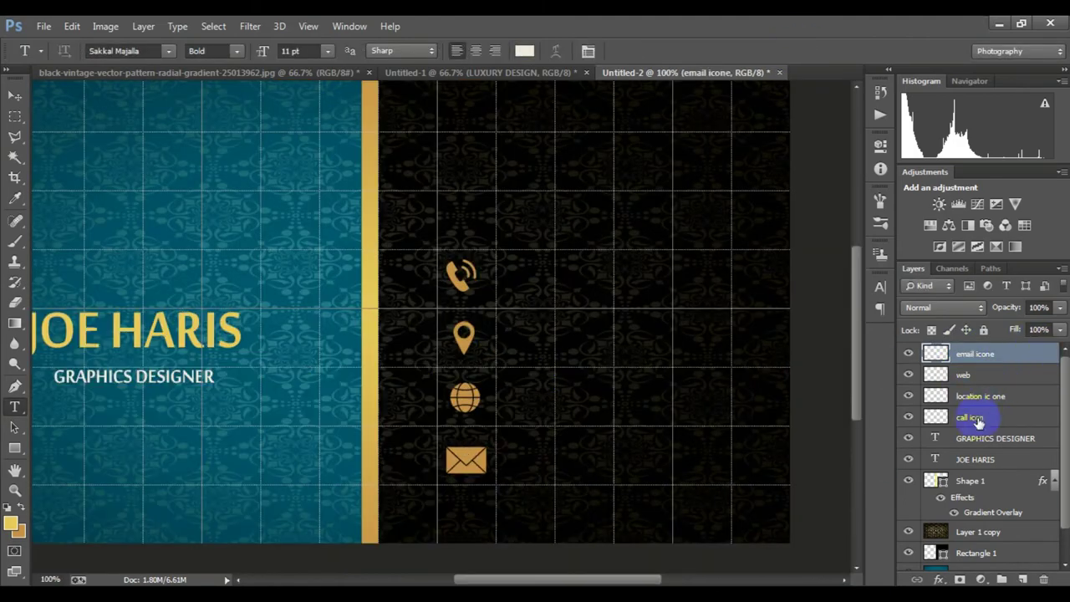
shift+click(978, 421)
key(ctrl+g)
- Rename the new icon group to Icon
right_click(986, 354)
double_click(994, 352)
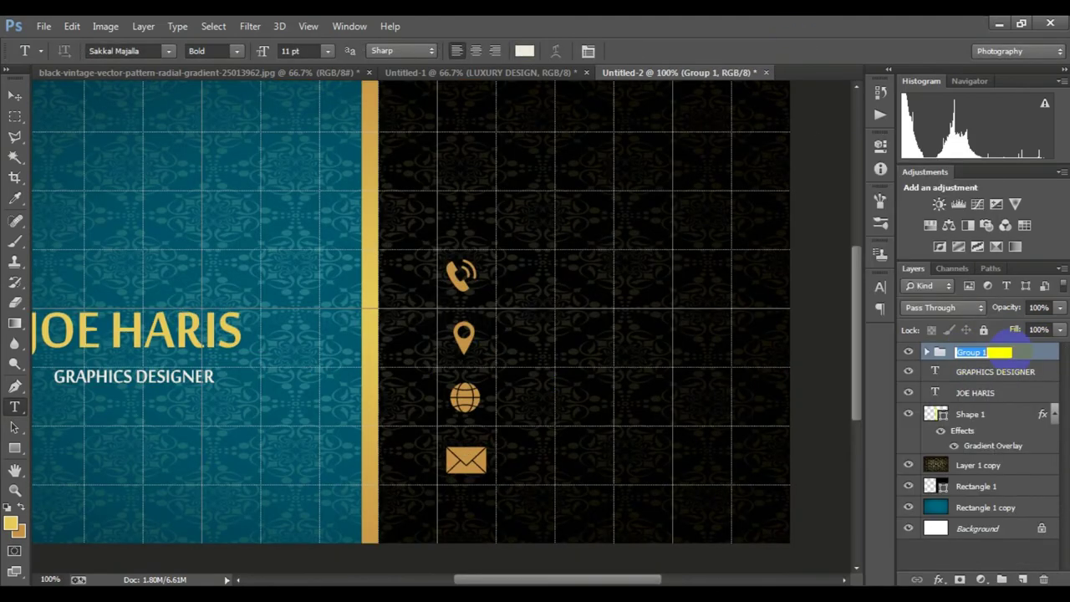
key(Return)
scroll(497, 313, up, 1)
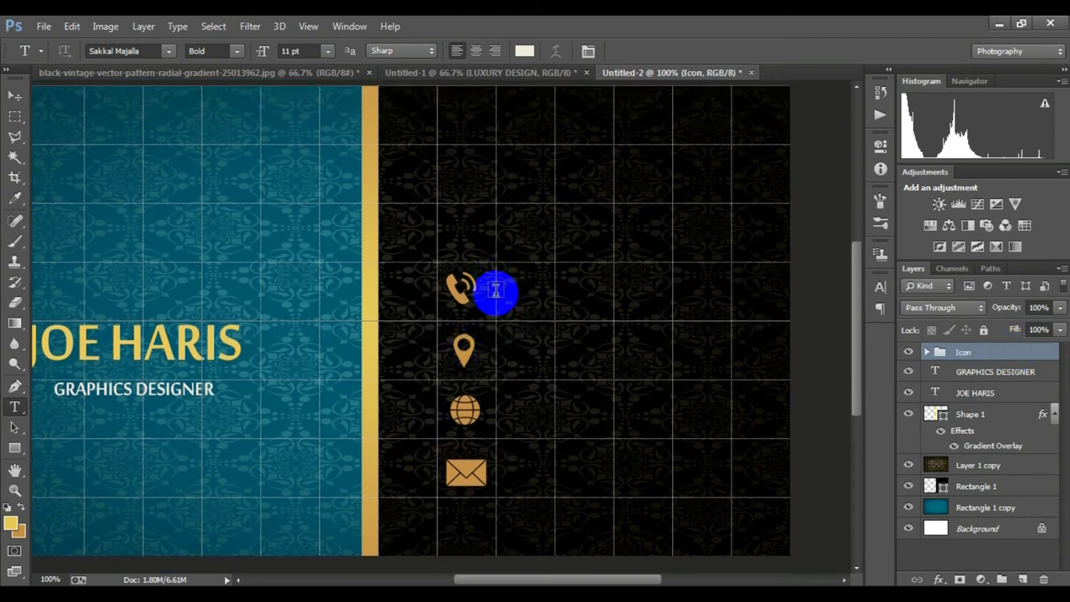
- Add the phone number and location text lines beside the phone and pin icons
click(496, 290)
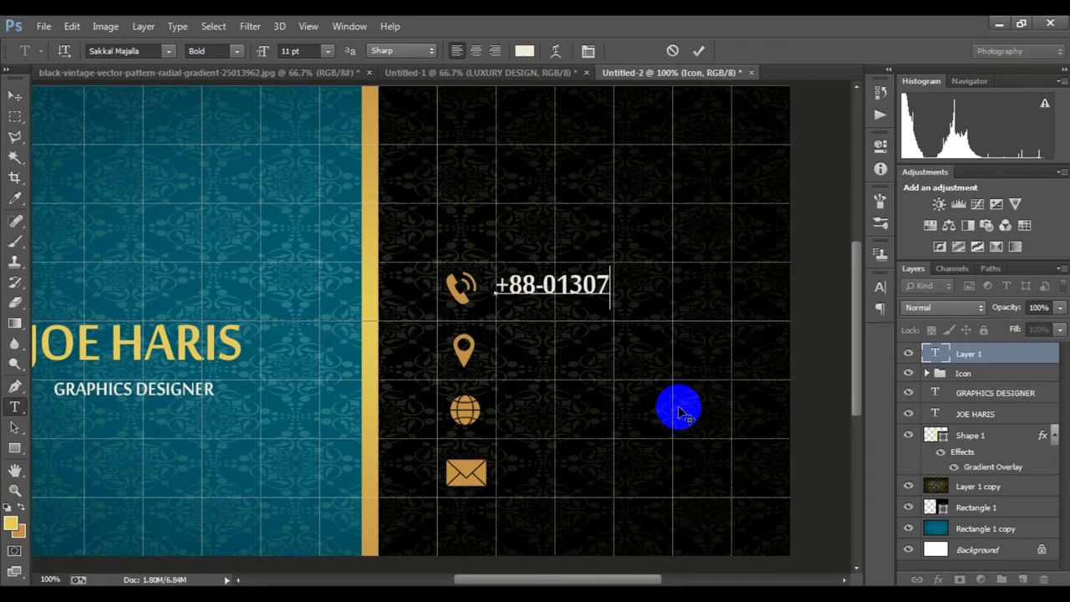
text(348)
click(698, 50)
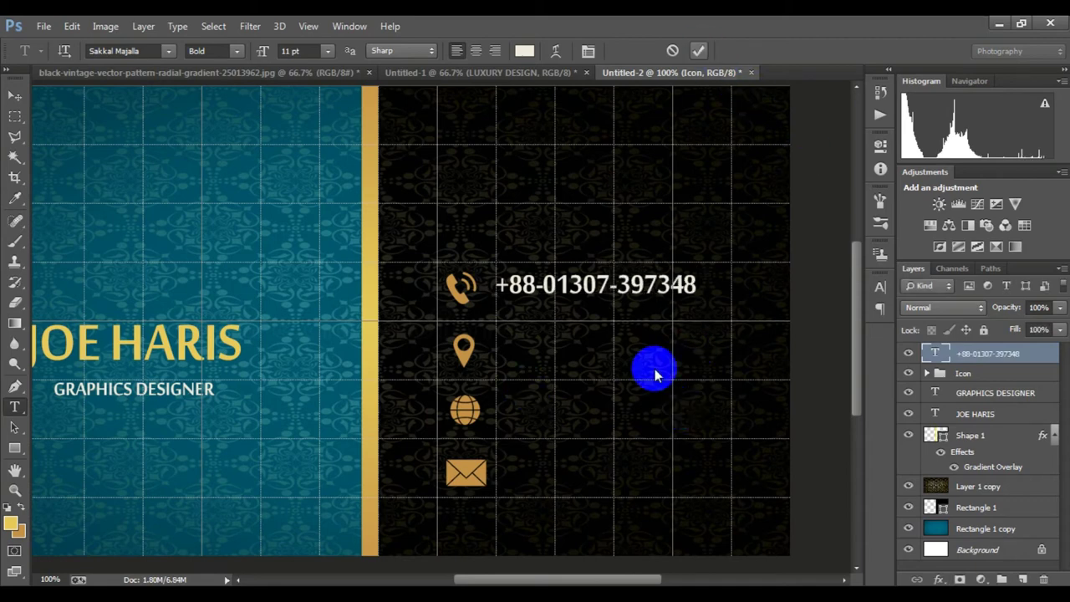
scroll(674, 354, down, 1)
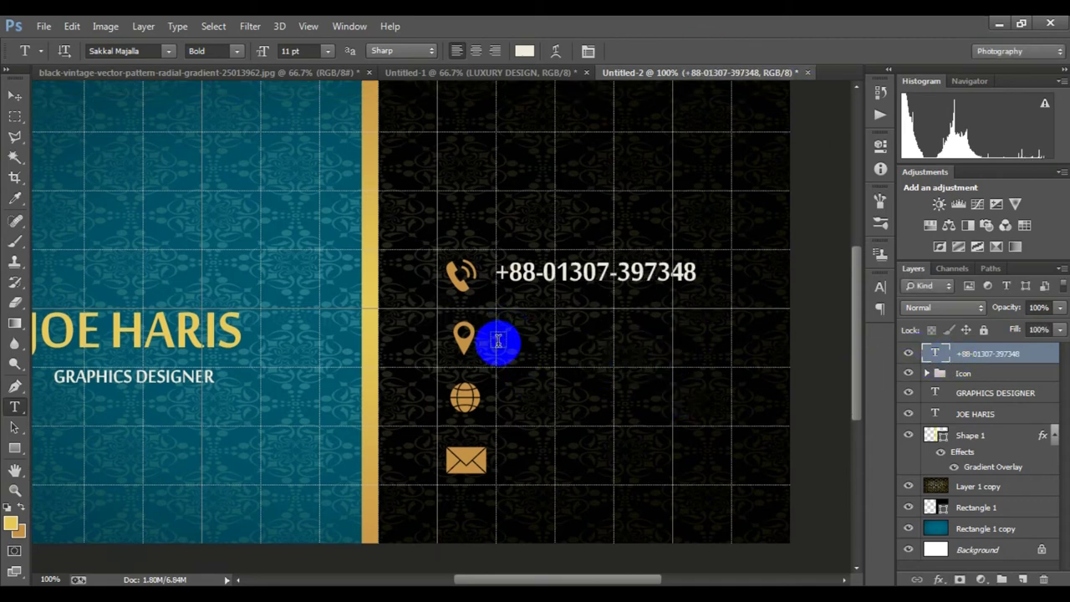
click(498, 342)
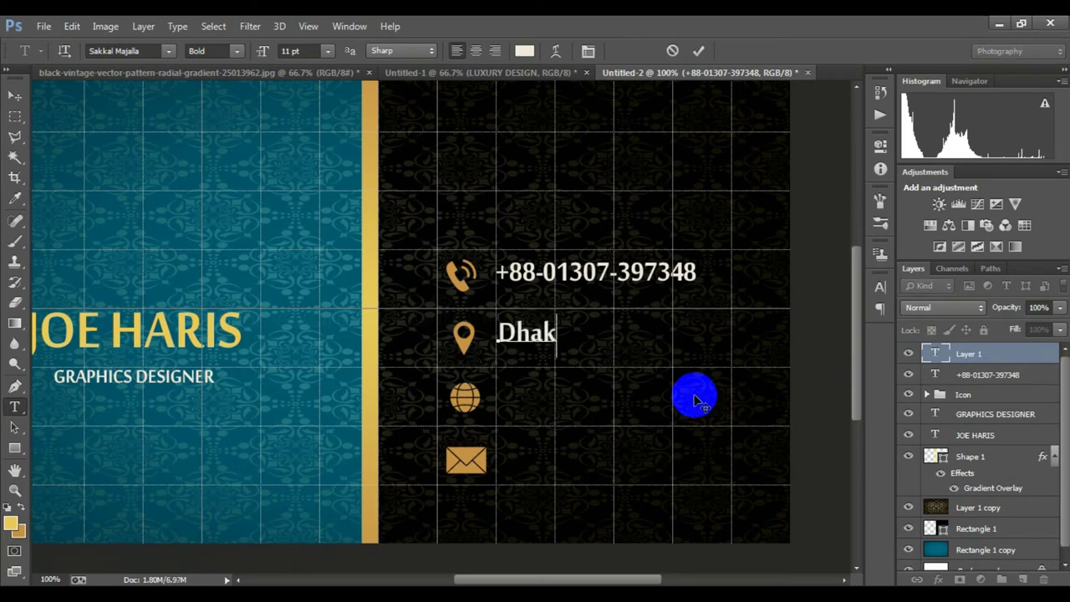
click(698, 50)
scroll(505, 345, down, 2)
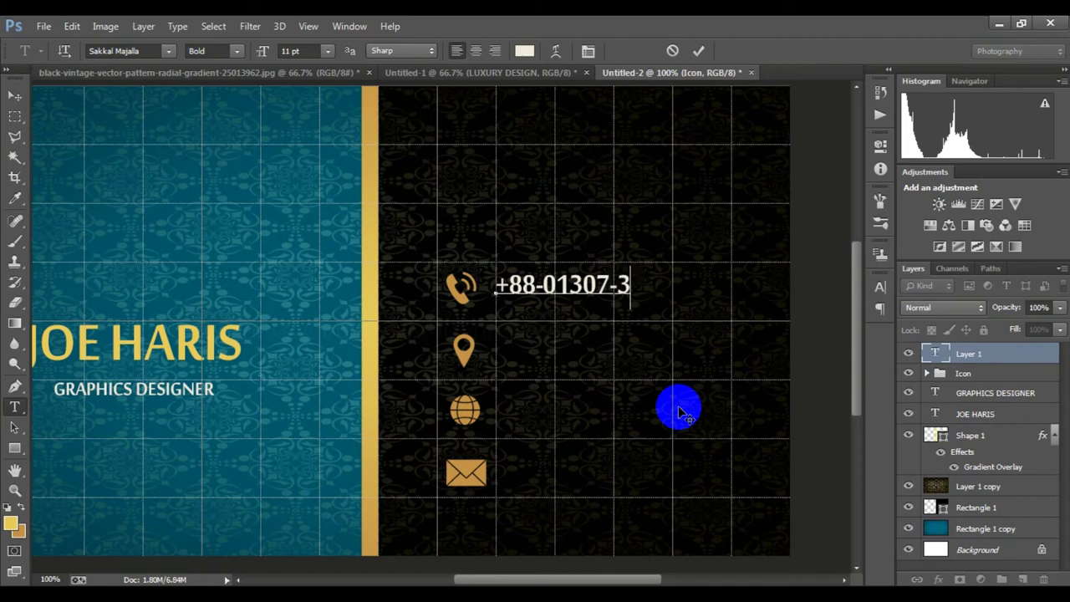
click(698, 50)
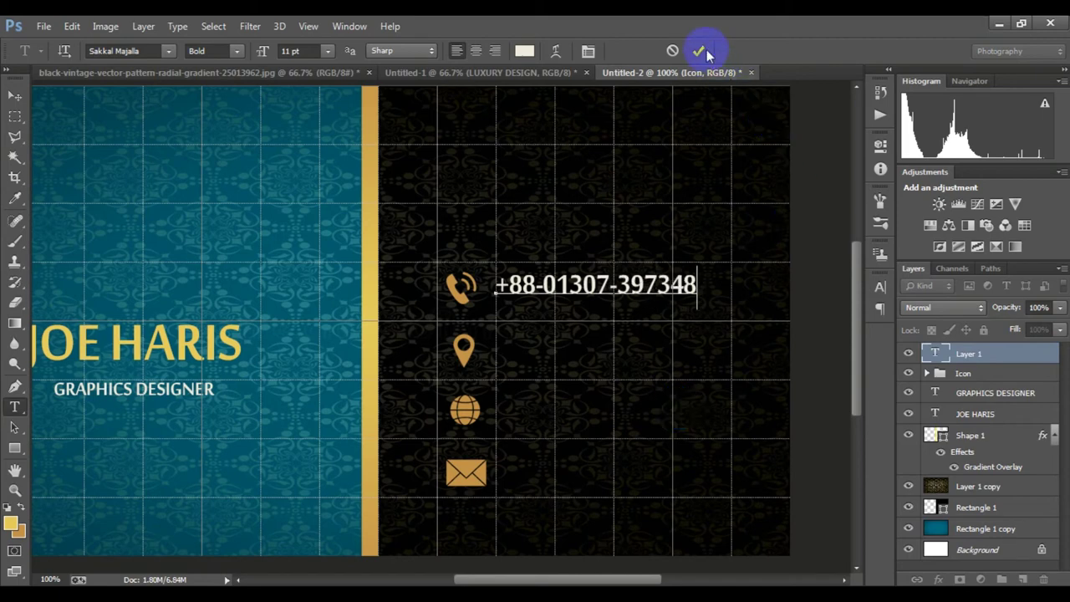
scroll(616, 354, down, 1)
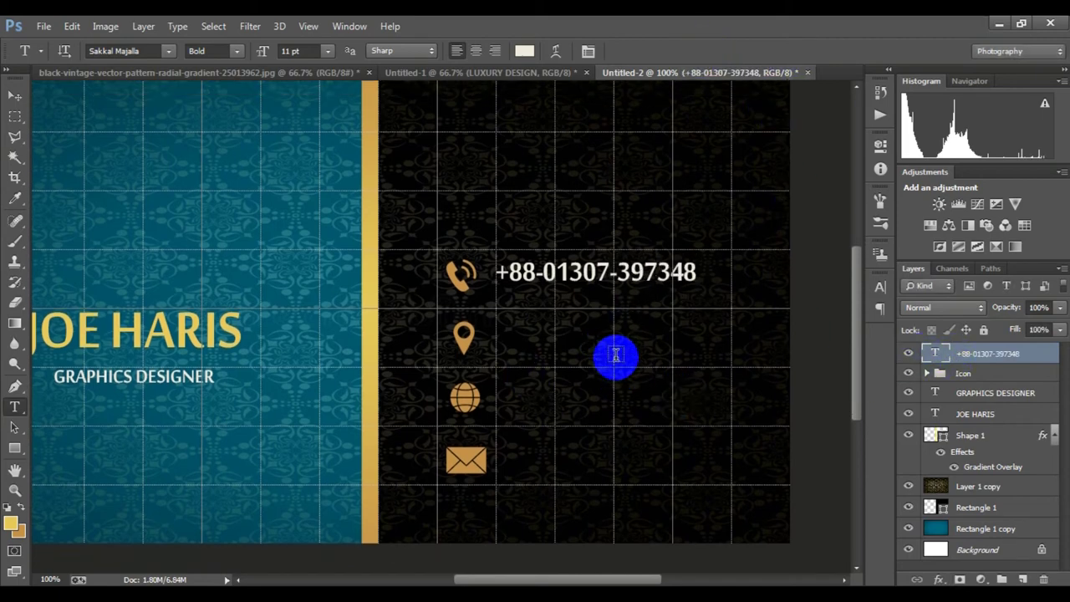
- Finish the location text line, adding its final period
click(498, 341)
text(Dhaka, Bangladesh)
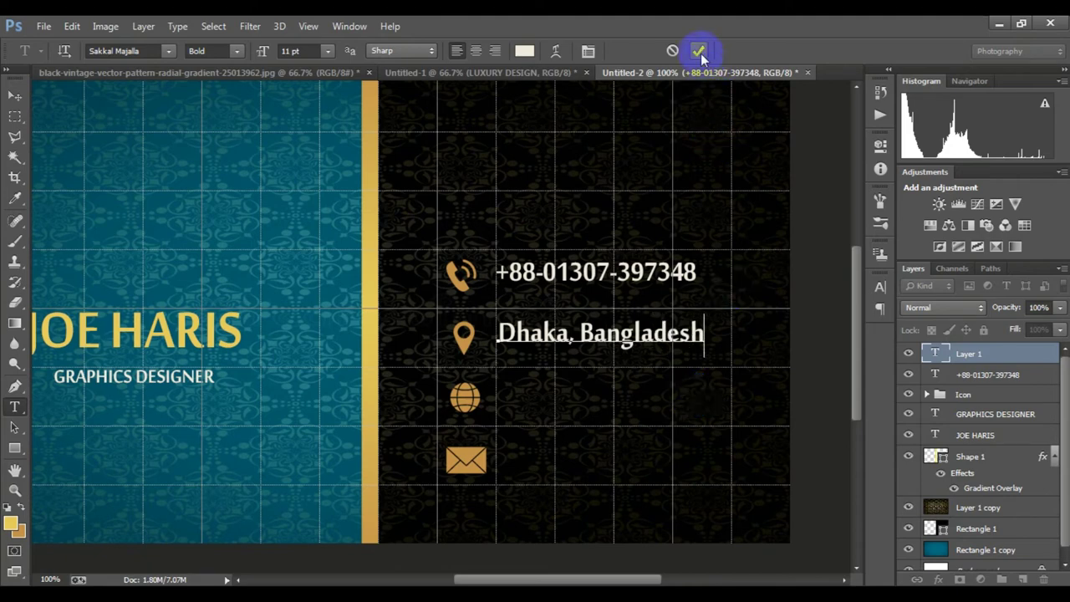
click(699, 51)
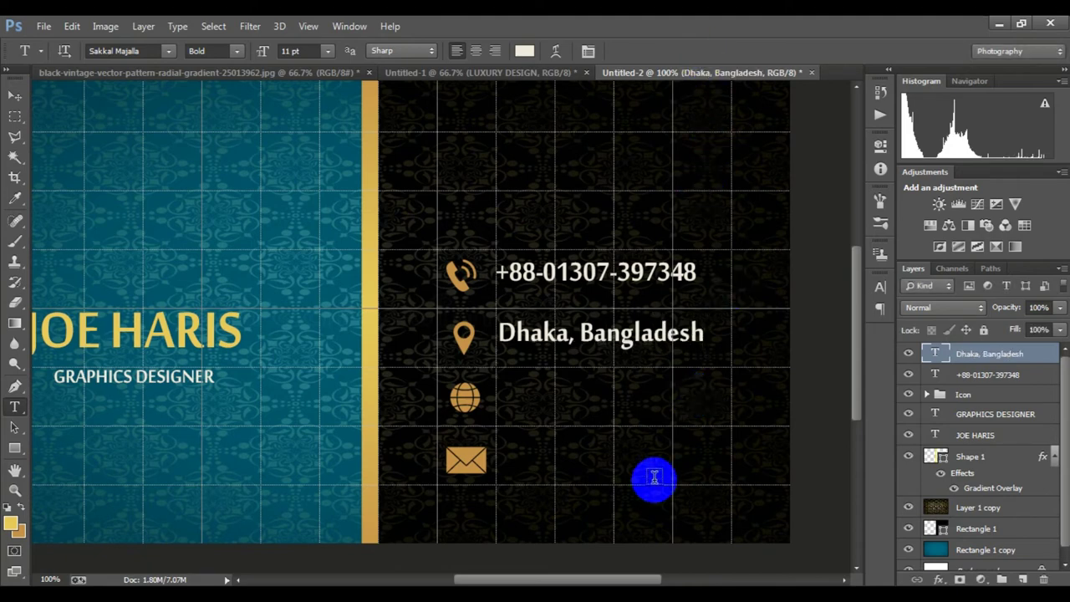
click(700, 333)
text(.)
click(699, 51)
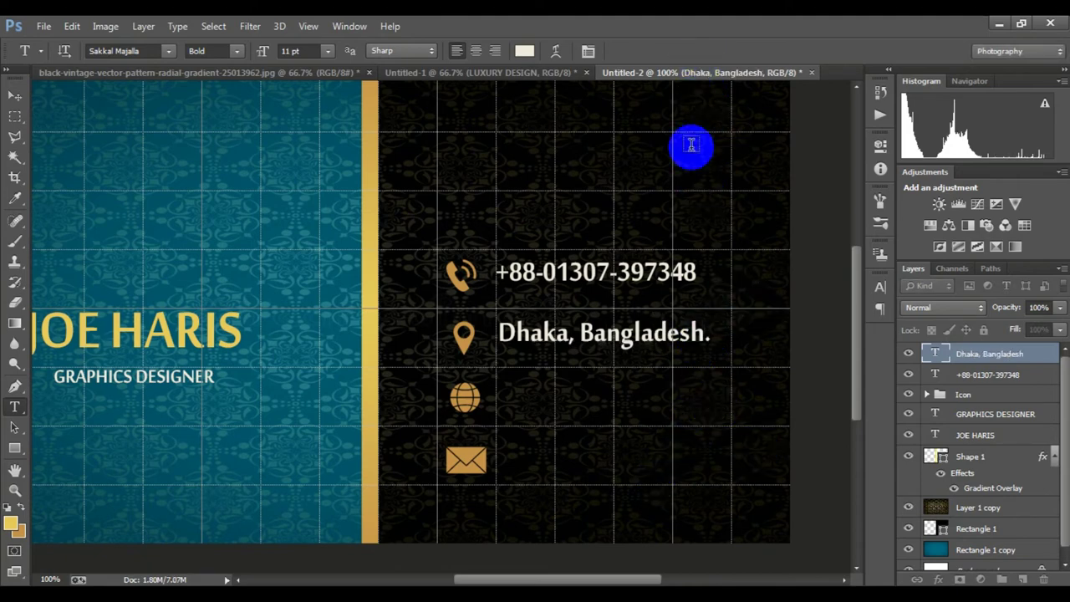
scroll(500, 346, down, 1)
- Add 'Yourwebsite.com' beside the globe and the e-mail line beside the envelope
click(652, 362)
text(Yourwebsite.com)
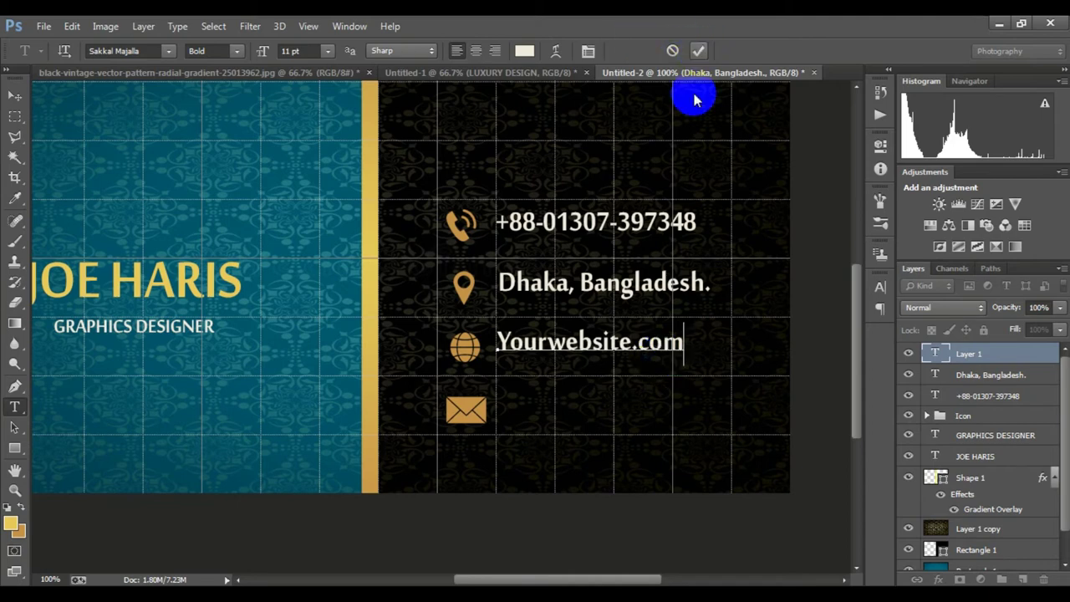
click(633, 359)
scroll(585, 368, down, 1)
click(495, 386)
text(Youremailaddress@gmail.c)
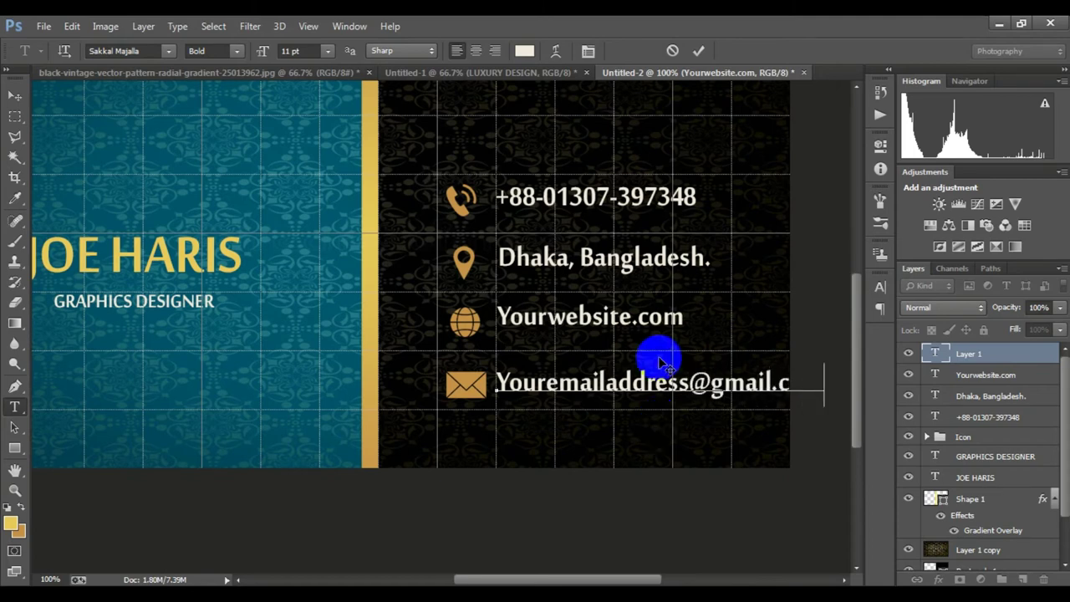
click(584, 335)
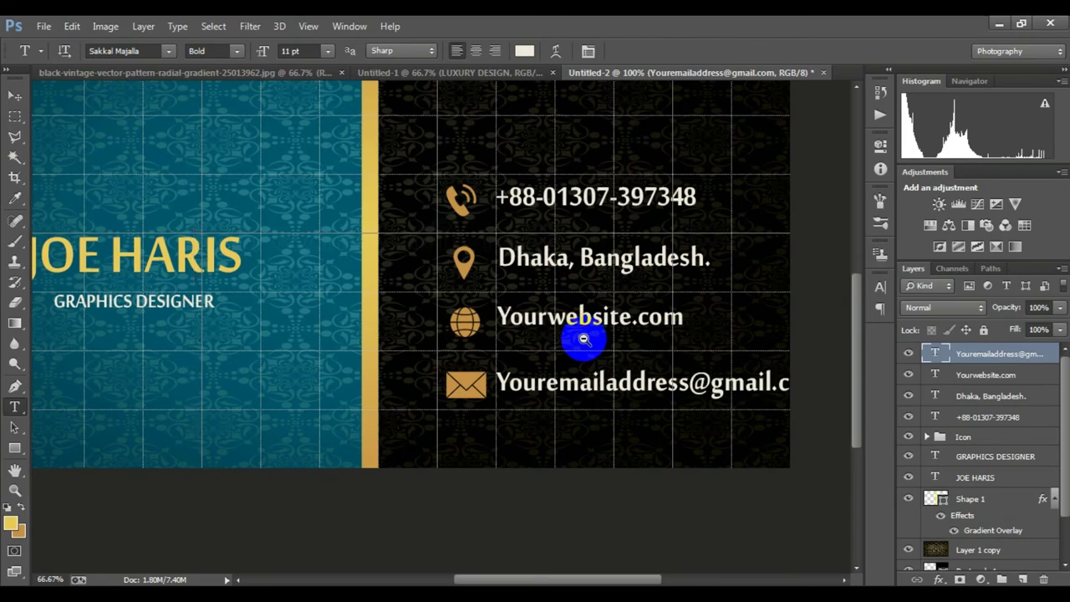
alt+click(584, 339)
click(586, 322)
- Shorten the e-mail text to a simpler placeholder address and commit it
click(705, 48)
drag(645, 425, 617, 428)
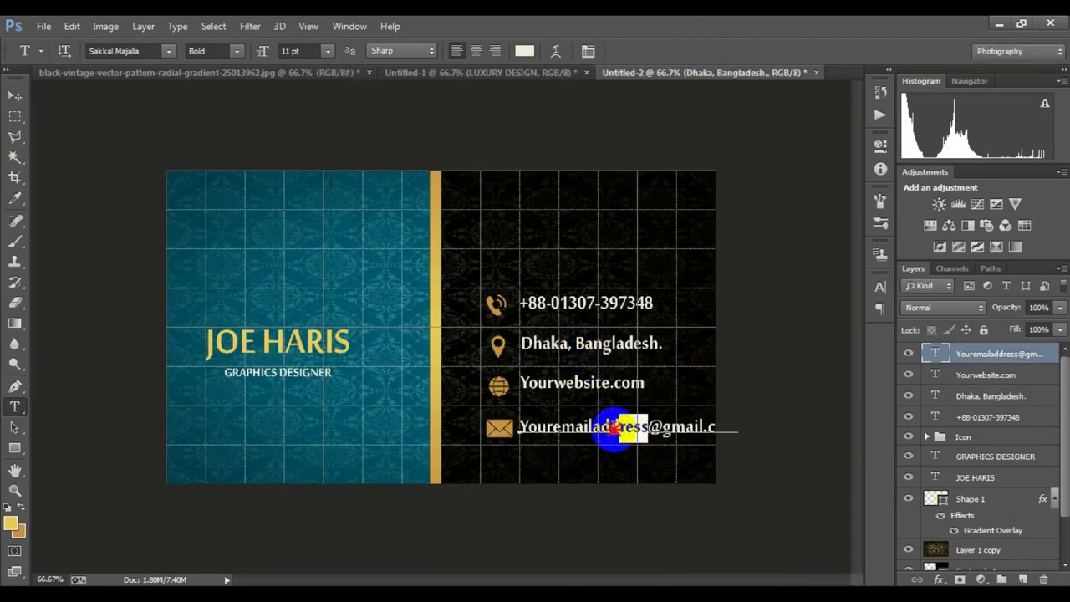
click(594, 428)
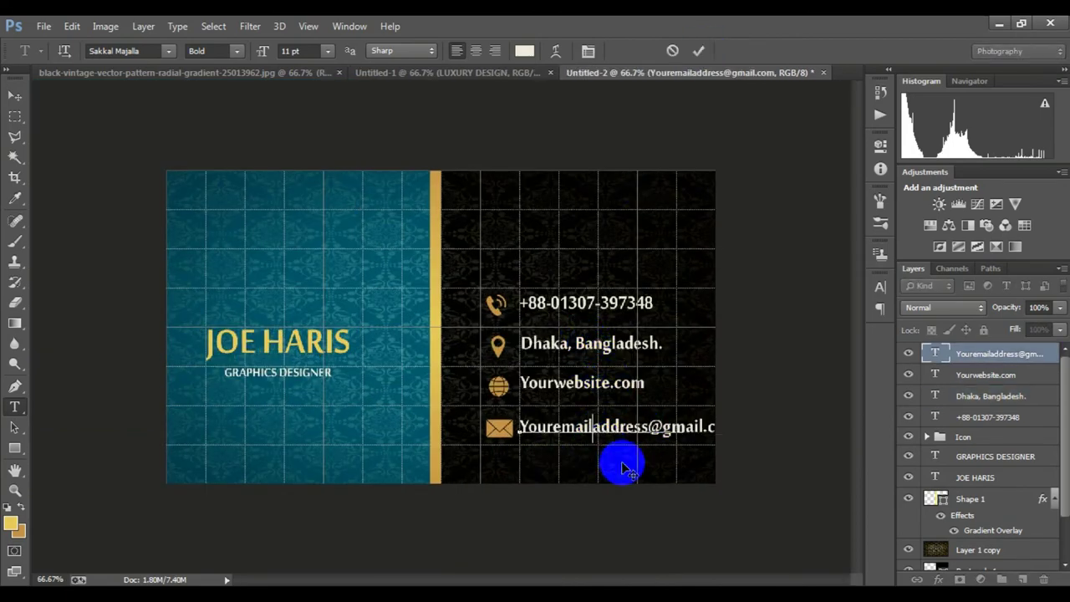
click(701, 51)
scroll(574, 338, down, 1)
scroll(573, 338, up, 1)
- Scale the e-mail line to about 89% and the website line slightly smaller
scroll(684, 387, up, 1)
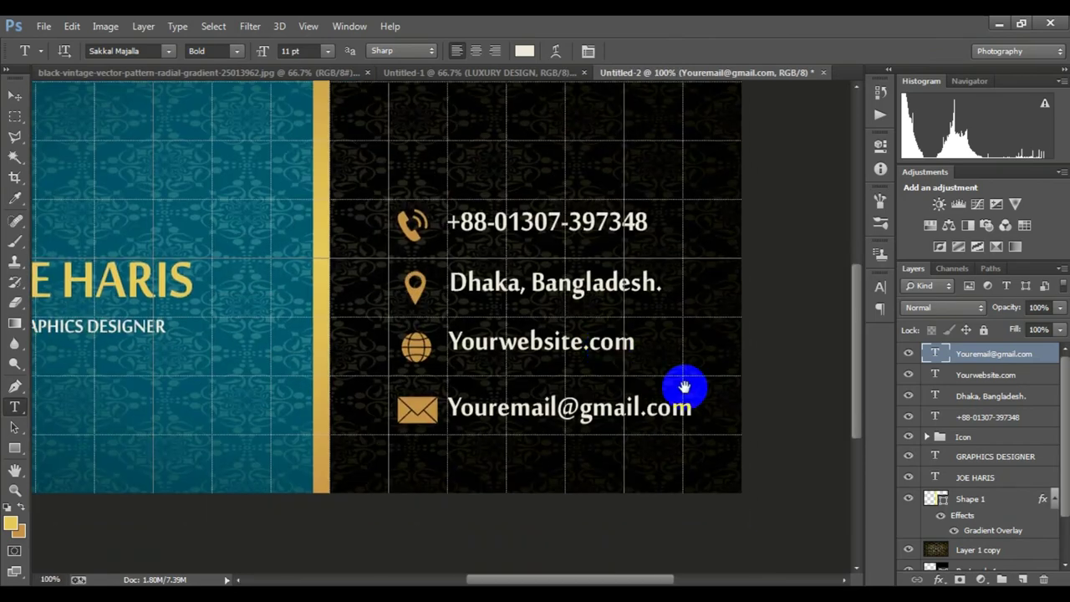
key(ctrl+t)
drag(693, 432, 632, 413)
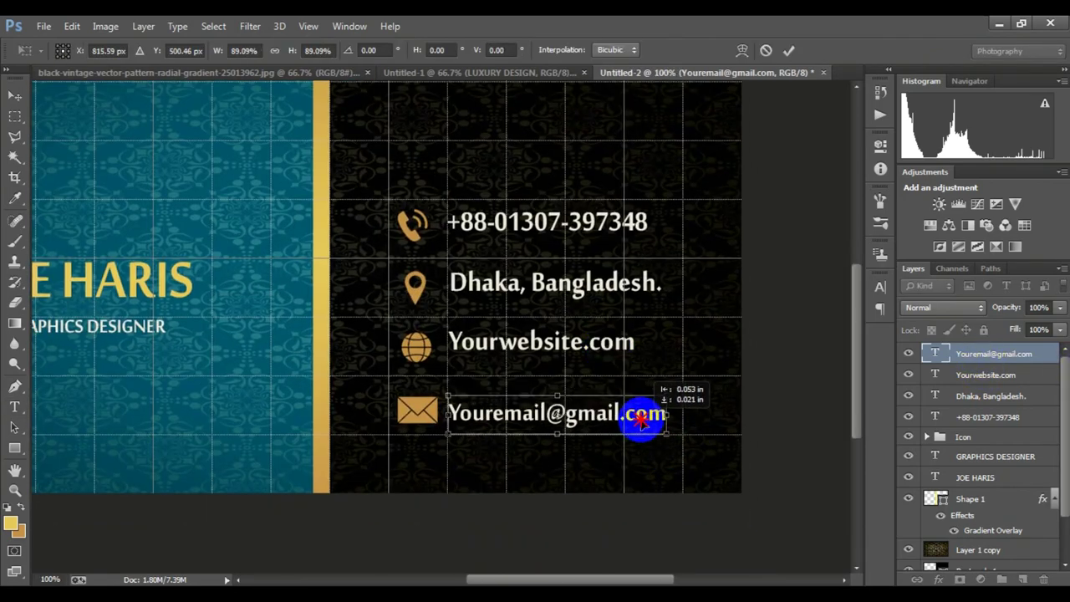
click(788, 52)
click(986, 374)
key(ctrl+t)
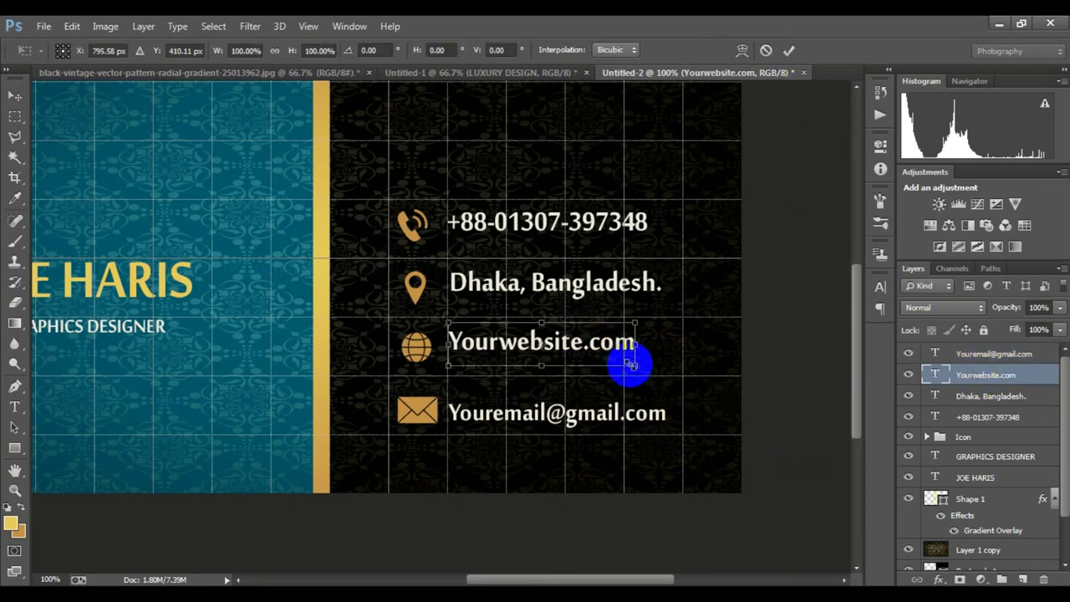
drag(626, 363, 585, 351)
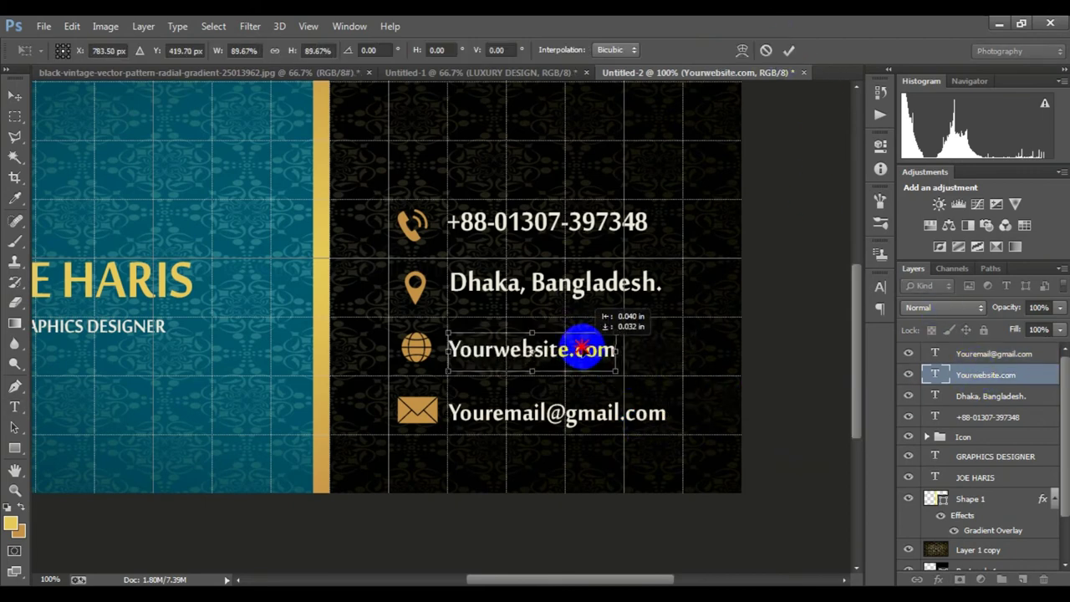
click(788, 50)
- Scale the address line to about 93% and the phone line to about 86%
click(988, 395)
key(ctrl+t)
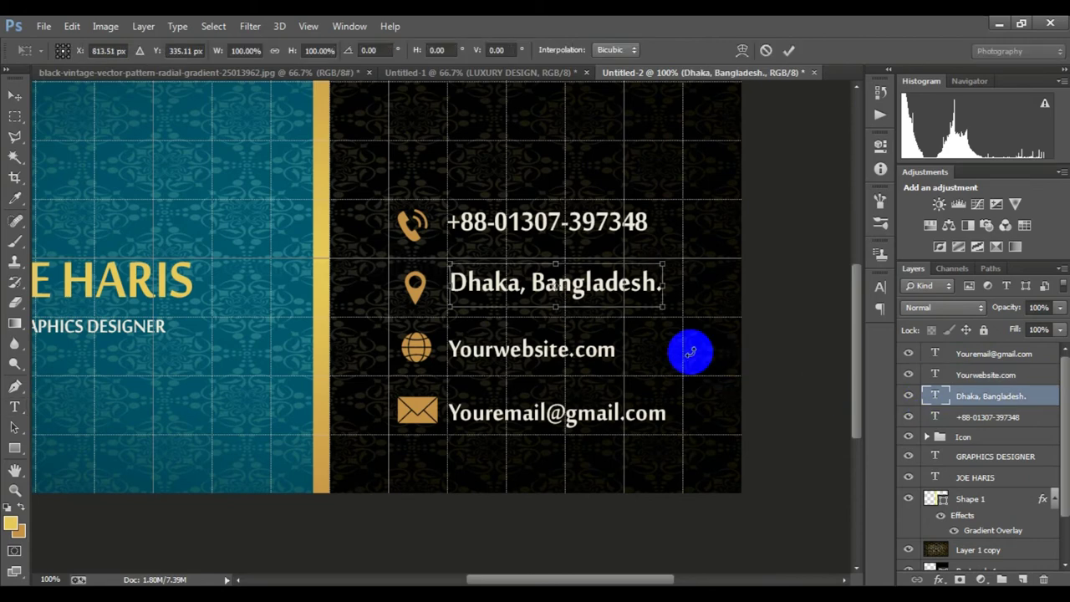
drag(660, 302, 622, 288)
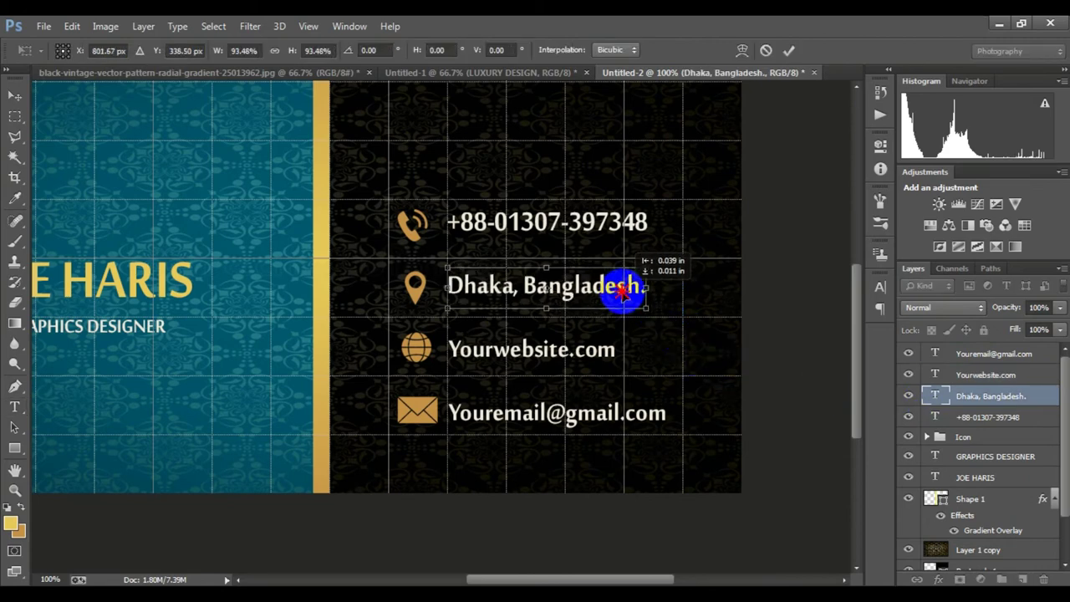
click(788, 50)
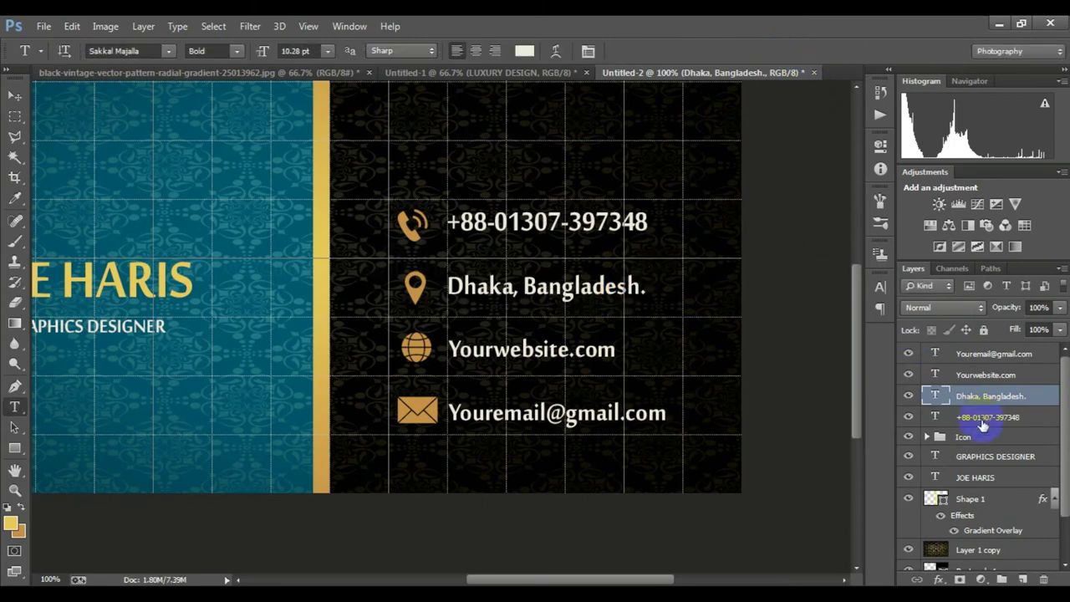
click(893, 418)
key(ctrl+t)
drag(651, 245, 602, 228)
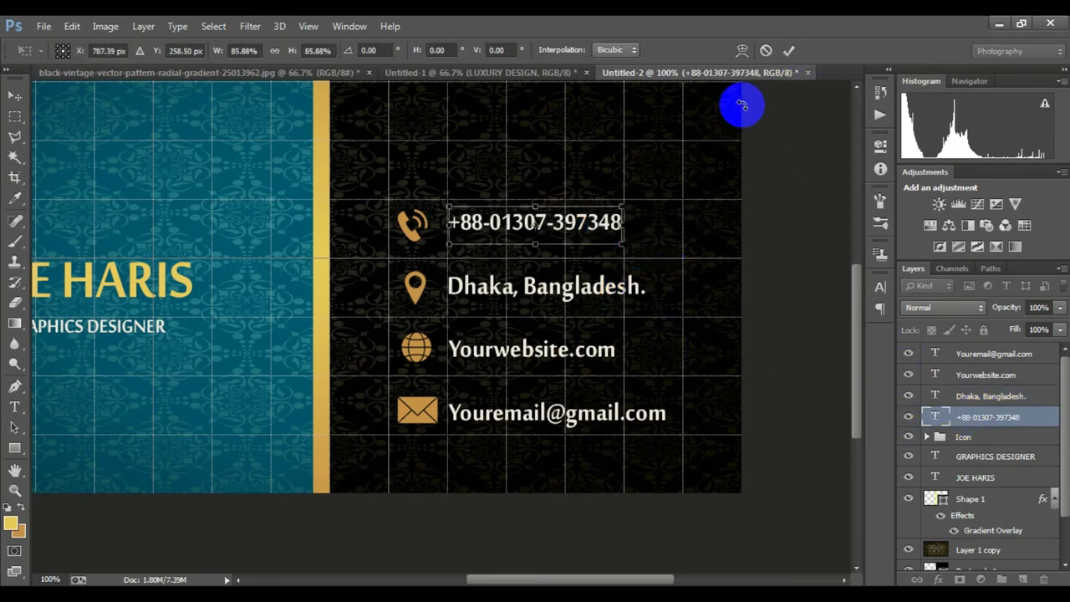
click(788, 50)
key(ctrl+minus)
key(ctrl+minus)
key(ctrl+minus)
key(ctrl+plus)
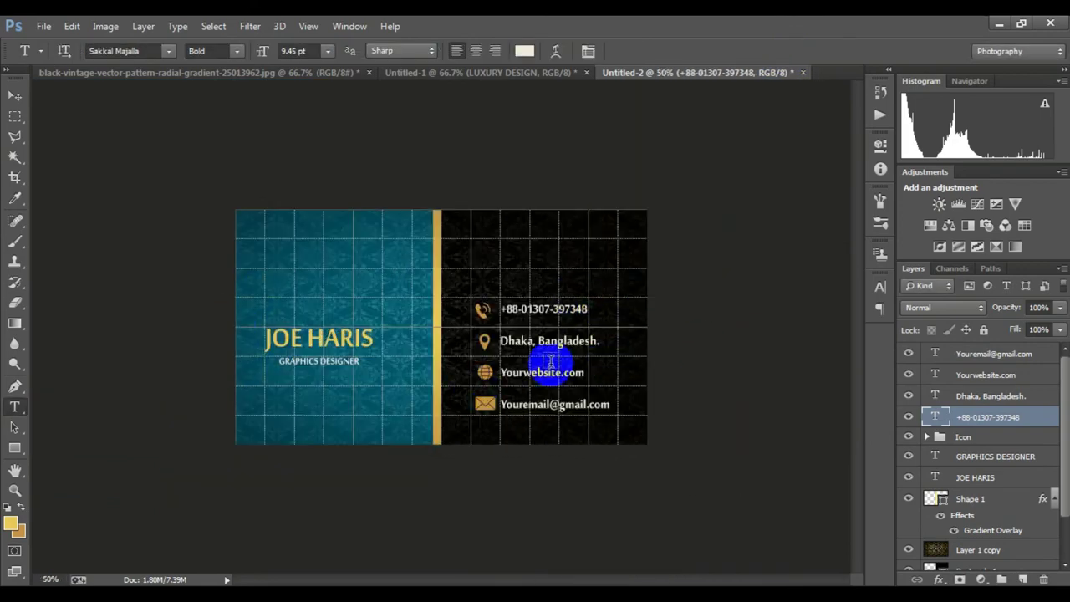
key(ctrl+plus)
- Give the Icon group a radial gold Gradient Overlay with adjusted colour stops
right_click(959, 437)
click(840, 144)
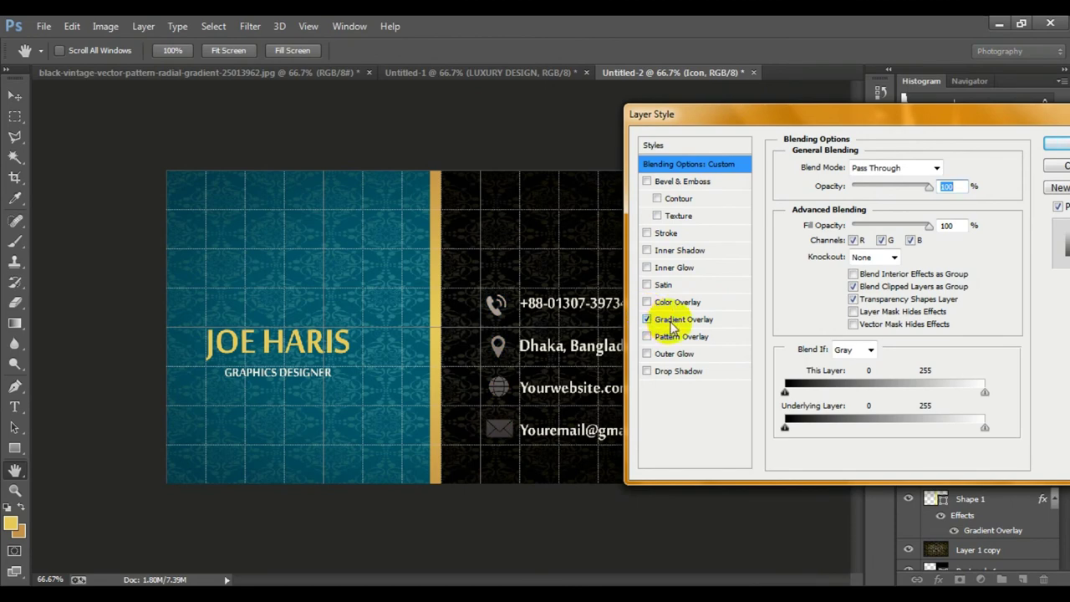
click(673, 319)
click(869, 203)
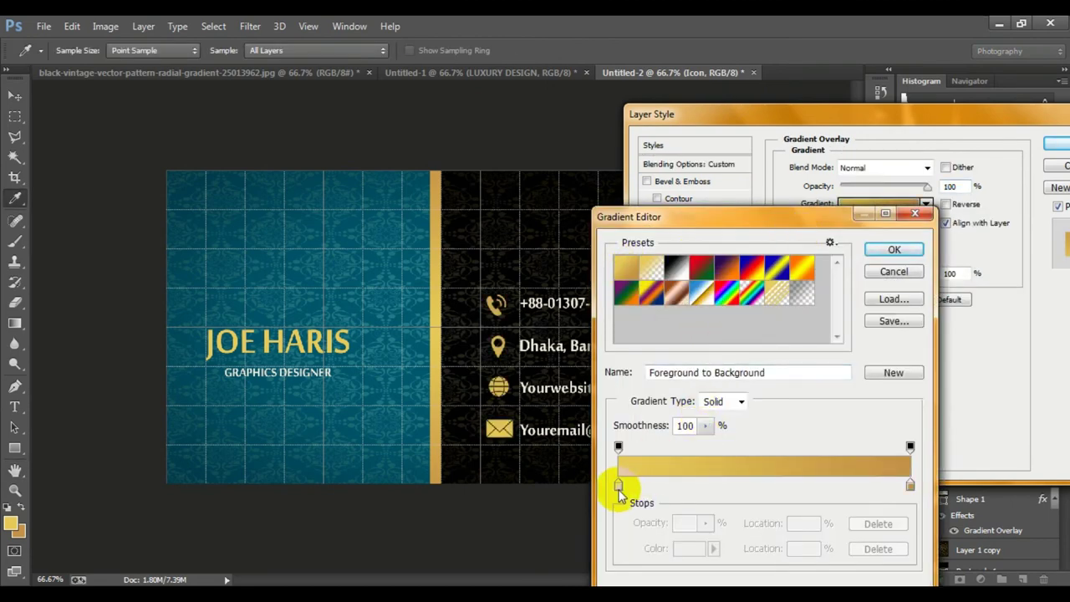
drag(618, 487, 680, 487)
mouse_move(910, 486)
mouse_down()
mouse_move(820, 488)
mouse_move(910, 488)
mouse_up()
click(894, 249)
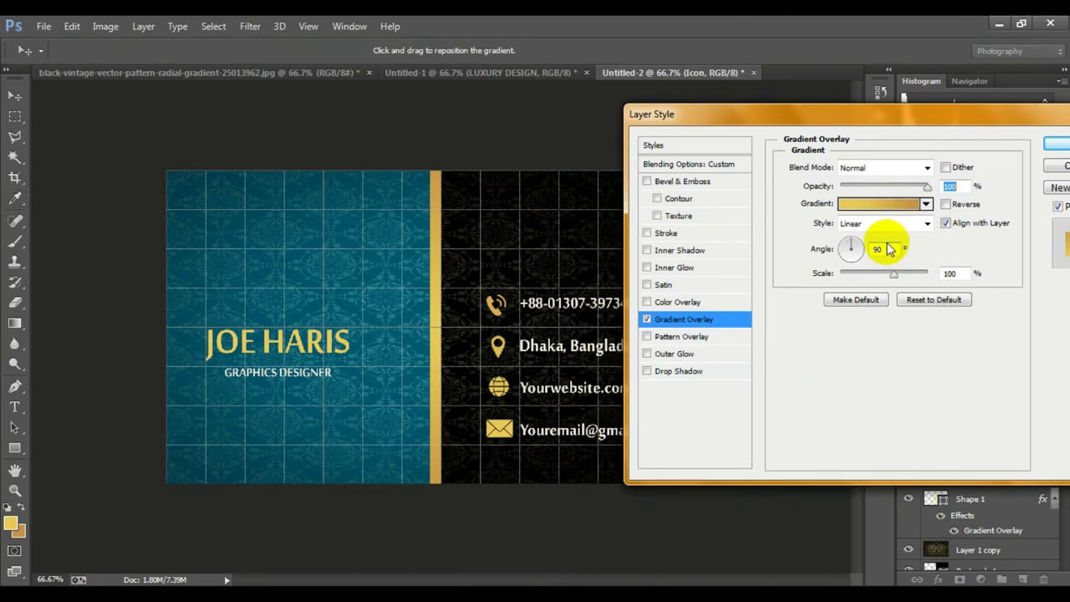
click(878, 204)
click(891, 245)
click(926, 223)
click(874, 244)
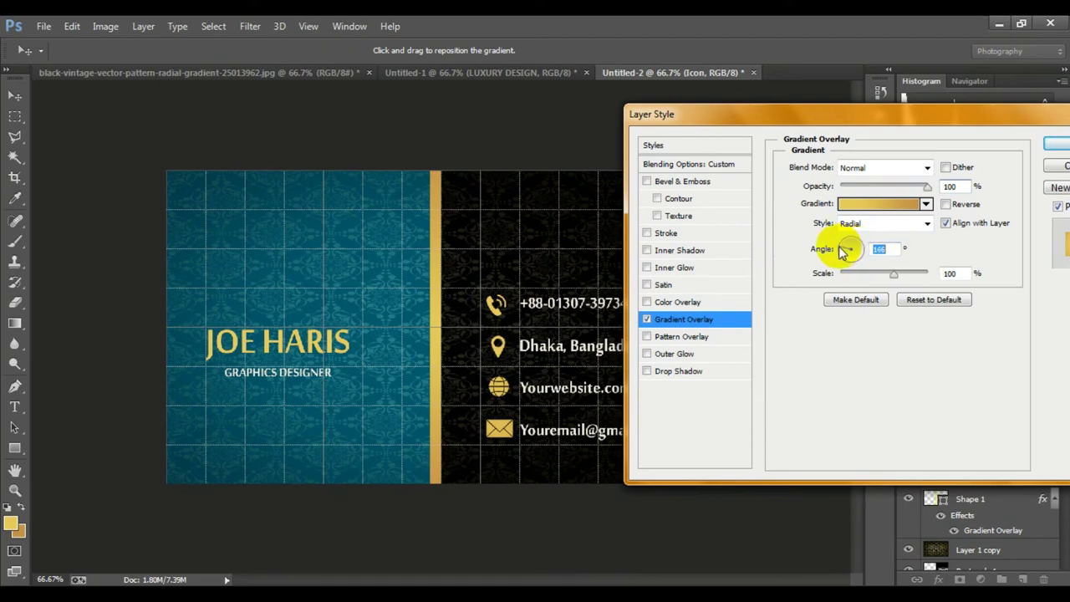
click(1052, 145)
- Adjust the icons' Gradient Overlay to 166° angle, 124% scale and 70% opacity
key(t)
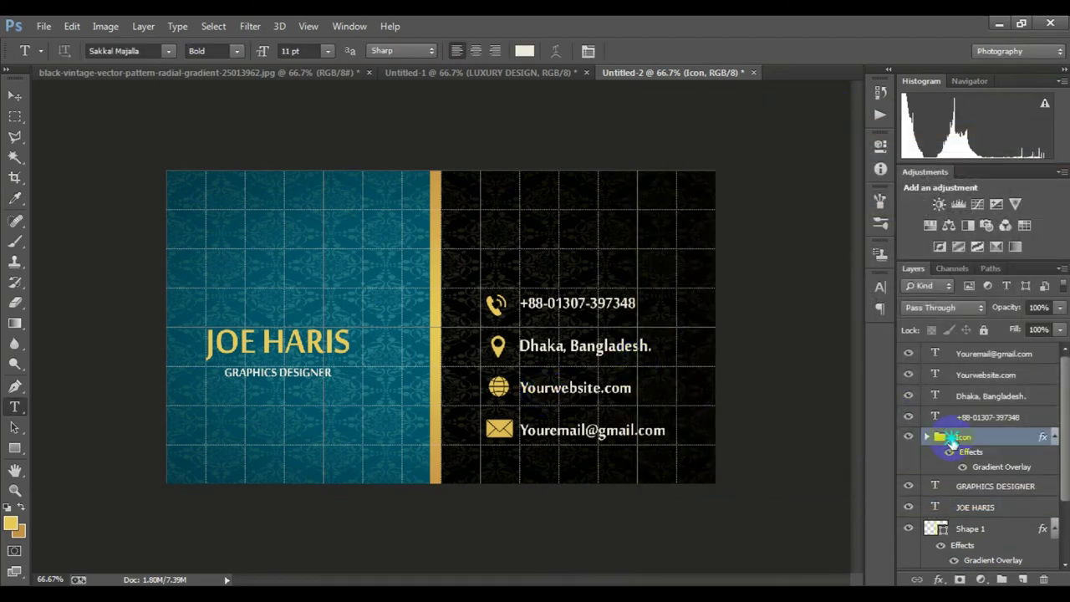
right_click(953, 438)
click(823, 144)
click(719, 319)
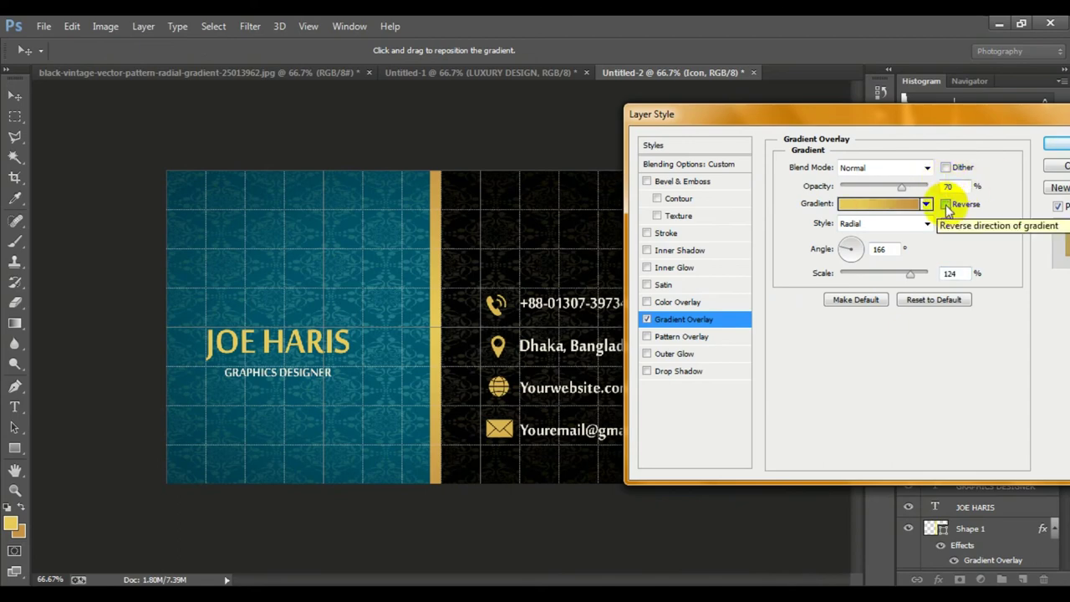
click(1055, 144)
scroll(1008, 435, down, 3)
- Add a Drop Shadow to the cardholder's name layer, leaving Outer Glow off
scroll(1008, 435, up, 1)
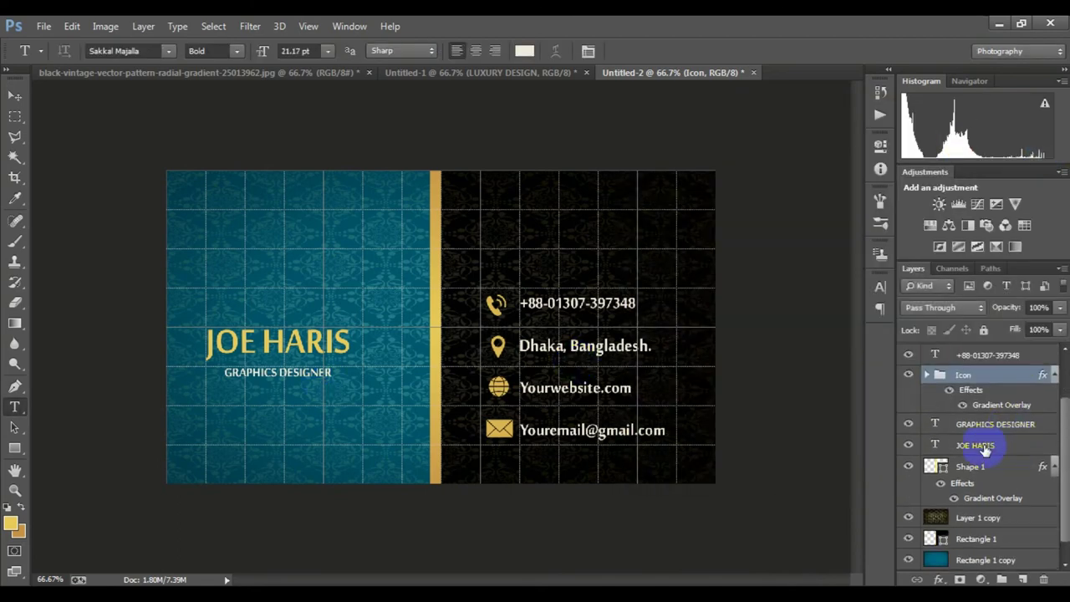
right_click(1003, 443)
click(688, 120)
click(647, 372)
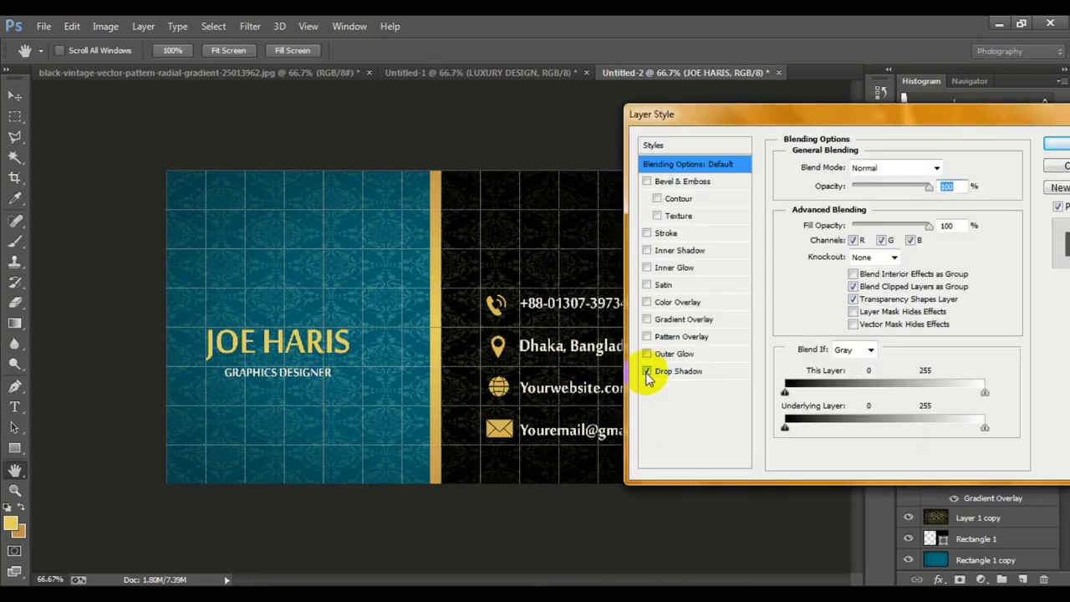
click(678, 354)
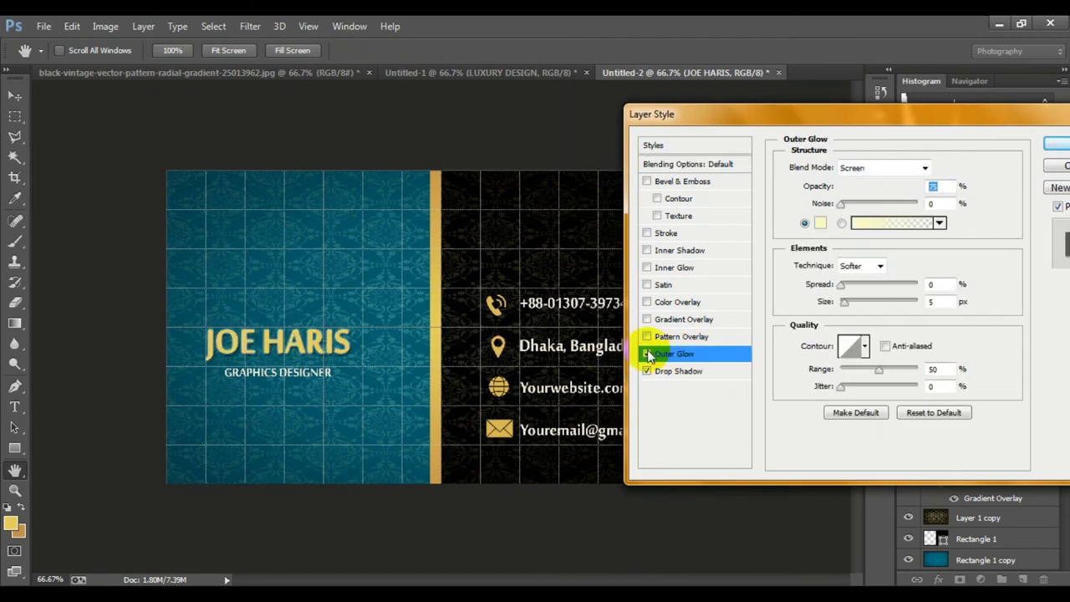
click(647, 353)
- Give the name a gold Reflected Gradient Overlay at 150% scale and 41% opacity
click(681, 320)
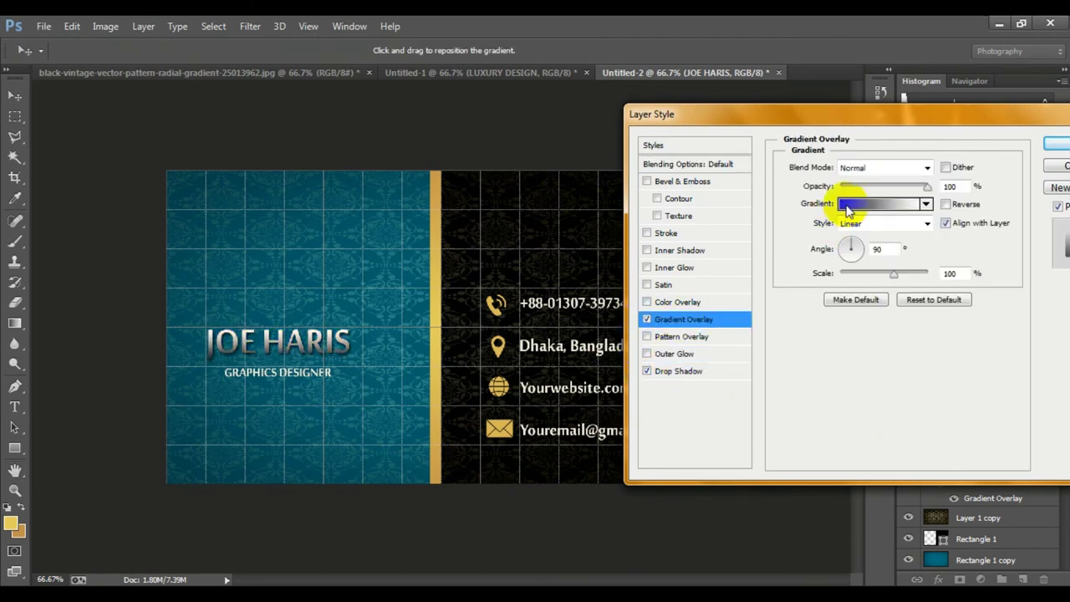
click(877, 203)
click(623, 269)
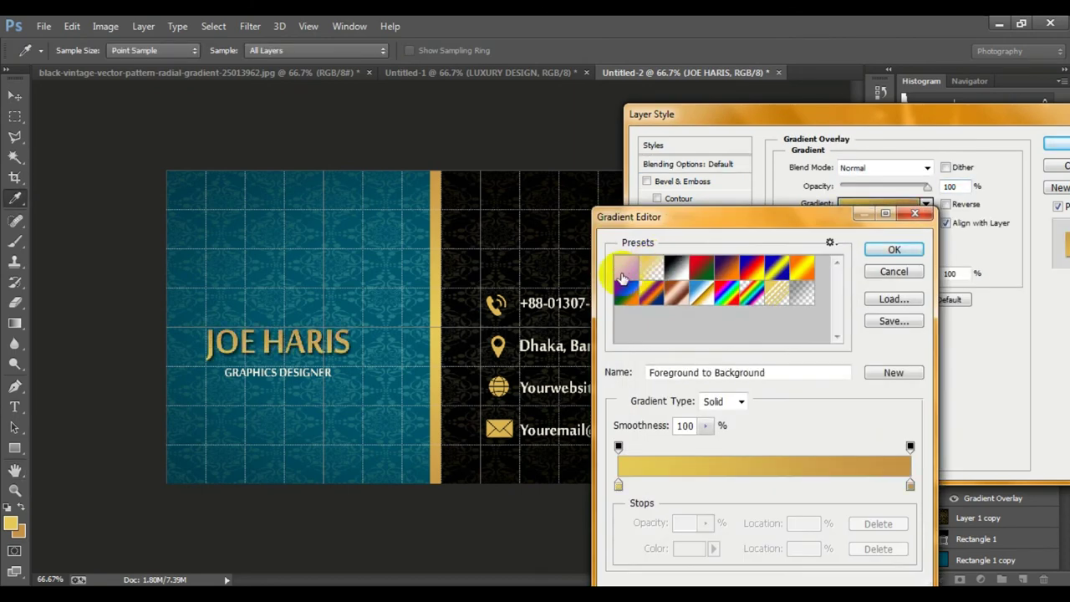
click(893, 249)
click(878, 222)
click(873, 249)
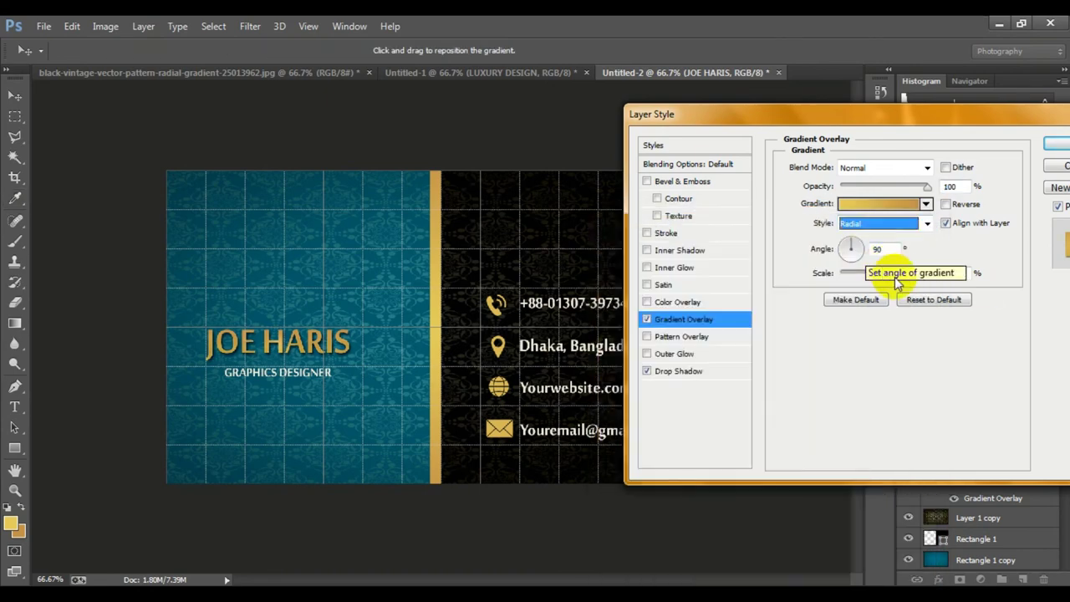
drag(896, 281, 937, 278)
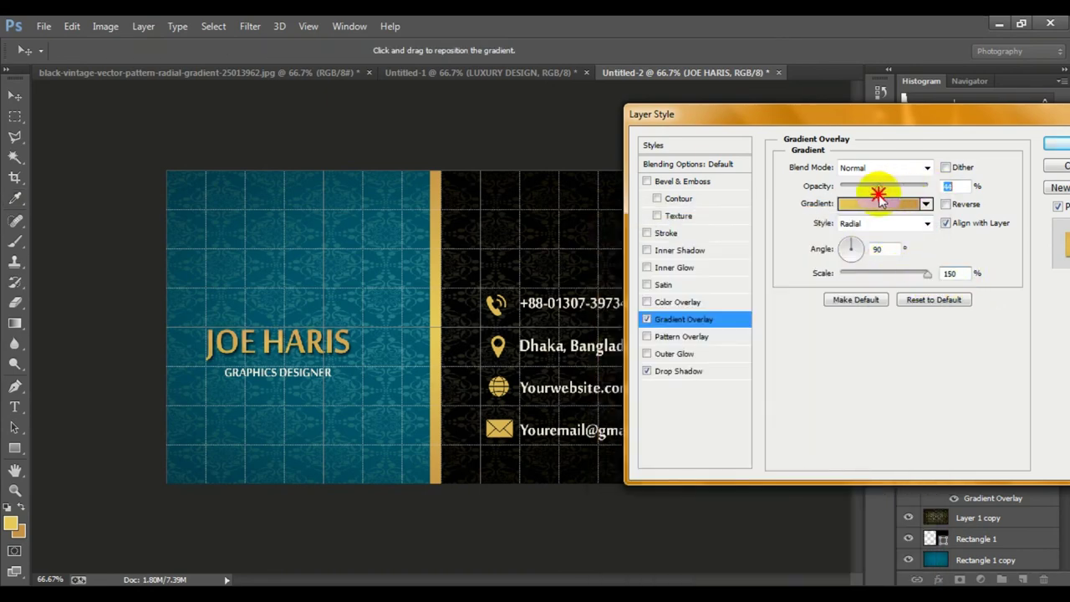
click(912, 224)
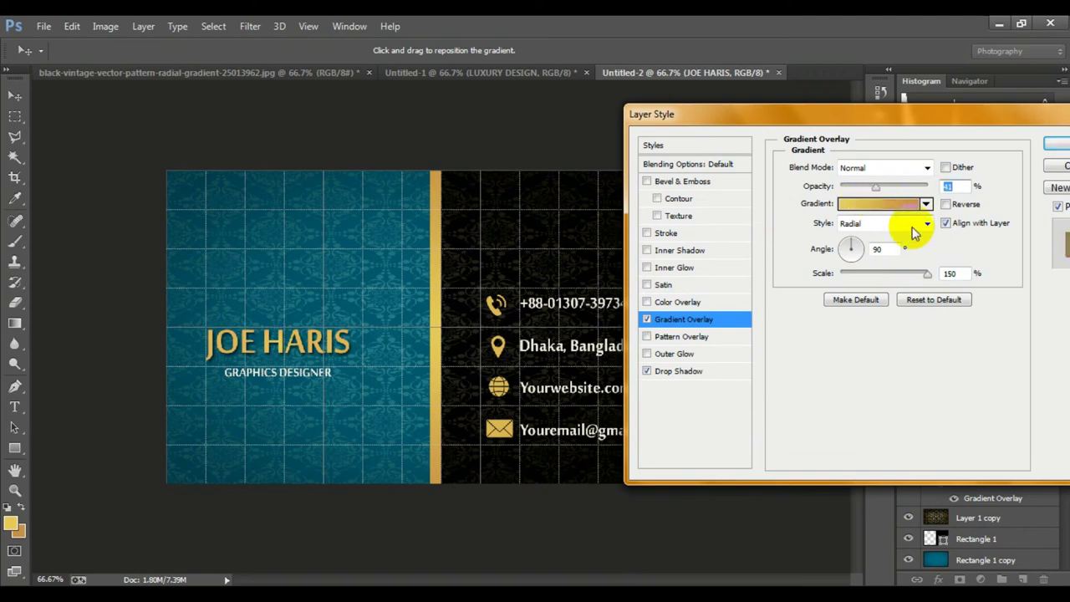
click(867, 275)
click(904, 186)
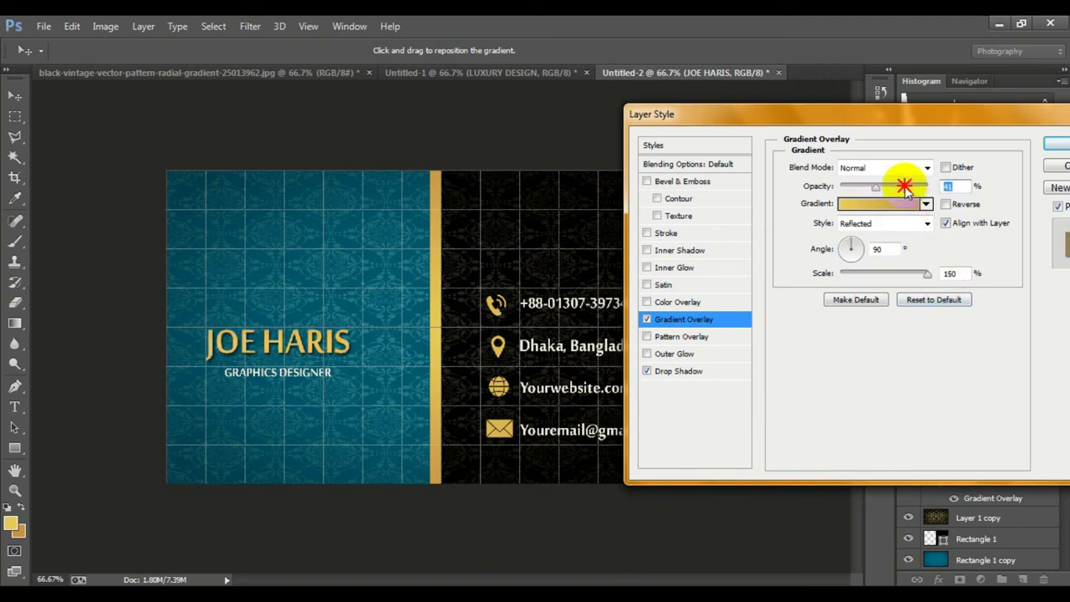
click(1057, 146)
- Set the four selected contact text lines to bold weight
key(t)
click(457, 432)
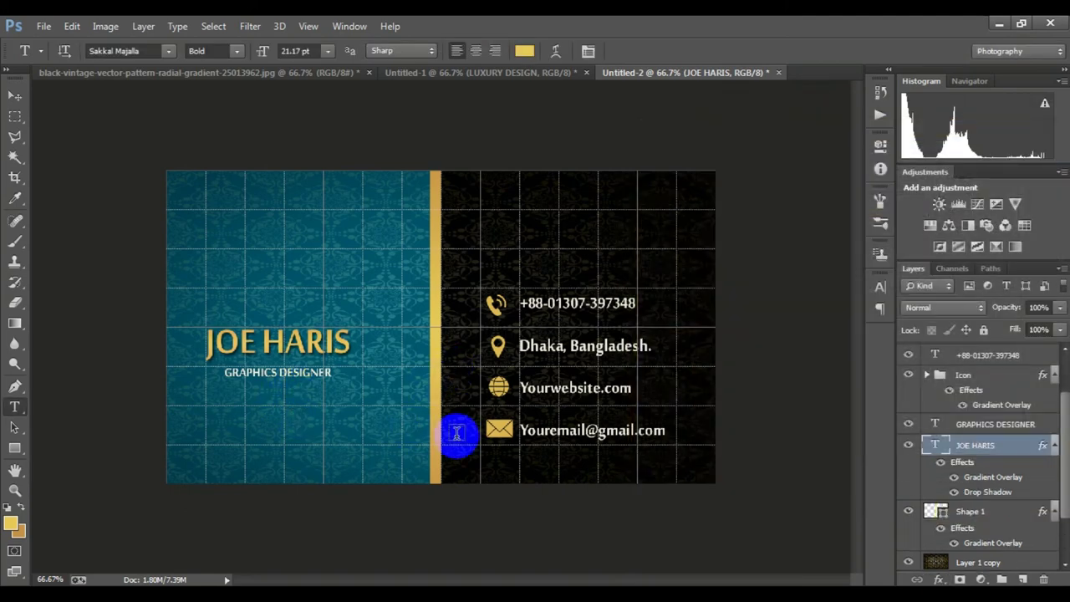
scroll(995, 446, up, 3)
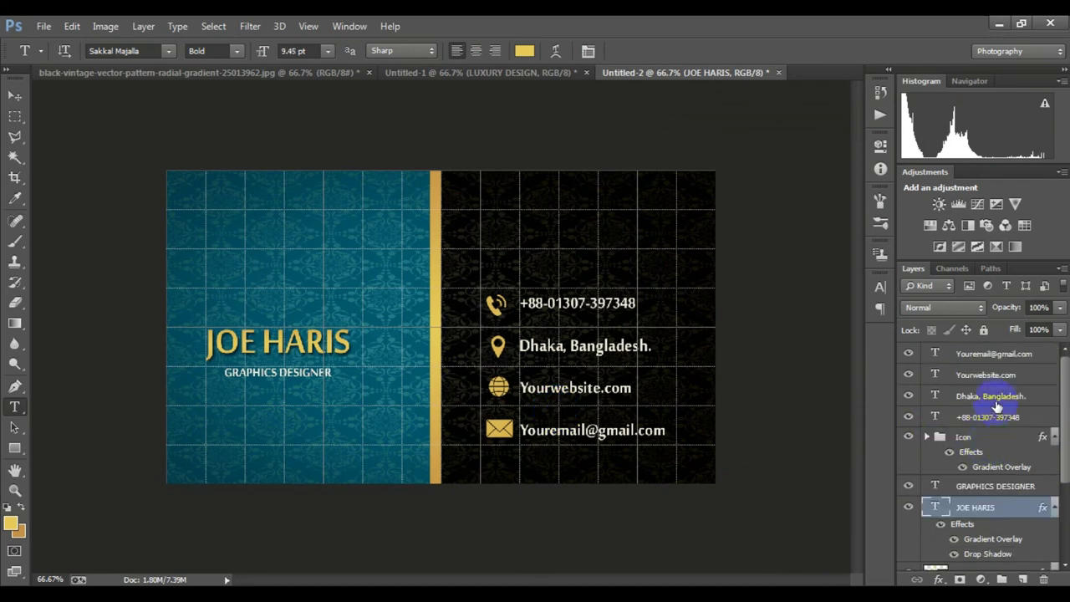
click(993, 415)
shift+click(999, 355)
click(880, 289)
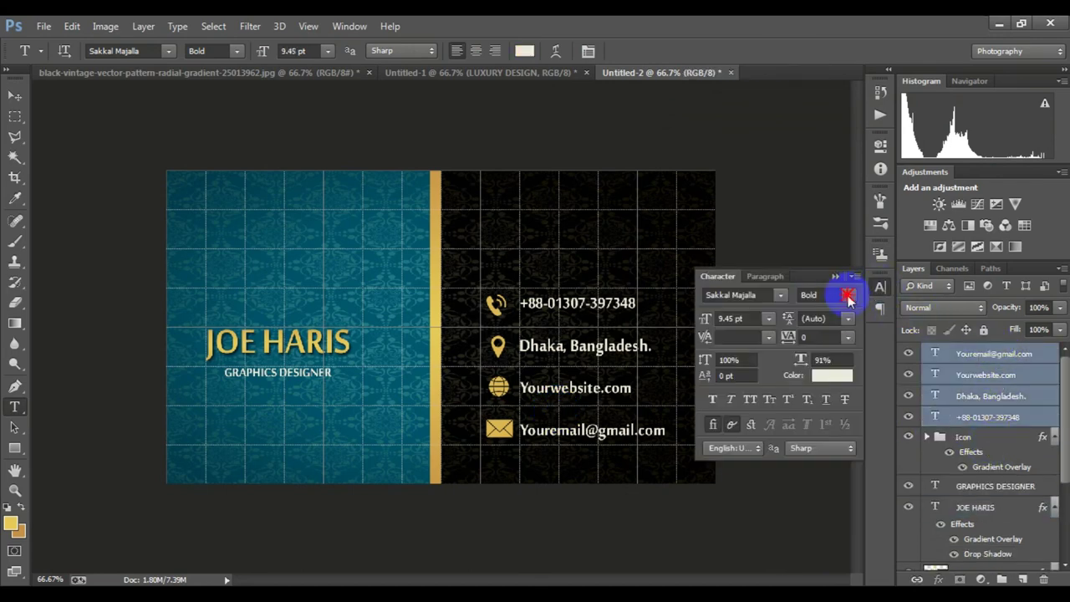
click(837, 316)
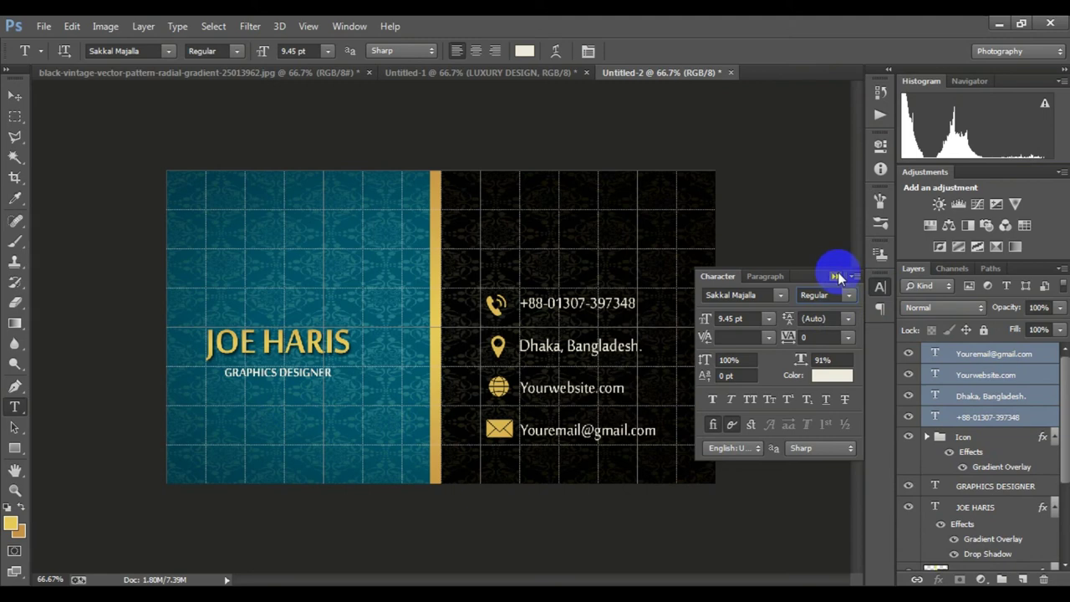
click(823, 294)
click(823, 321)
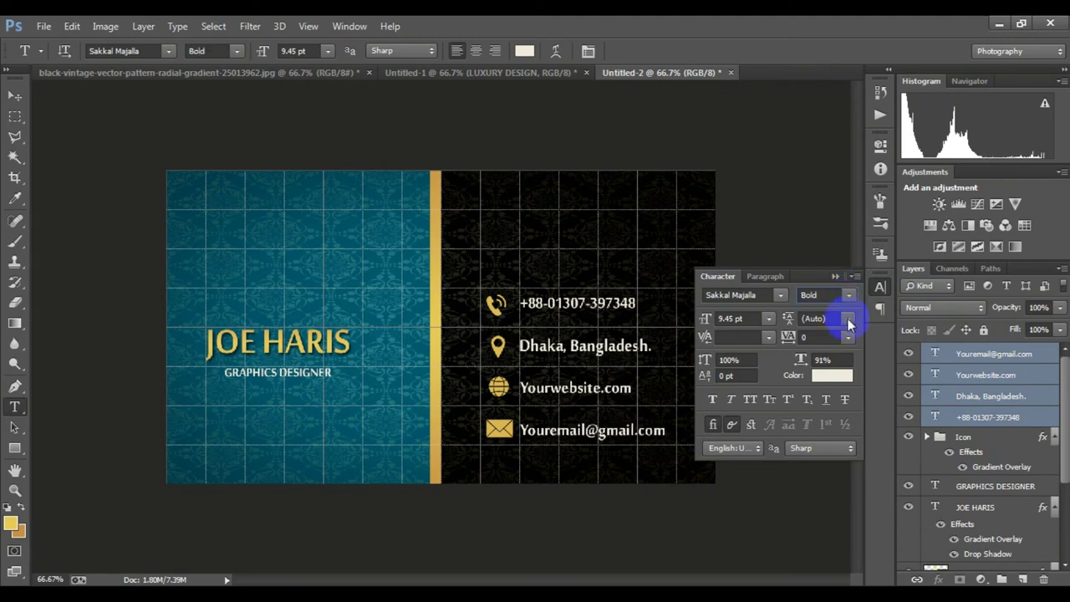
- Scale the GRAPHICS DESIGNER subtitle up to about 109% (8.66 pt)
scroll(961, 401, down, 3)
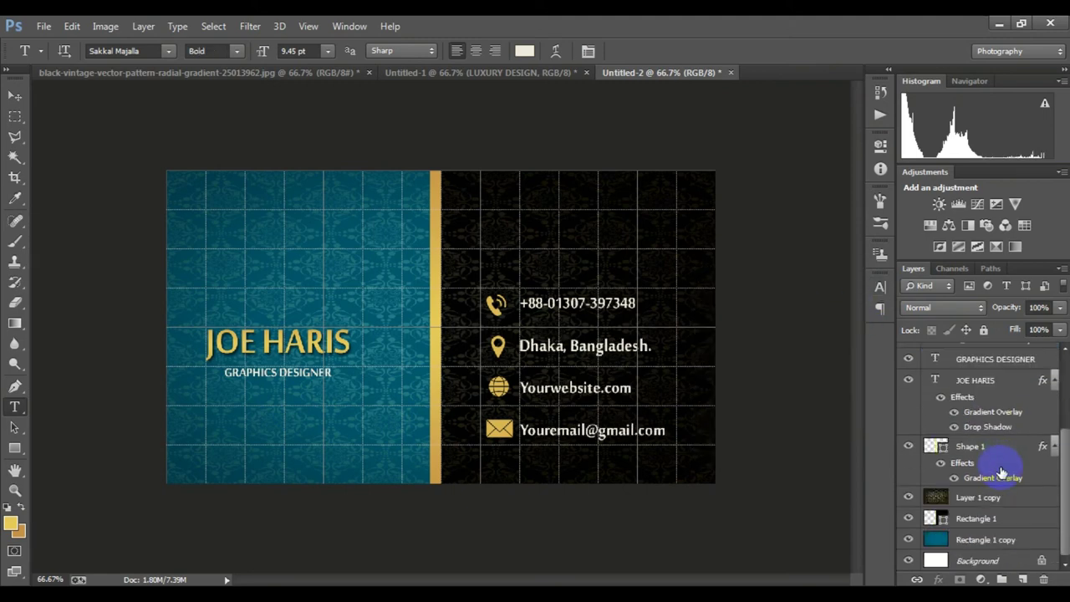
click(988, 362)
click(881, 288)
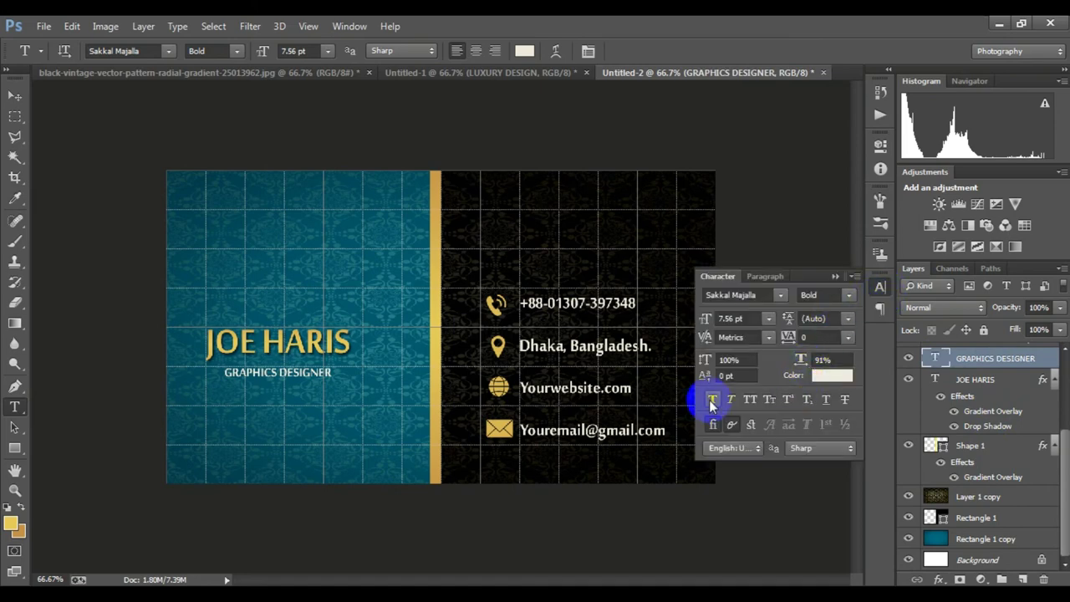
click(826, 305)
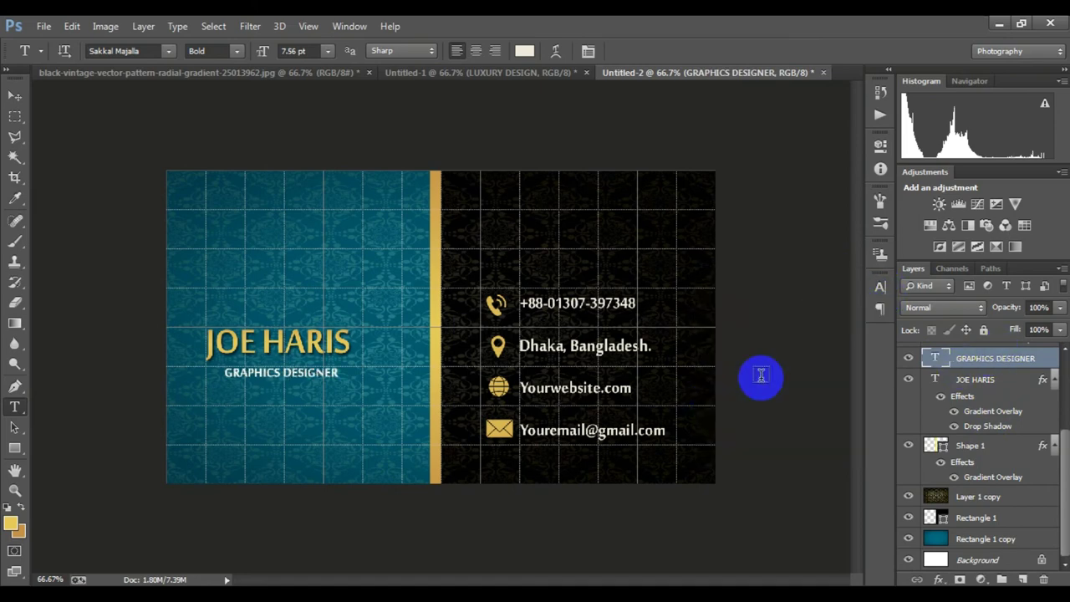
key(ctrl+t)
drag(338, 383, 343, 388)
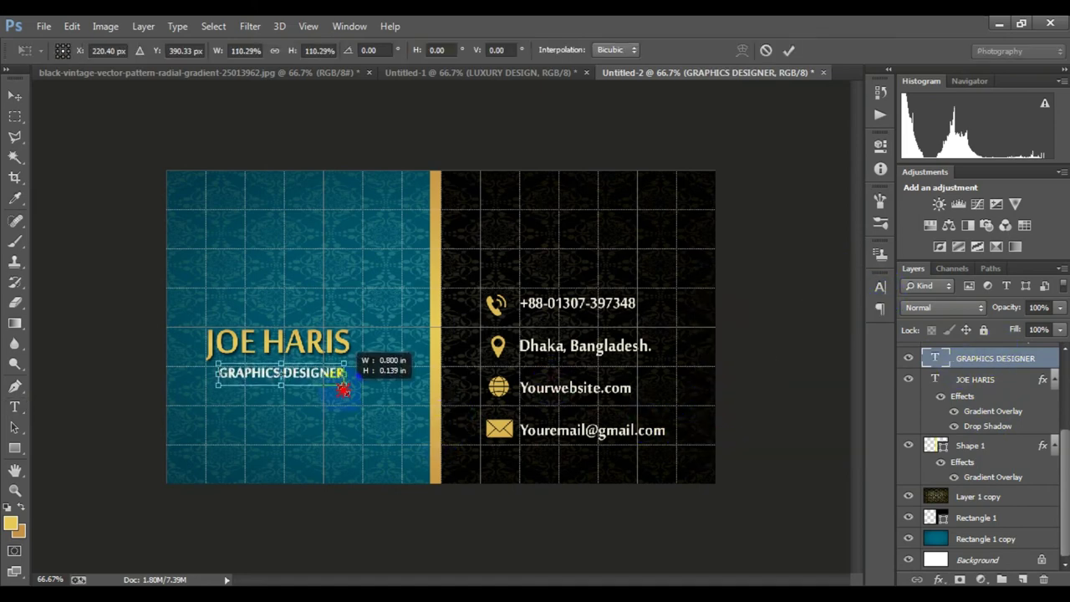
key(Return)
key(ctrl+minus)
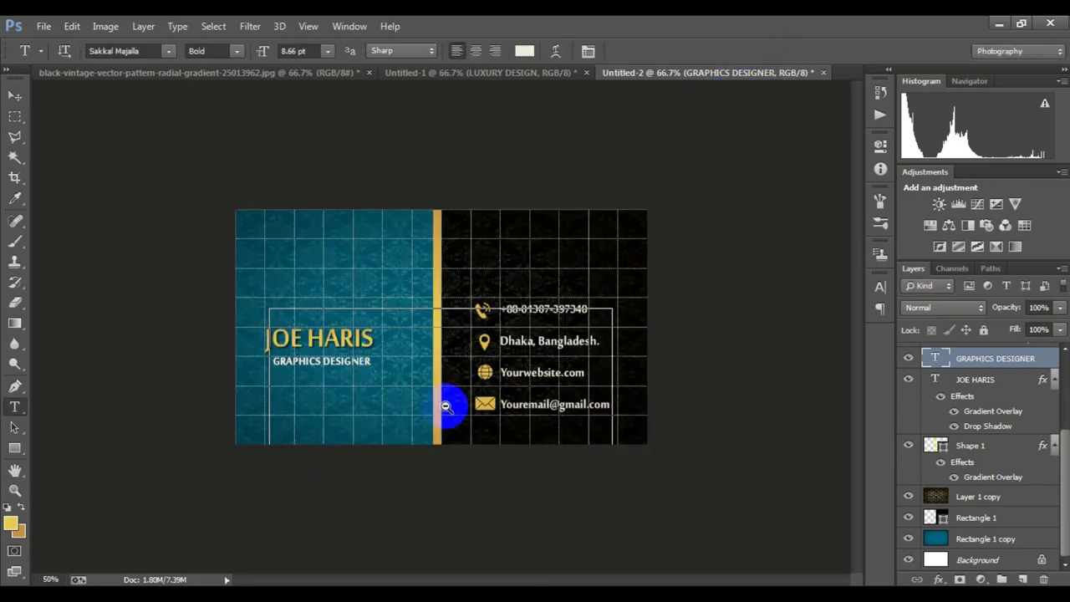
click(305, 28)
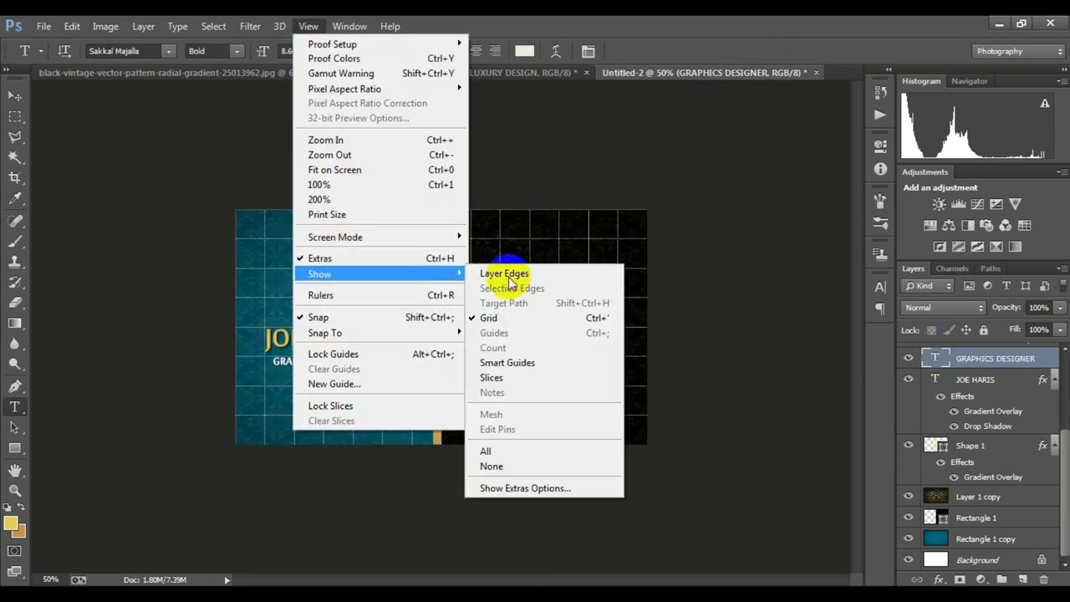
- Hide the grid on both the card back and the LUXURY DESIGN front
click(502, 315)
click(456, 74)
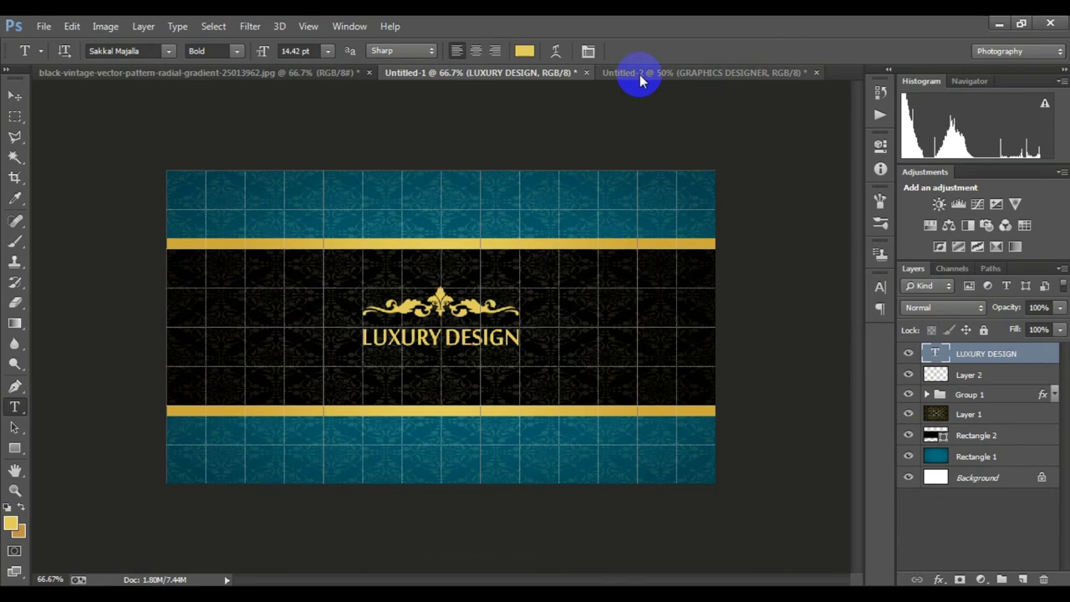
click(306, 27)
click(510, 319)
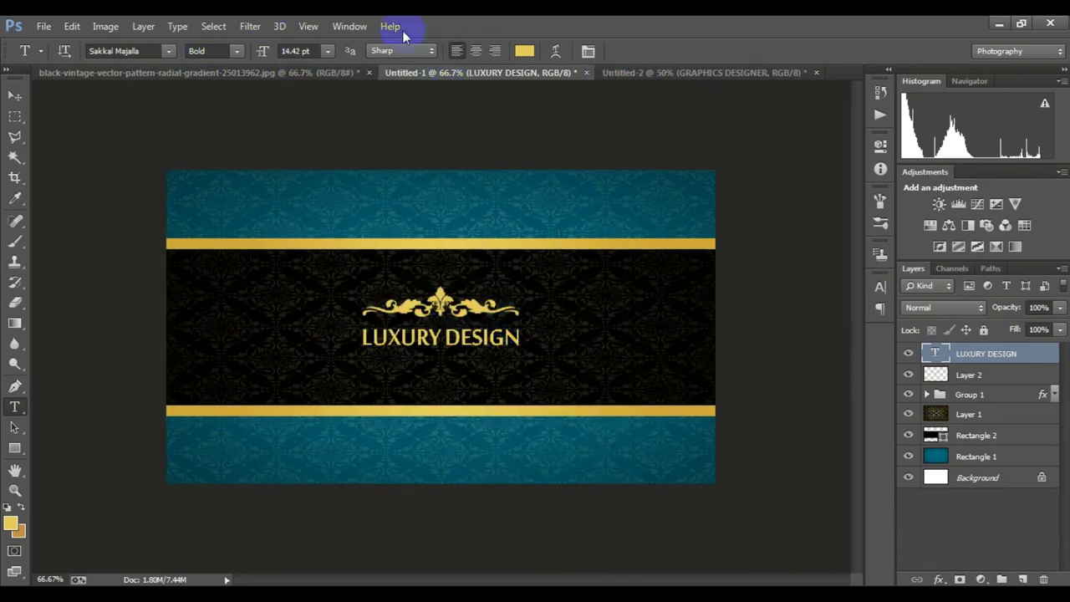
click(686, 73)
click(490, 73)
click(656, 73)
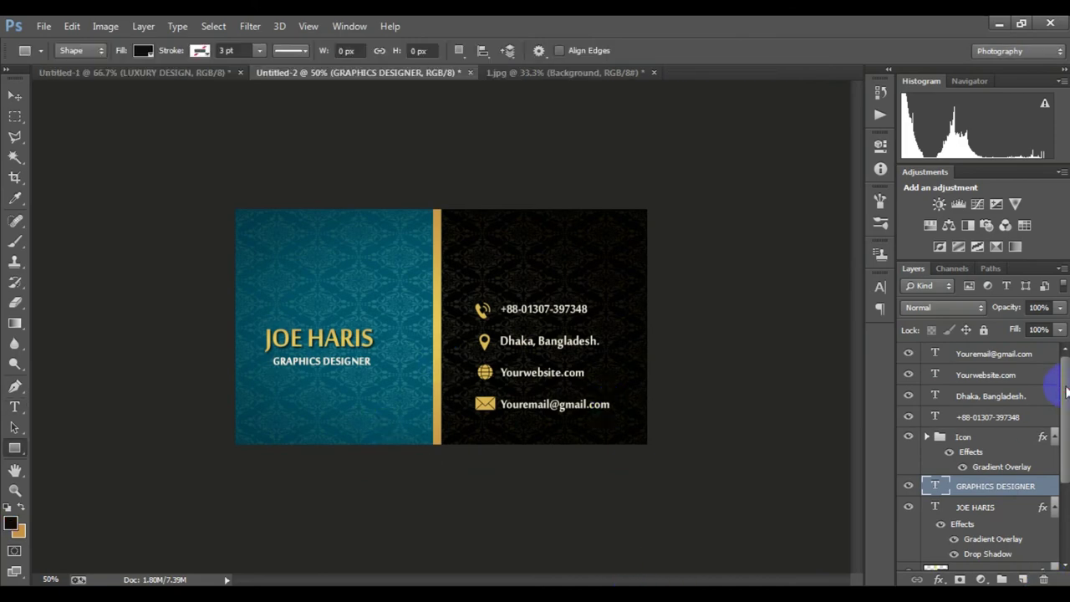
- Flatten the LUXURY DESIGN front into a single layer with Ctrl+Shift+E
scroll(1057, 384, down, 5)
right_click(978, 559)
key(Escape)
drag(937, 497, 1043, 479)
key(ctrl+shift+e)
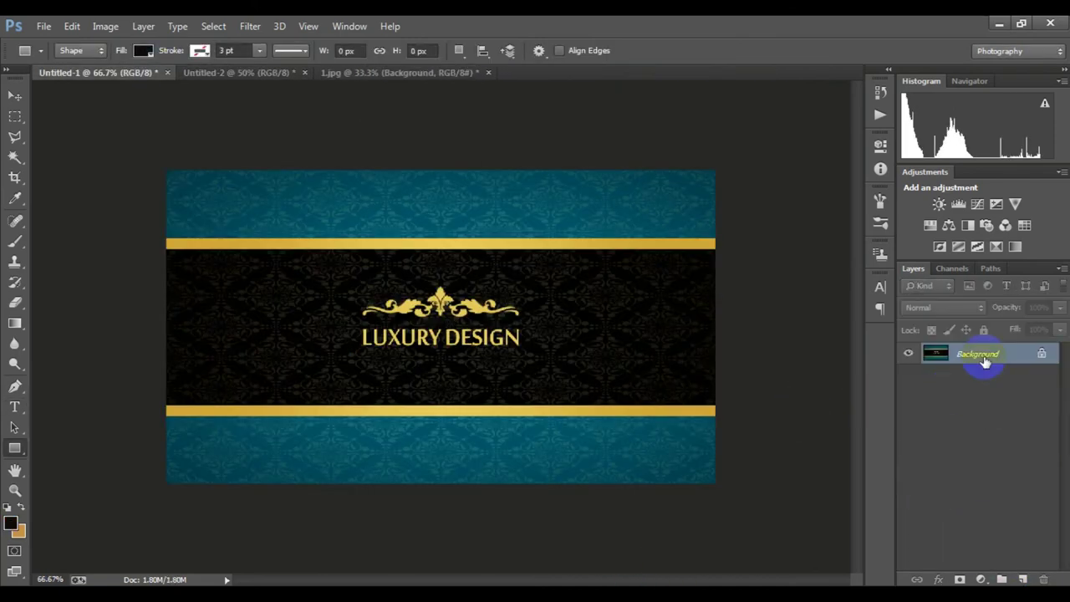
drag(974, 359, 959, 359)
- Move the LUXURY DESIGN front into the upper card's smart object and scale it to fit
double_click(938, 354)
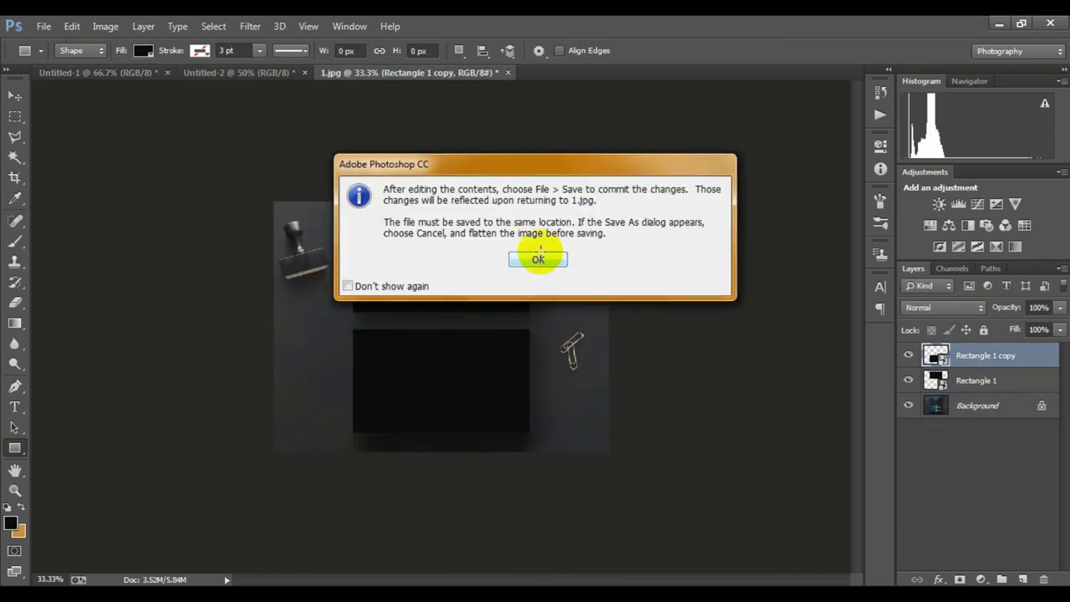
click(530, 256)
click(96, 73)
click(15, 96)
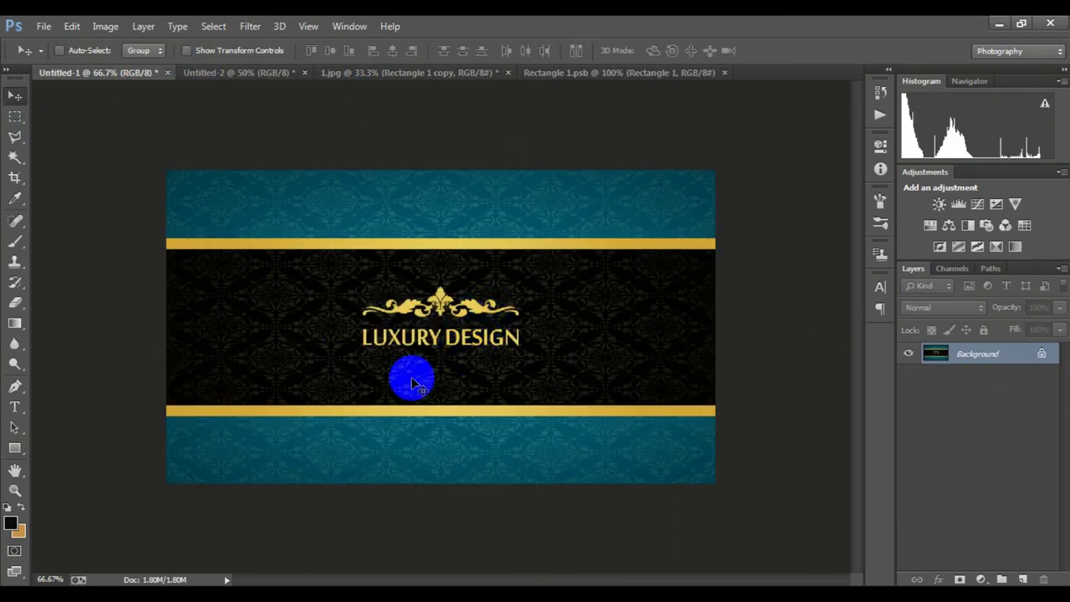
drag(418, 379, 470, 328)
key(ctrl+minus)
key(ctrl+minus)
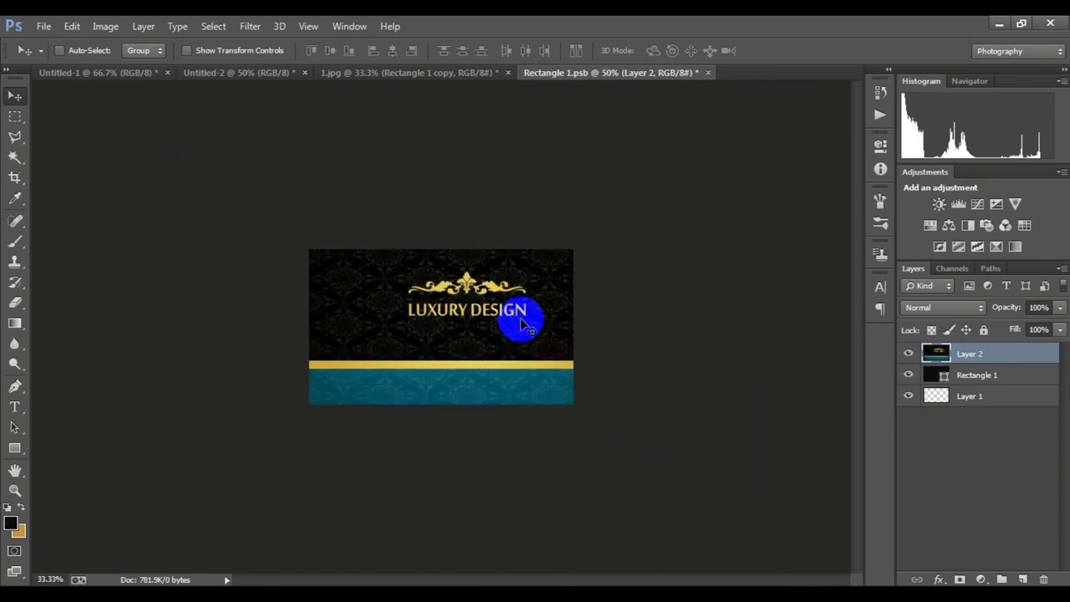
key(ctrl+minus)
key(ctrl+t)
mouse_move(593, 444)
mouse_down()
mouse_move(552, 372)
mouse_move(532, 379)
mouse_up()
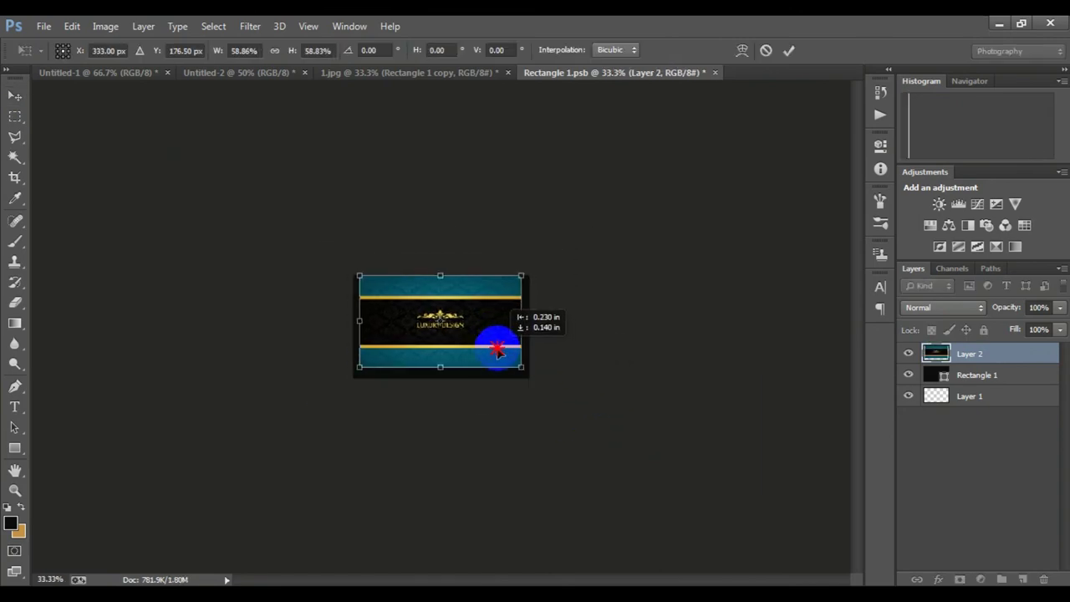
drag(502, 344, 506, 349)
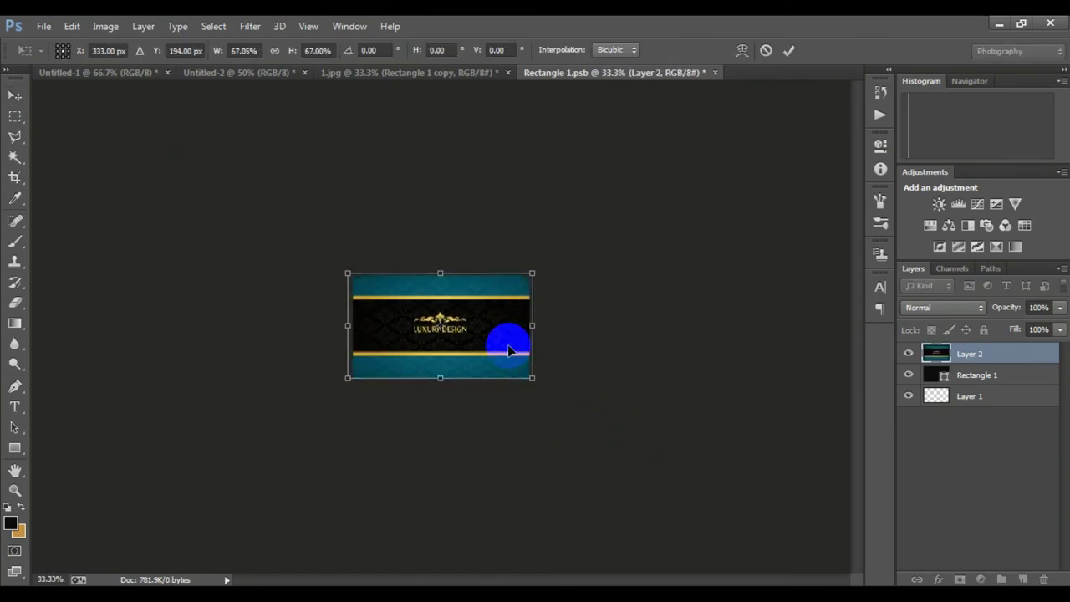
click(788, 50)
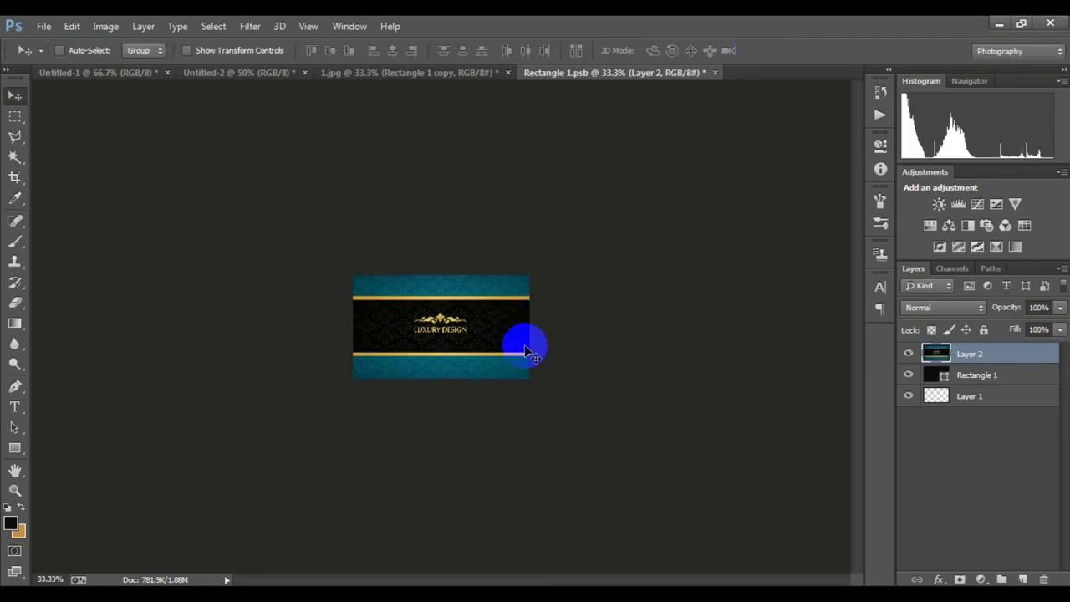
- Save the smart object back into the mockup and check the upper card
key(ctrl+plus)
key(ctrl+plus)
click(705, 73)
click(416, 229)
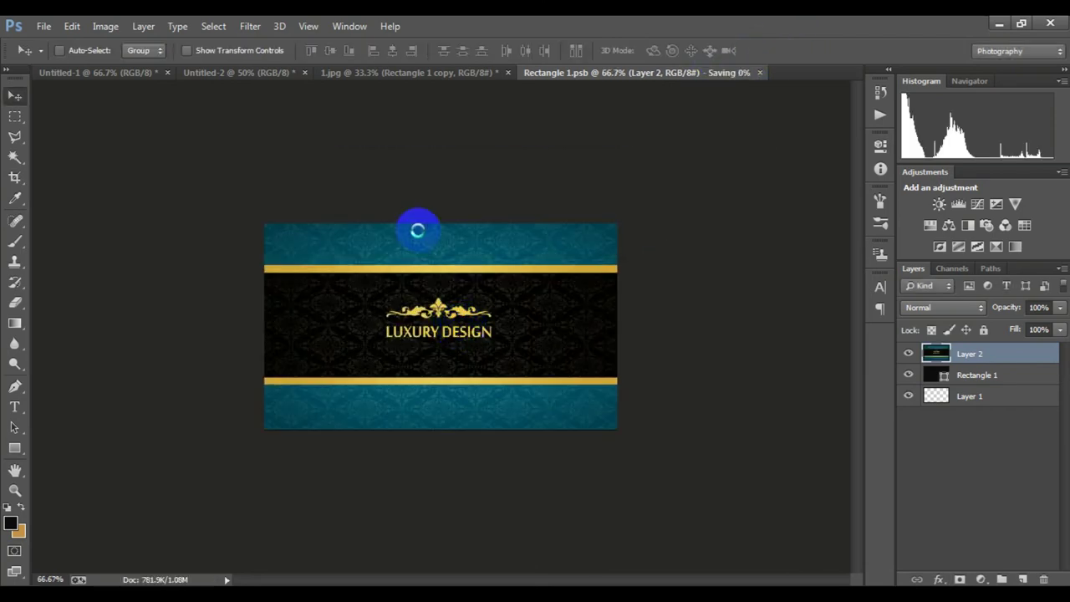
click(907, 382)
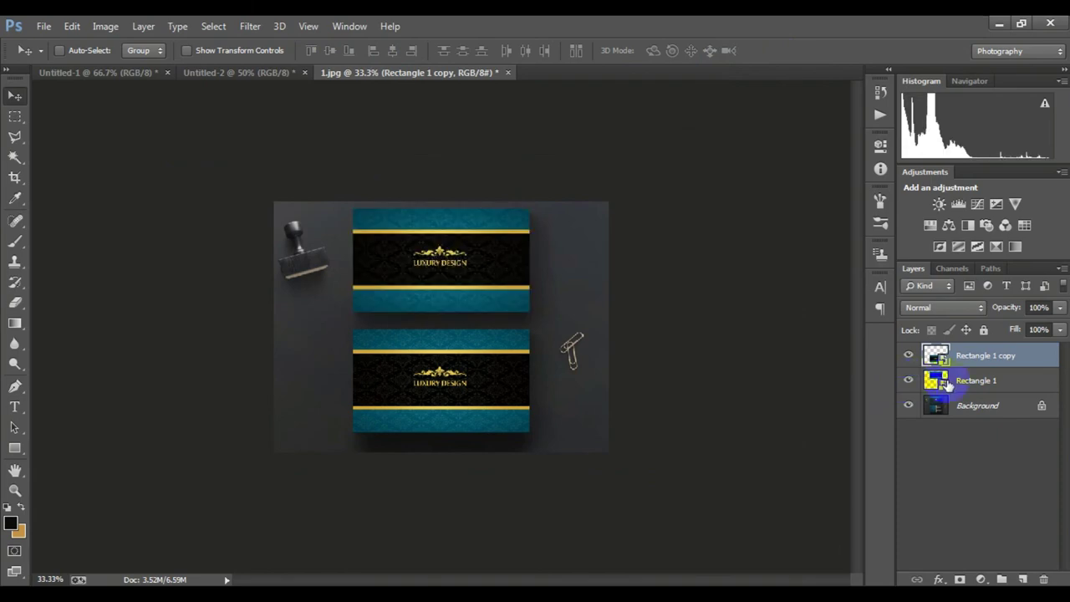
- Reopen the upper card's smart object and bring in the back and front designs
double_click(936, 383)
click(544, 260)
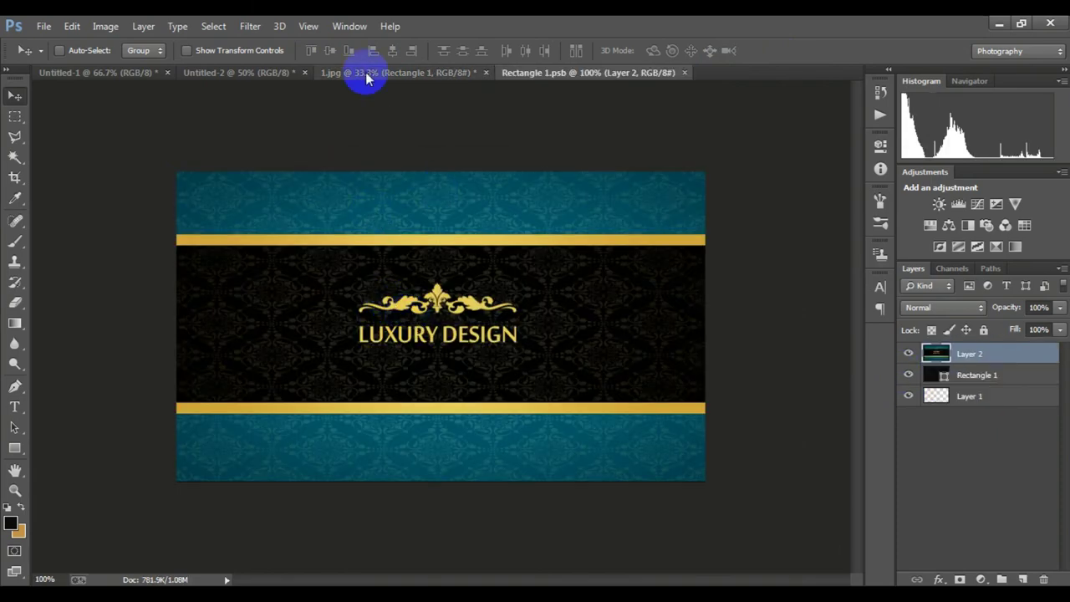
click(216, 76)
mouse_move(535, 282)
mouse_down()
mouse_move(544, 167)
mouse_move(573, 67)
mouse_move(489, 358)
mouse_up()
key(ctrl+Tab)
mouse_move(72, 160)
mouse_down()
mouse_move(610, 79)
mouse_move(499, 298)
mouse_up()
- Scale the added front design to fit the card and save it to the mockup
key(ctrl+minus)
key(ctrl+minus)
key(ctrl+minus)
key(ctrl+t)
mouse_move(621, 413)
mouse_down()
mouse_move(532, 384)
mouse_move(500, 357)
mouse_up()
click(789, 51)
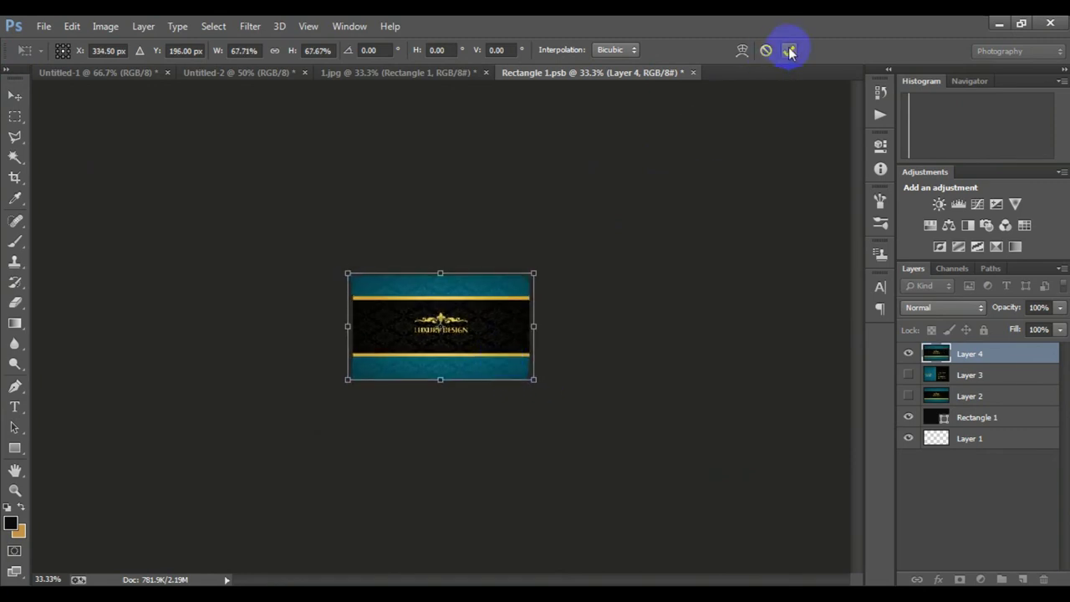
key(ctrl+w)
click(418, 228)
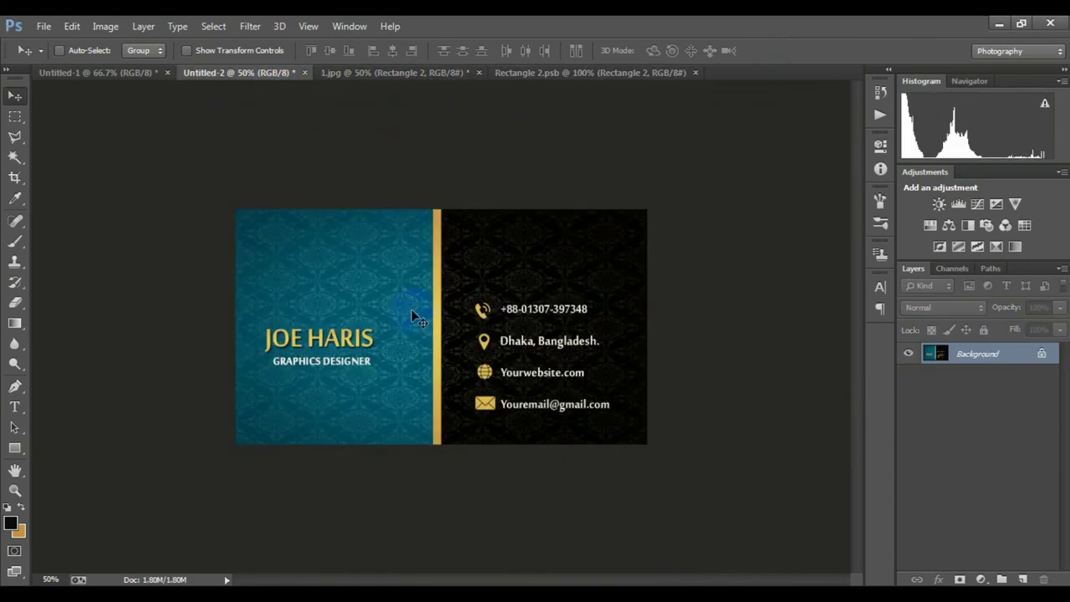
- Move the back design into the lower card's Rectangle 2 smart object and scale it to fit
drag(577, 86, 489, 376)
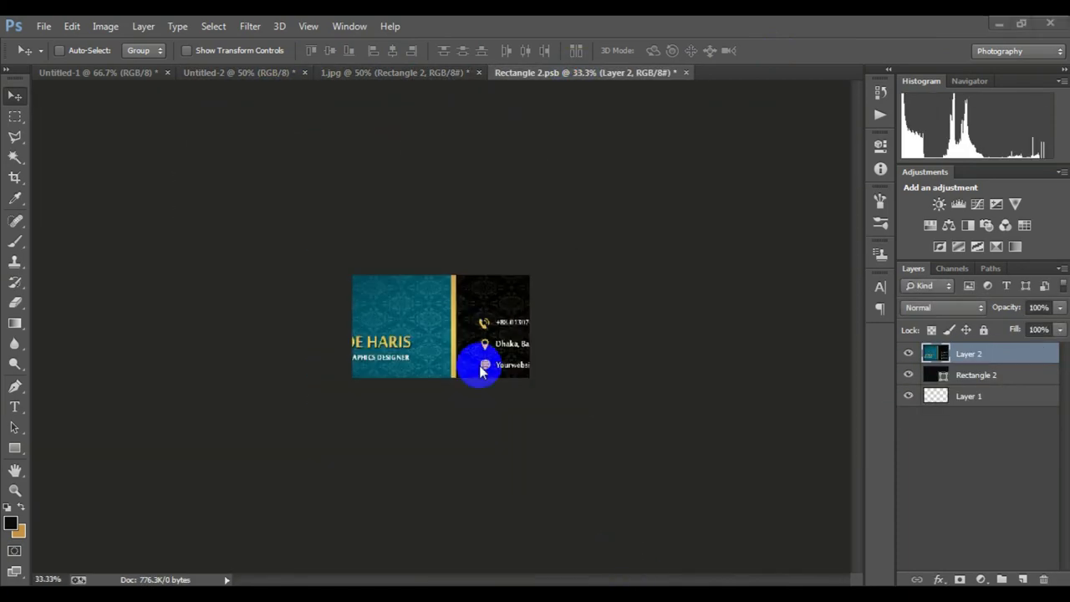
key(ctrl+t)
drag(585, 411, 543, 399)
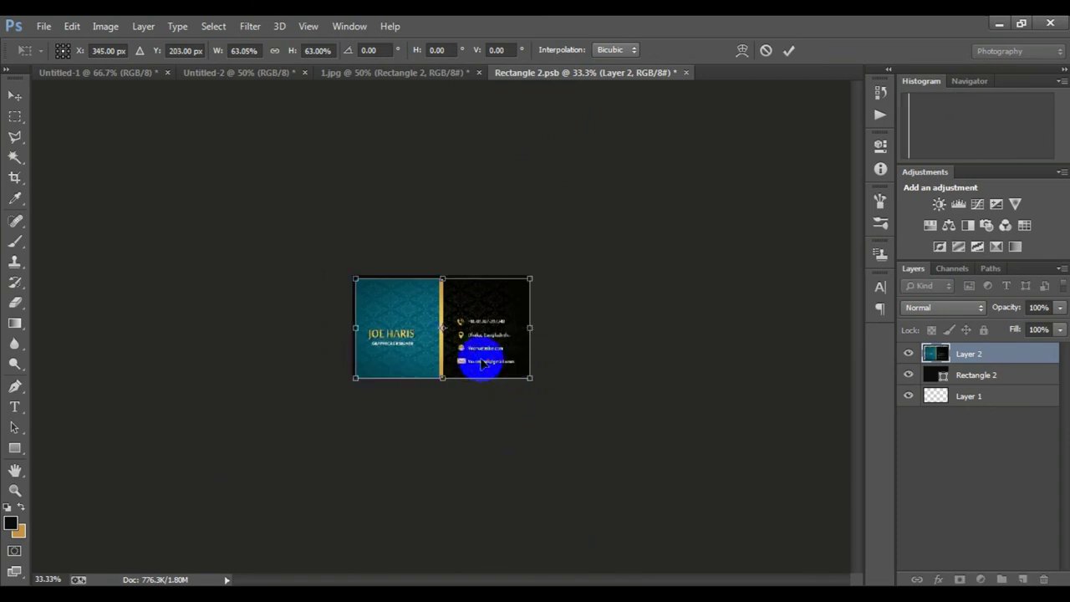
key(ctrl+plus)
drag(618, 430, 624, 433)
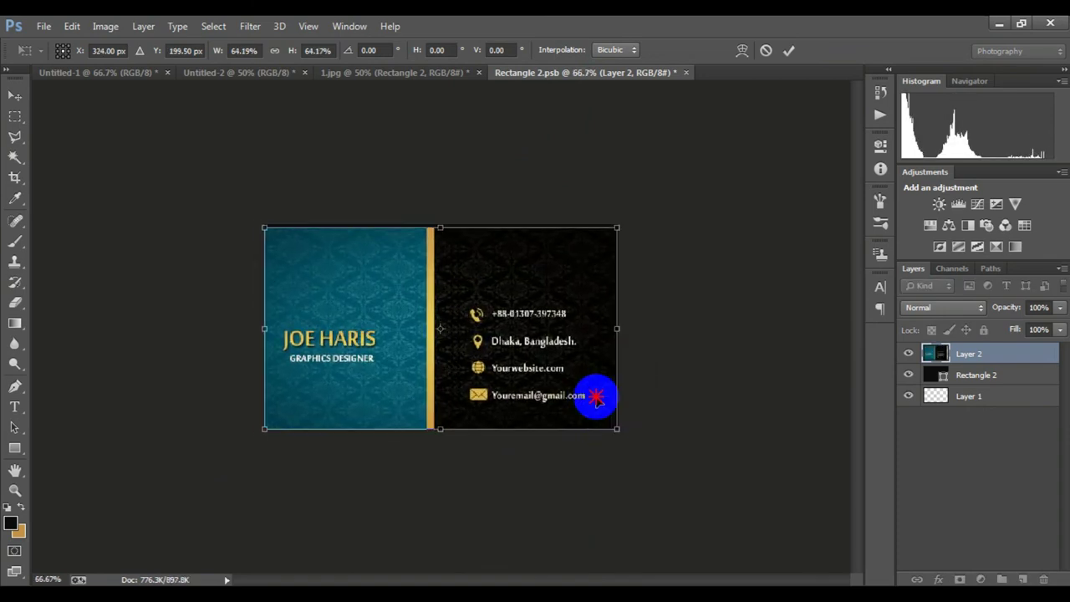
key(ctrl+plus)
drag(707, 479, 710, 484)
click(788, 50)
- Confirm the back design's final size and save Rectangle 2.psb into the 1.jpg mockup
key(ctrl+t)
click(789, 50)
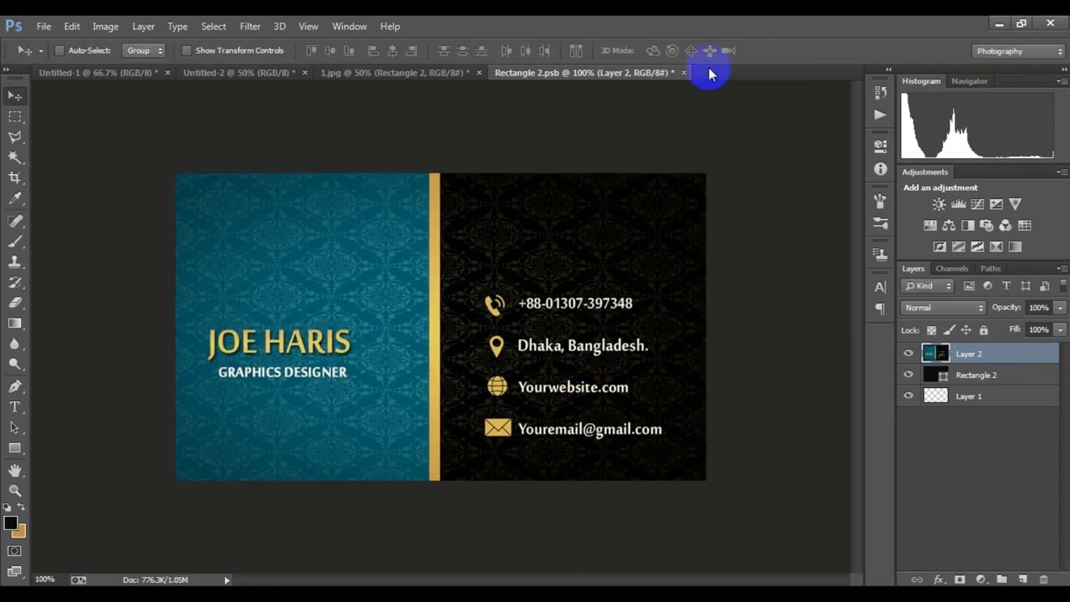
click(683, 73)
click(420, 229)
scroll(466, 382, up, 2)
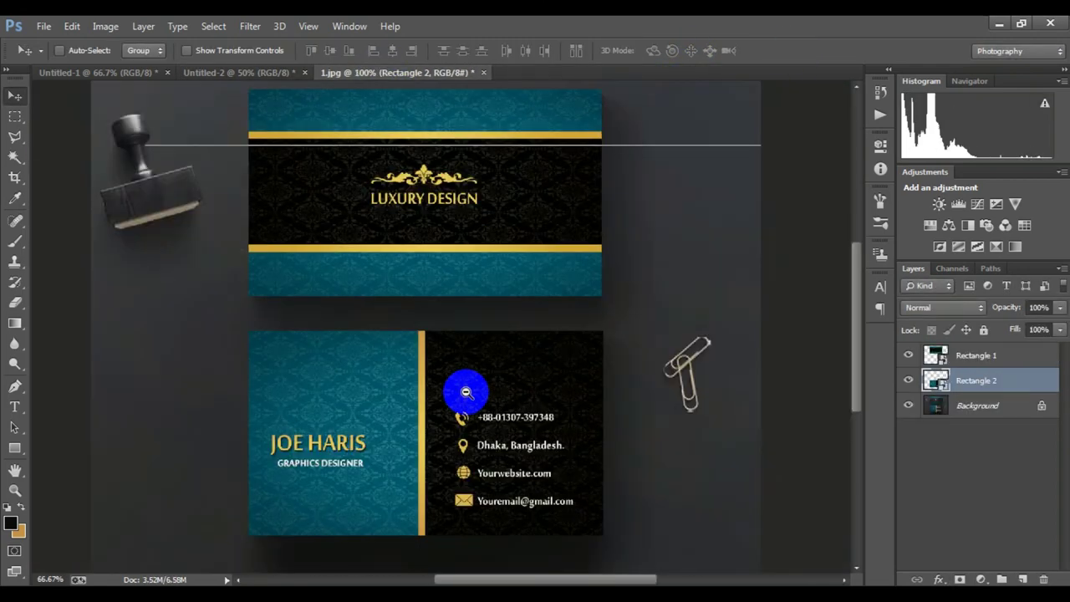
scroll(468, 370, down, 3)
scroll(471, 358, up, 3)
scroll(470, 374, down, 2)
scroll(470, 373, up, 2)
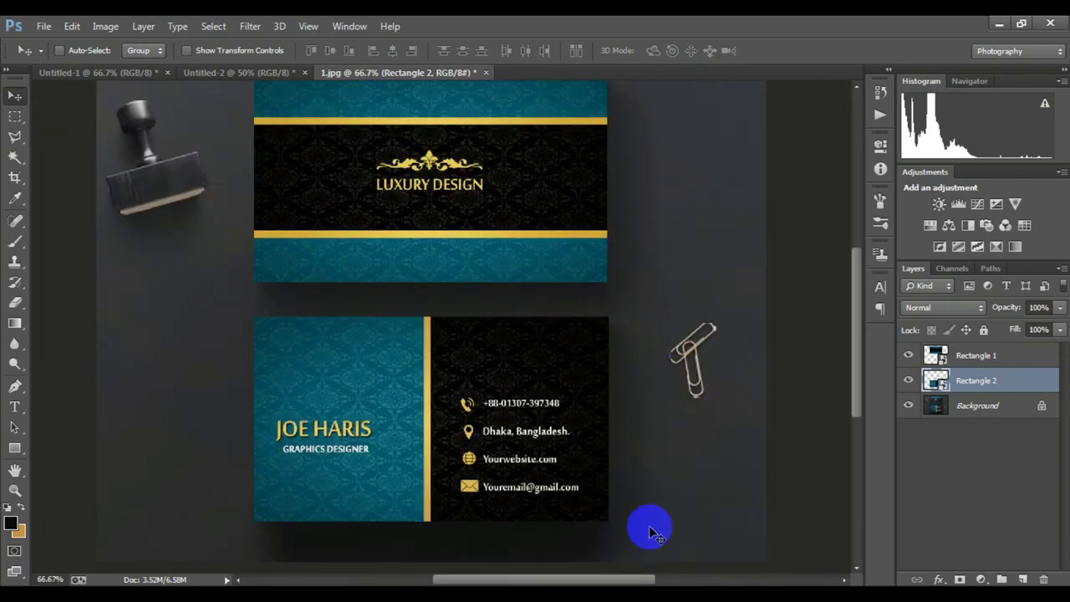
scroll(425, 246, down, 2)
scroll(479, 299, up, 2)
scroll(475, 296, down, 4)
scroll(475, 296, up, 2)
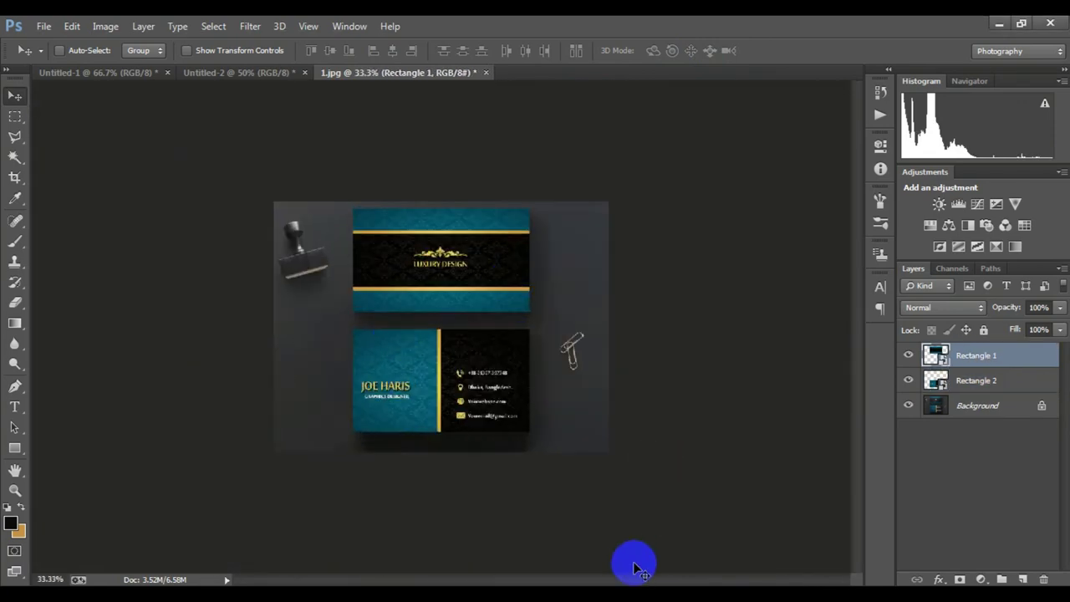